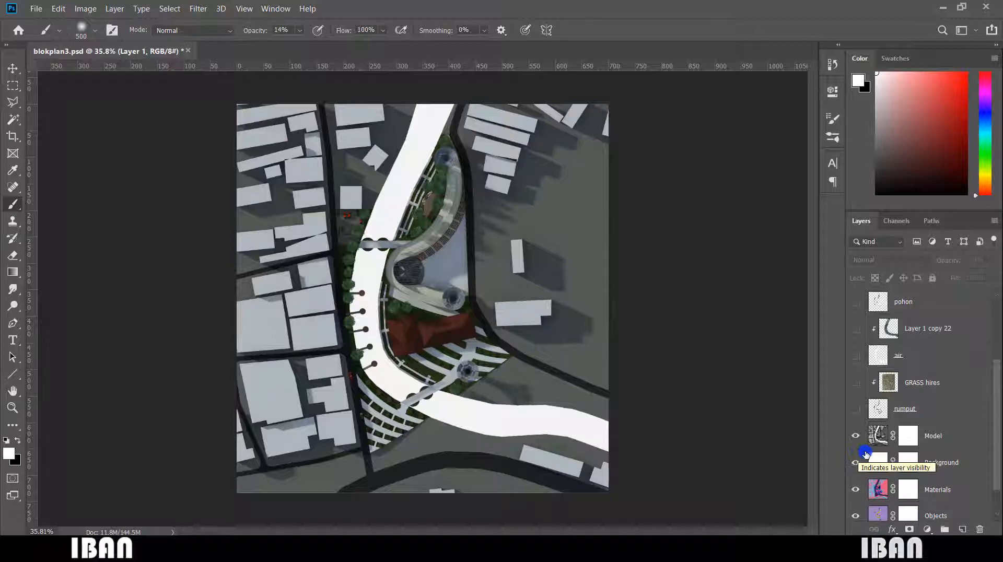
# Hide the Model and Background layers to expose the color-coded Materials layer of the site plan
pyautogui.scroll(-1, 935, 454)
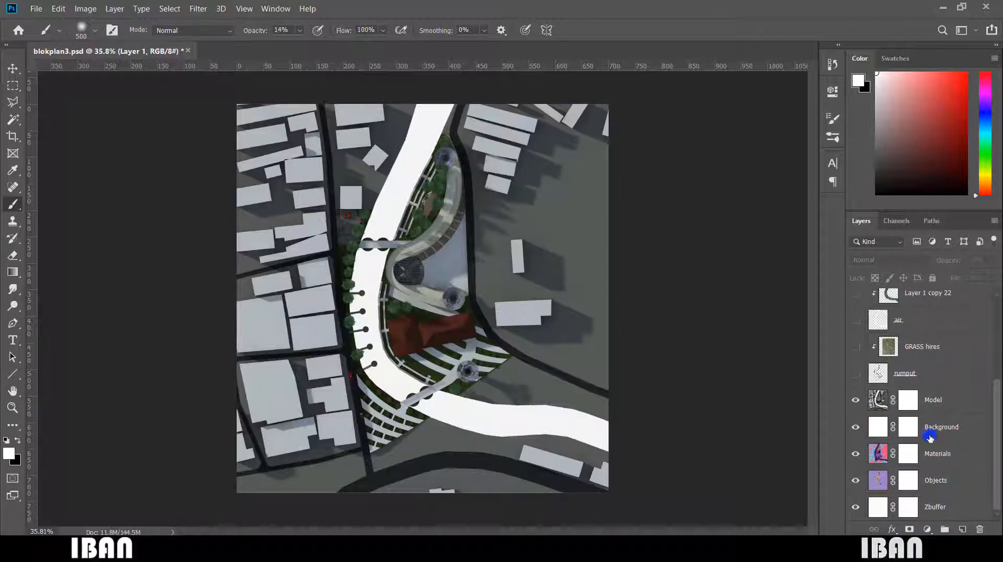
pyautogui.moveTo(855, 401); pyautogui.dragTo(875, 452)
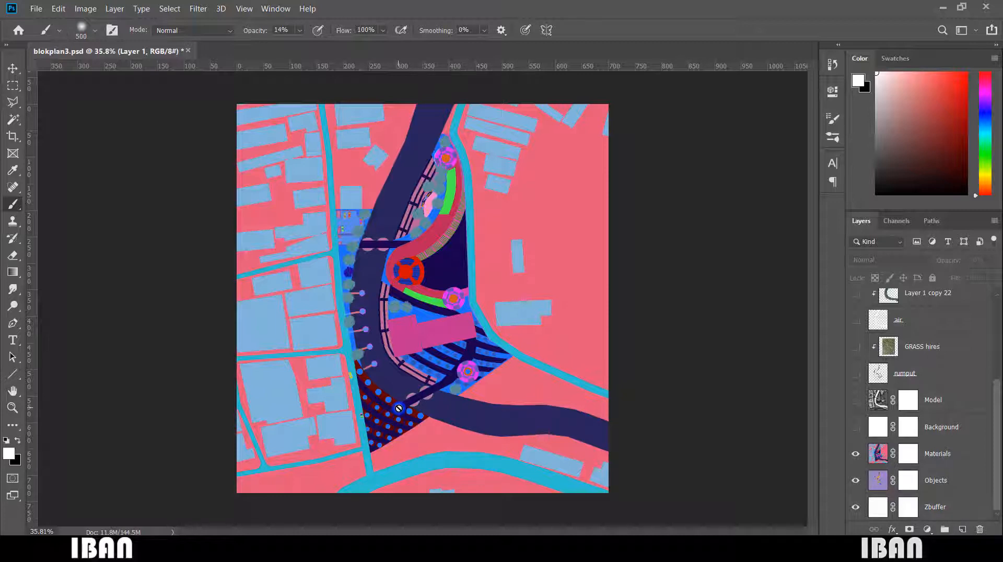
pyautogui.scroll(3, 407, 404)
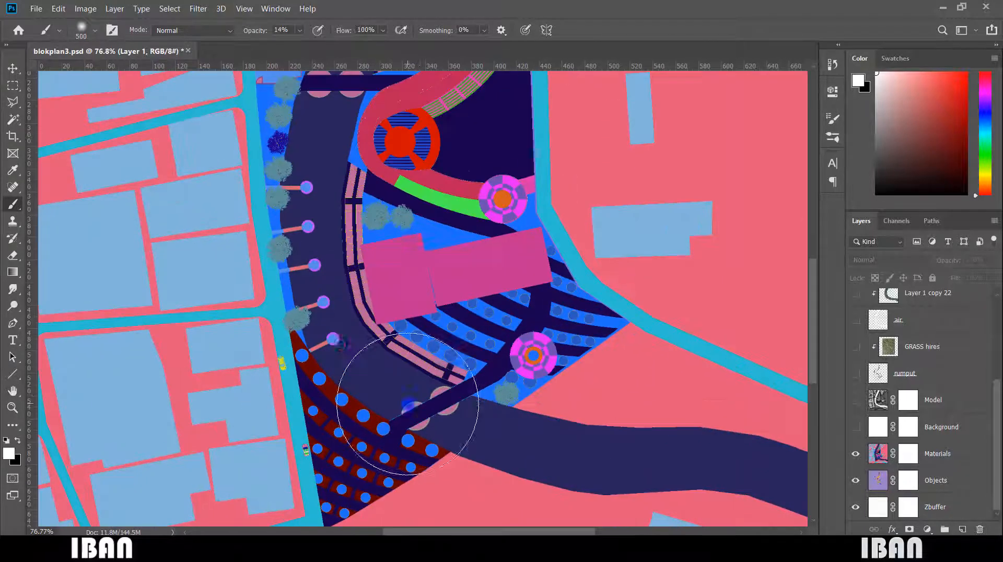
pyautogui.click(856, 406)
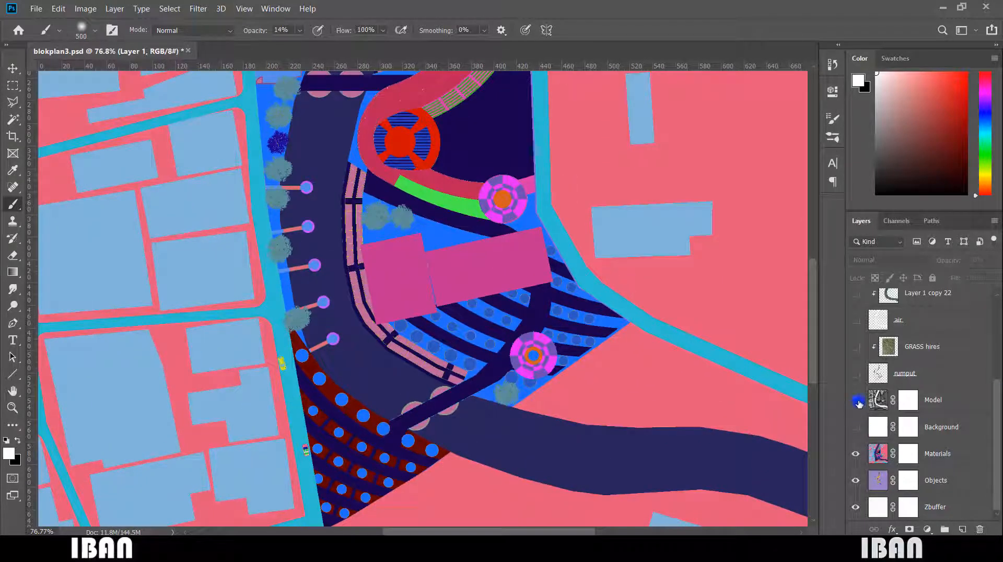
pyautogui.click(857, 402)
pyautogui.click(857, 402)
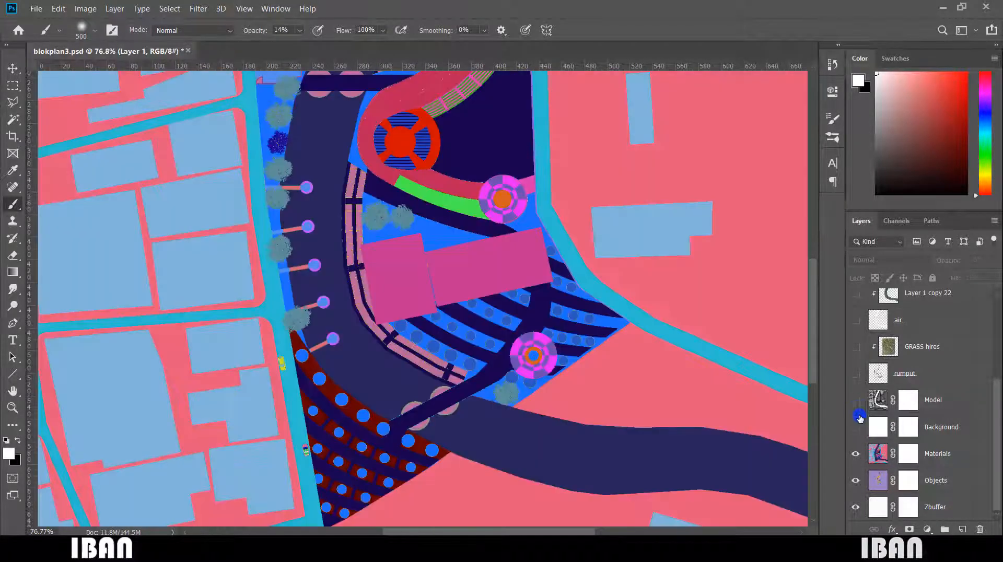
# Make the Materials layer active and switch to the Magic Wand tool
pyautogui.click(950, 453)
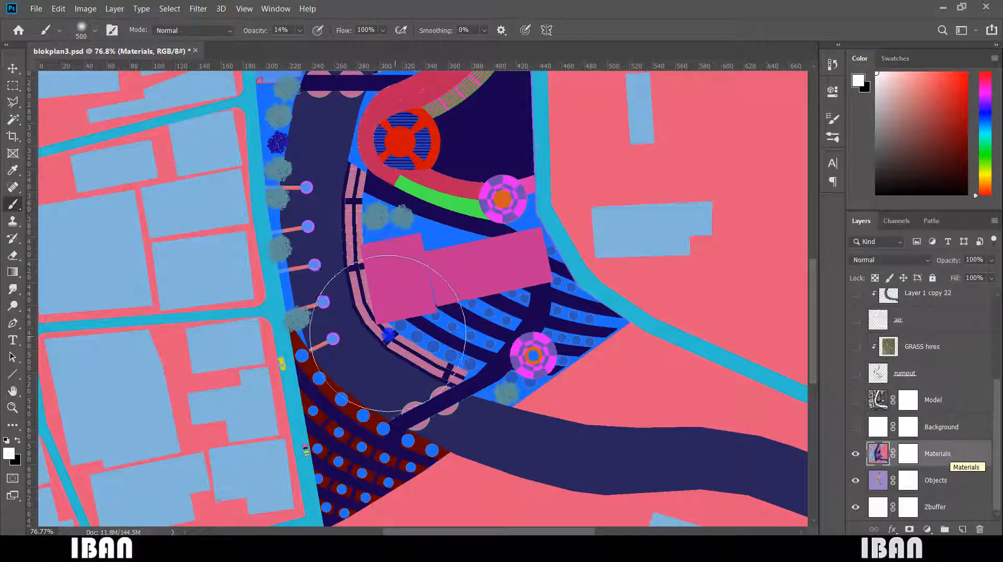
pyautogui.press('w')
pyautogui.scroll(3, 405, 380)
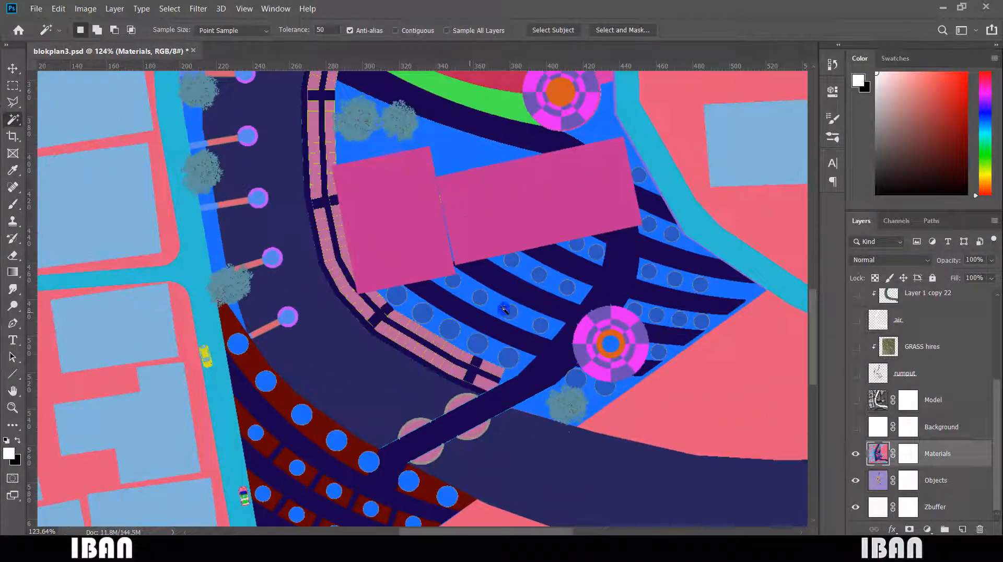
pyautogui.scroll(-3, 504, 311)
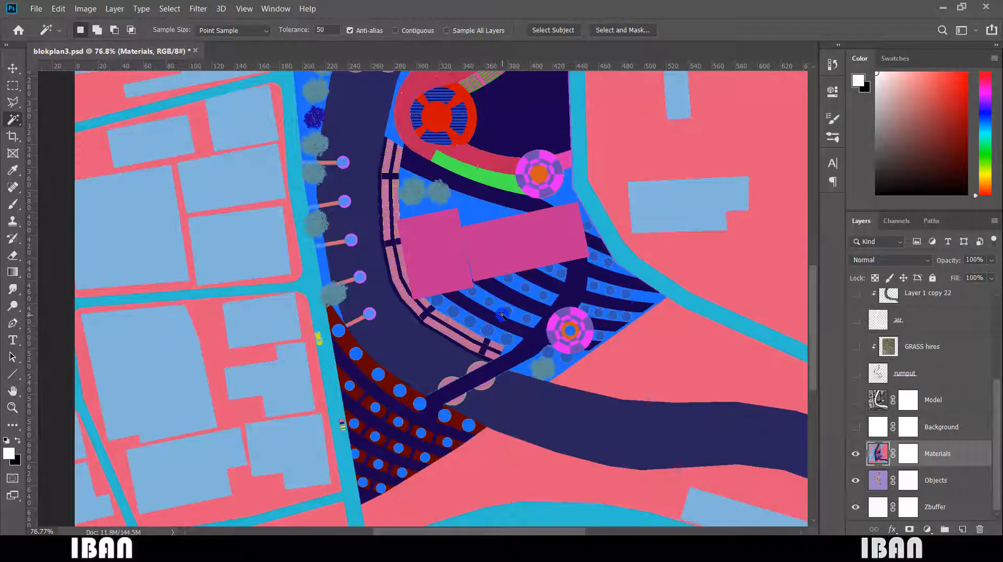
# Compare the planting areas with the Model render and select all matching blue areas on the Materials layer at tolerance 50
pyautogui.click(856, 400)
pyautogui.scroll(-2, 646, 381)
pyautogui.scroll(6, 574, 385)
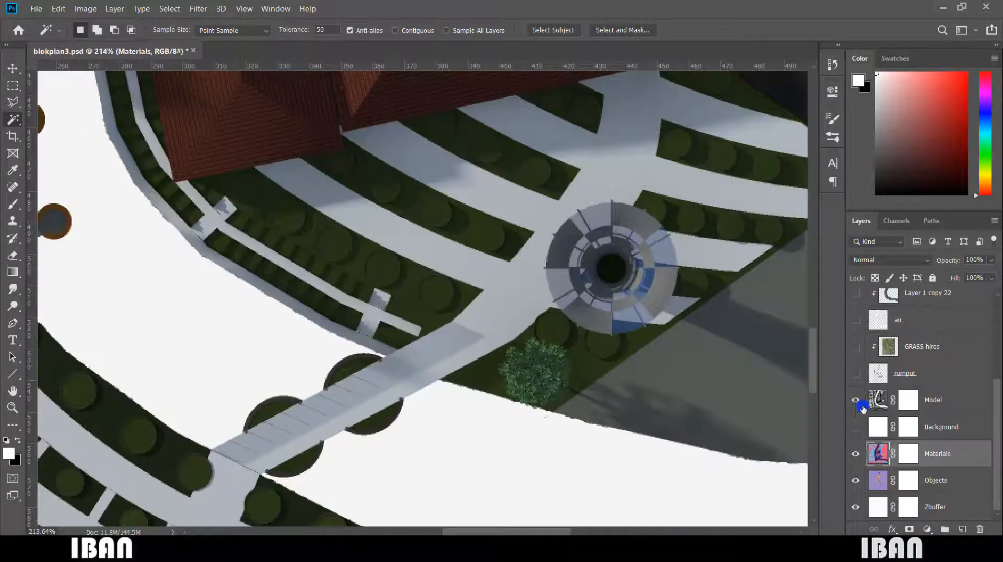
pyautogui.click(856, 401)
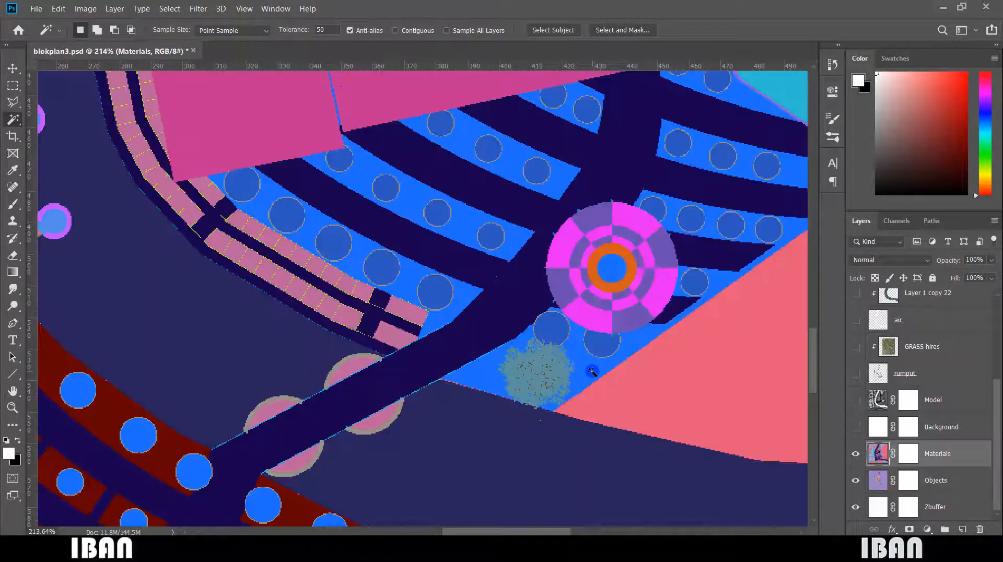
pyautogui.click(592, 371)
pyautogui.scroll(-3, 591, 372)
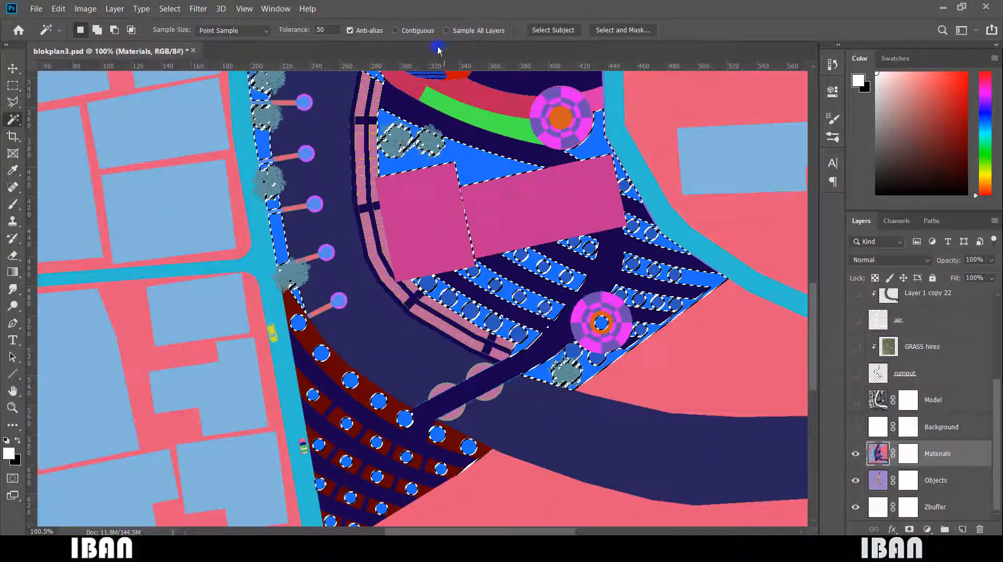
# Try selecting only one connected blue planting area near the round plaza with Contiguous enabled, and clear the selection
pyautogui.click(397, 29)
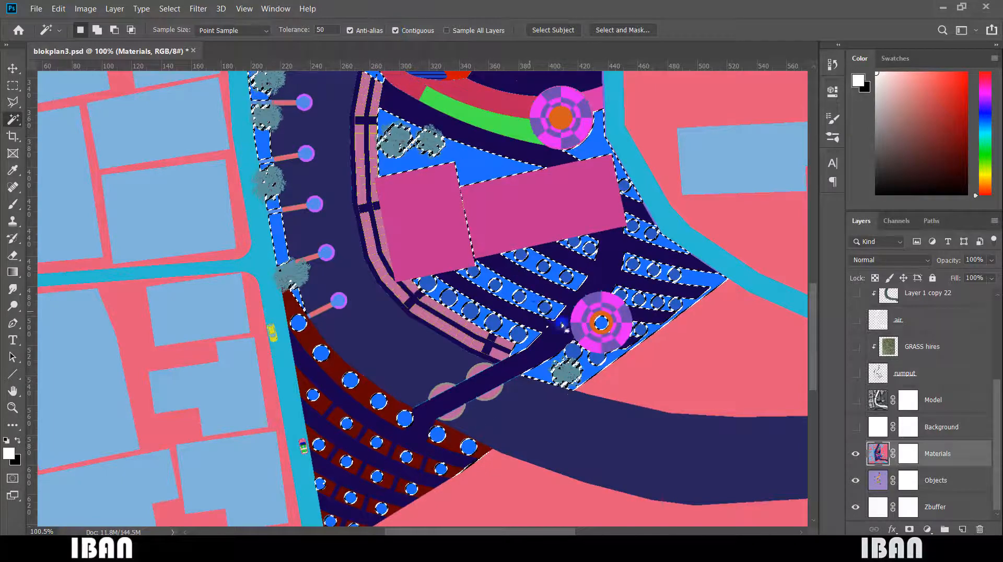
pyautogui.hotkey('ctrl', 'd')
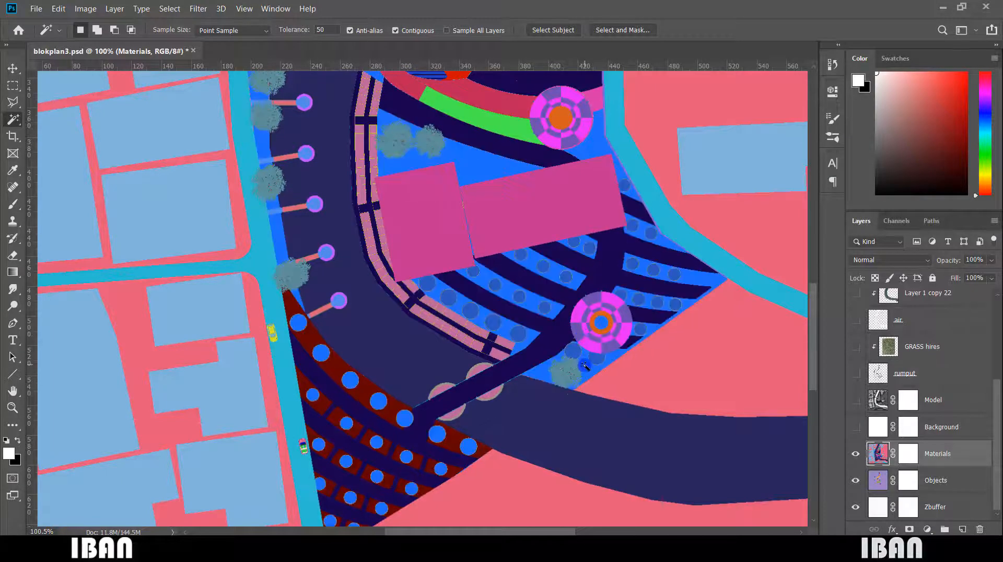
pyautogui.scroll(2, 584, 365)
pyautogui.scroll(-3, 588, 366)
pyautogui.scroll(4, 595, 393)
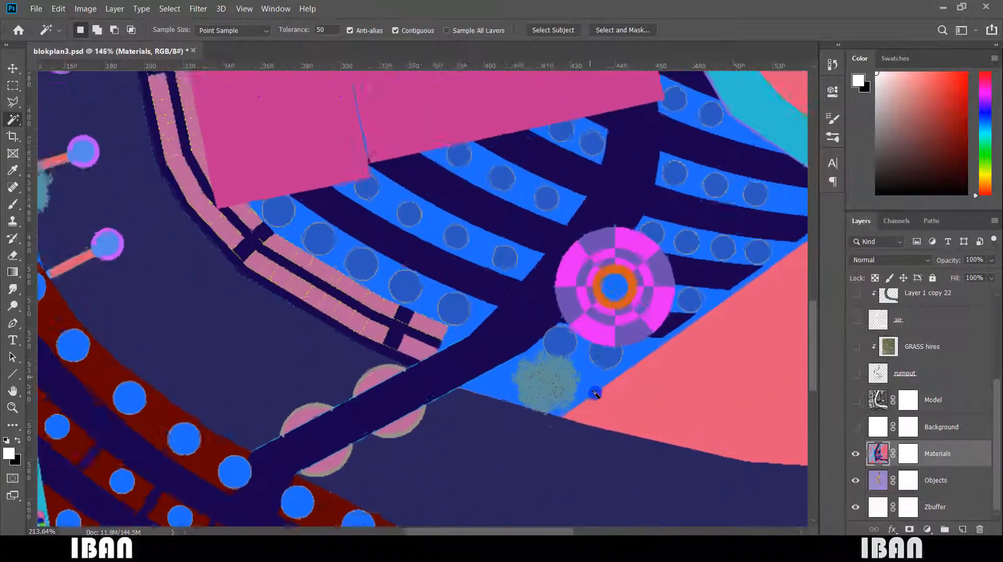
pyautogui.click(746, 238)
pyautogui.scroll(-3, 746, 238)
pyautogui.scroll(4, 745, 240)
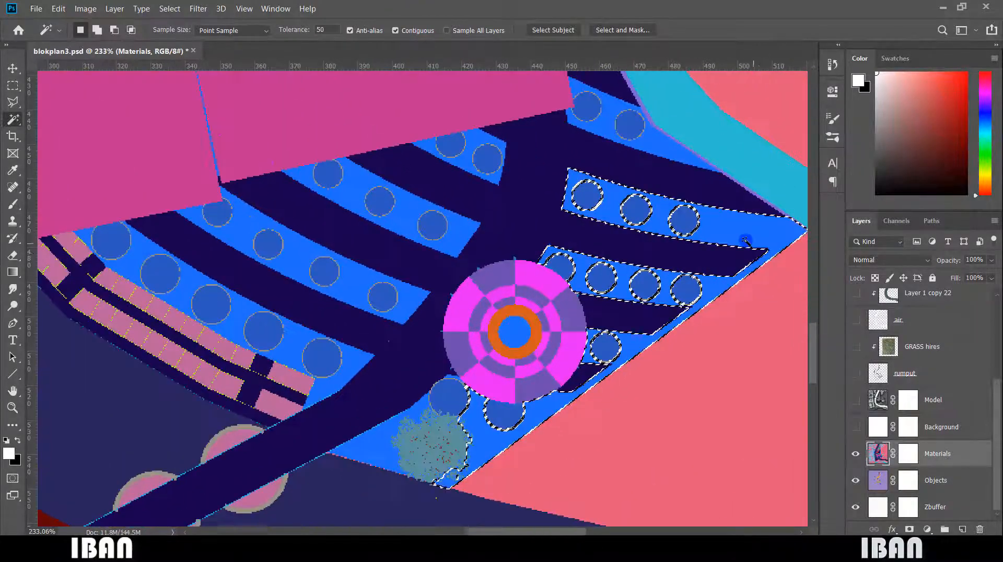
pyautogui.scroll(2, 746, 242)
pyautogui.scroll(-2, 687, 268)
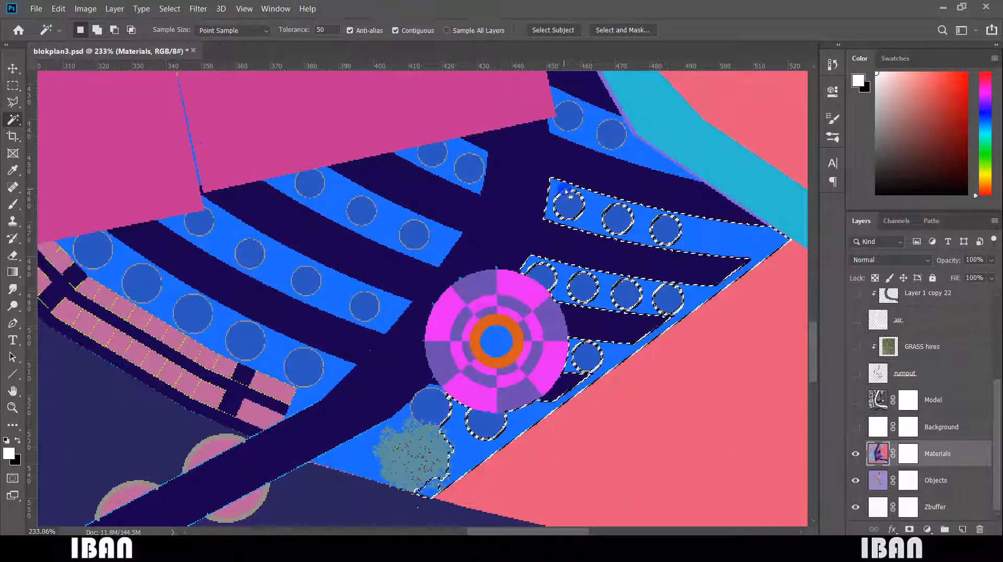
pyautogui.scroll(-4, 599, 295)
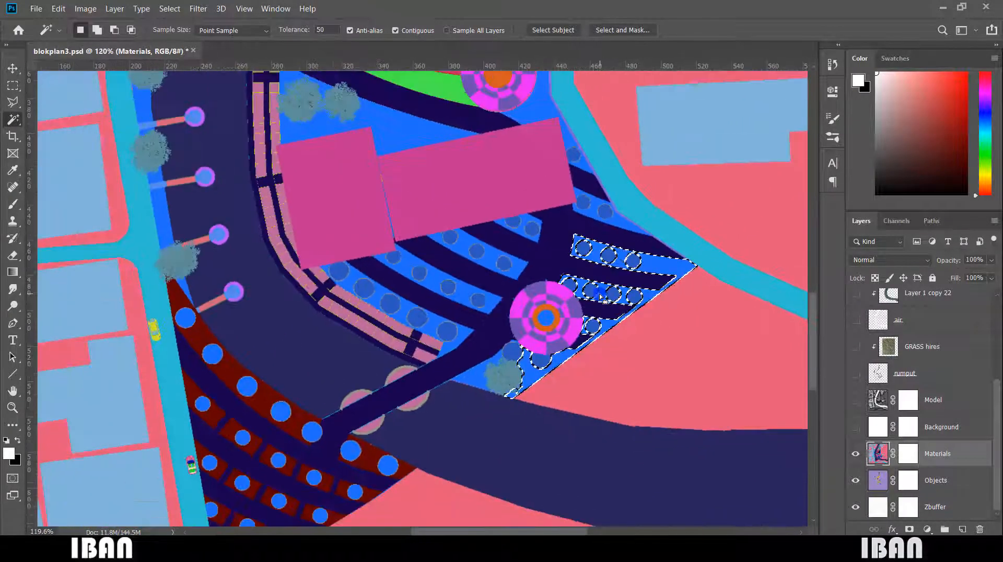
pyautogui.hotkey('ctrl', 'd')
# Disable Contiguous, select every blue planting area at tolerance 50, inspect the selection edges around the trees and deselect
pyautogui.click(395, 30)
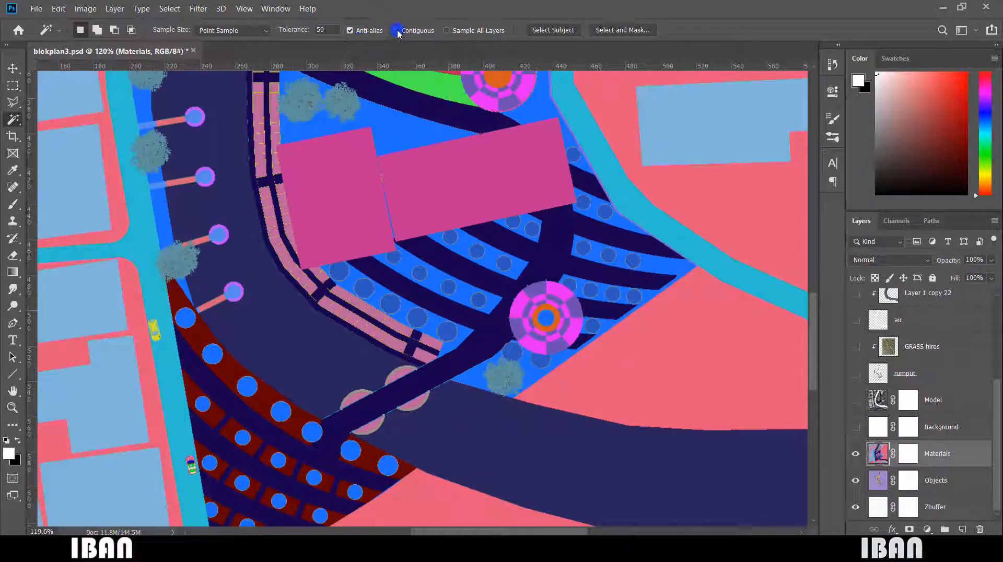
pyautogui.scroll(2, 555, 368)
pyautogui.click(552, 365)
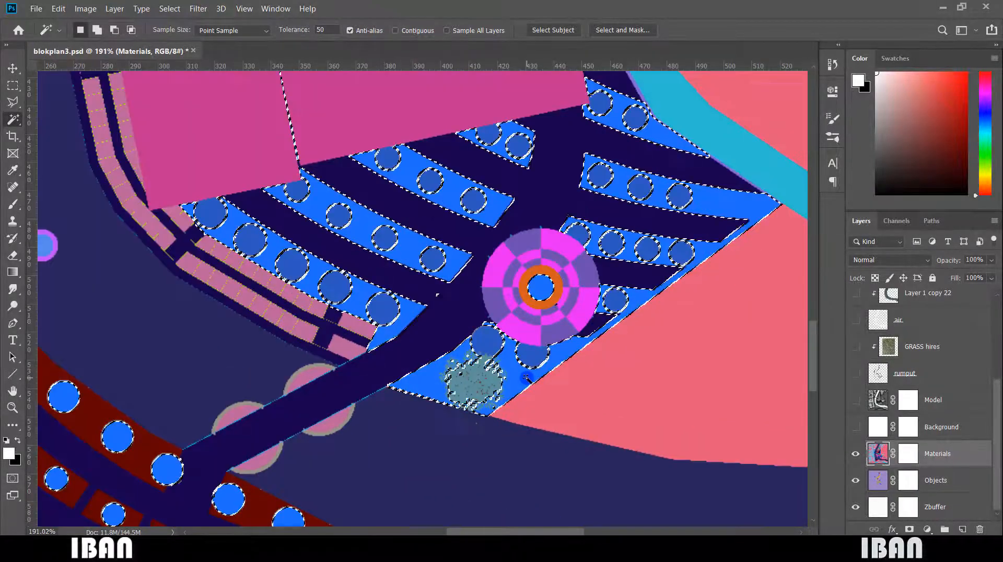
pyautogui.scroll(-4, 529, 380)
pyautogui.scroll(5, 379, 191)
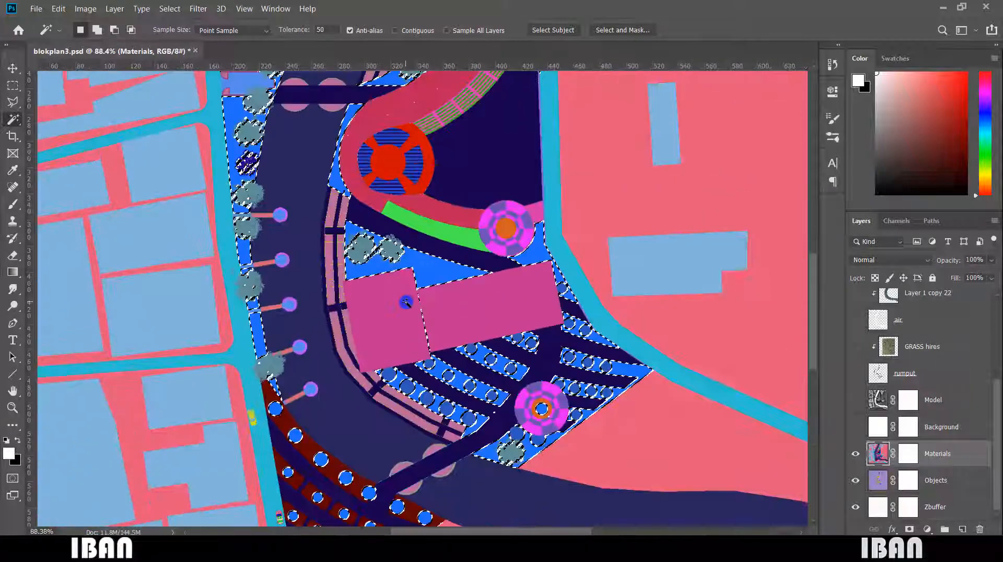
pyautogui.scroll(3, 378, 191)
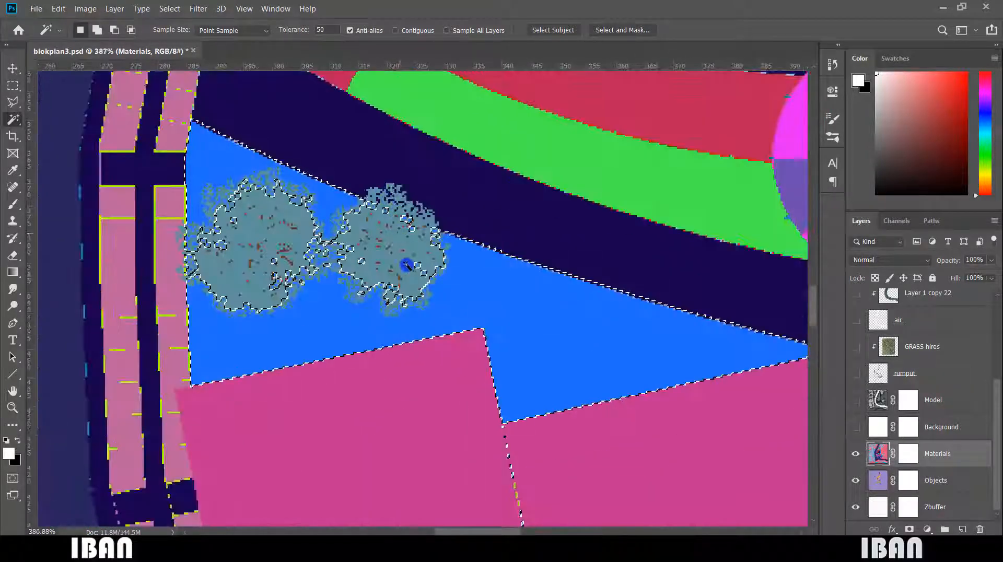
pyautogui.scroll(-3, 406, 265)
pyautogui.hotkey('ctrl', 'd')
# Set the Magic Wand tolerance to 10 and select all blue planting areas on the Materials layer
pyautogui.moveTo(334, 35); pyautogui.dragTo(301, 36)
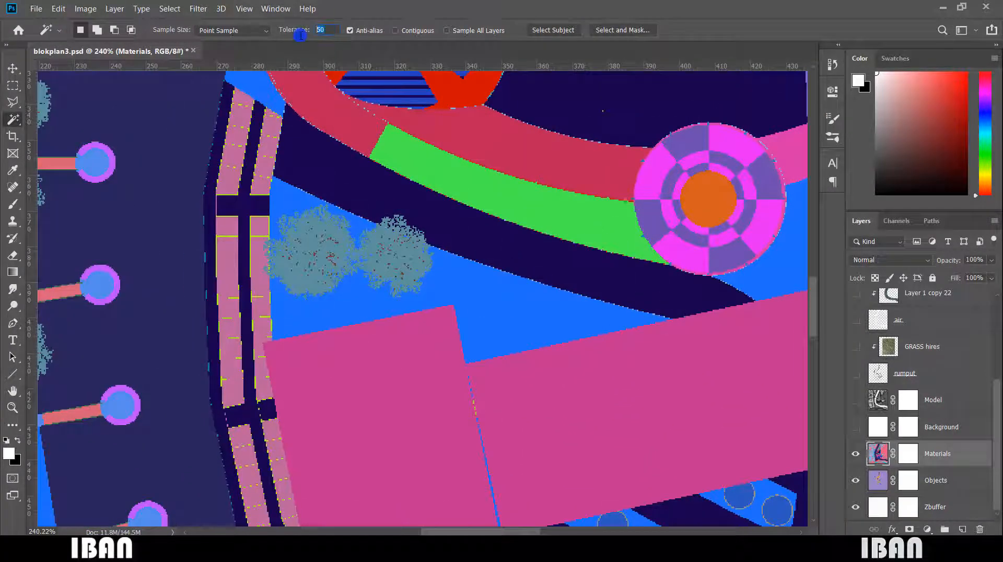
pyautogui.write('10')
pyautogui.scroll(-3, 541, 293)
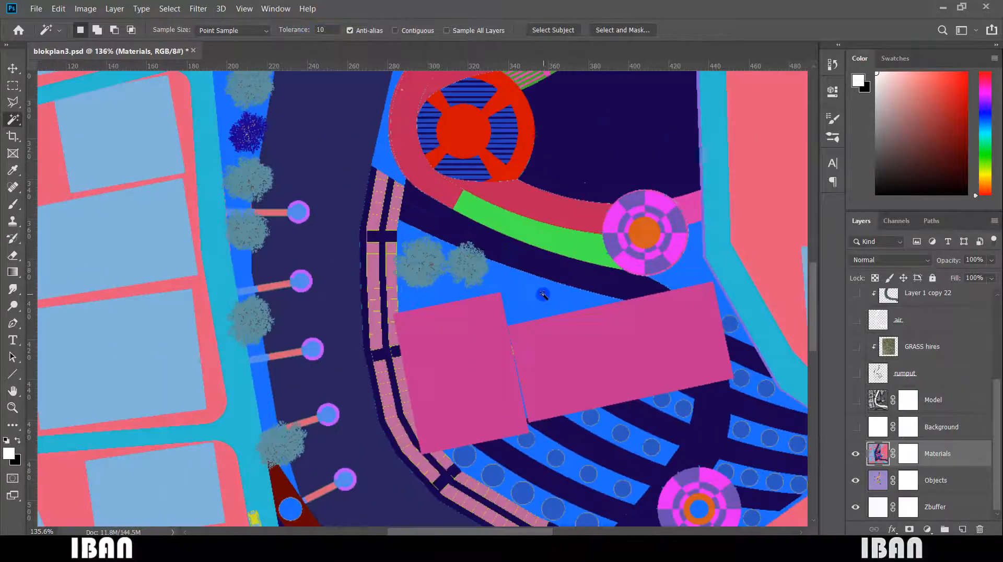
pyautogui.click(542, 293)
pyautogui.scroll(4, 496, 257)
pyautogui.scroll(-4, 496, 257)
pyautogui.scroll(4, 598, 395)
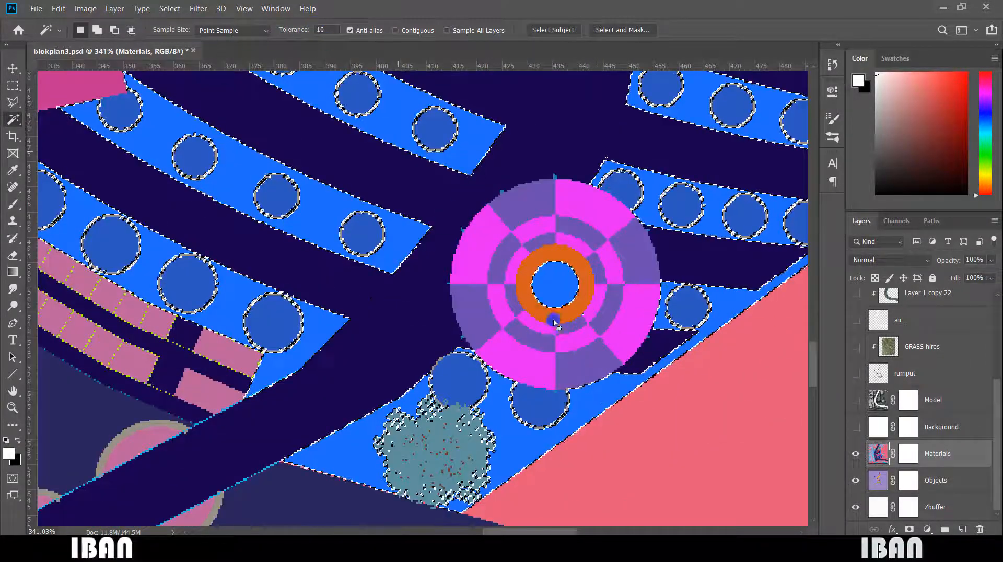
pyautogui.scroll(2, 567, 381)
pyautogui.scroll(-3, 565, 376)
pyautogui.scroll(-3, 566, 376)
pyautogui.scroll(5, 574, 313)
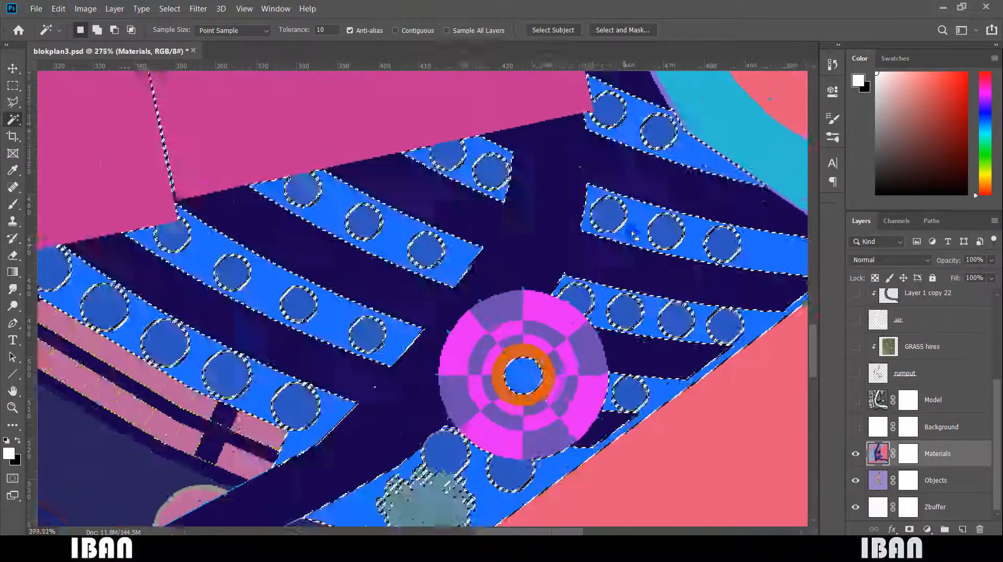
pyautogui.scroll(-2, 598, 281)
pyautogui.scroll(-5, 598, 281)
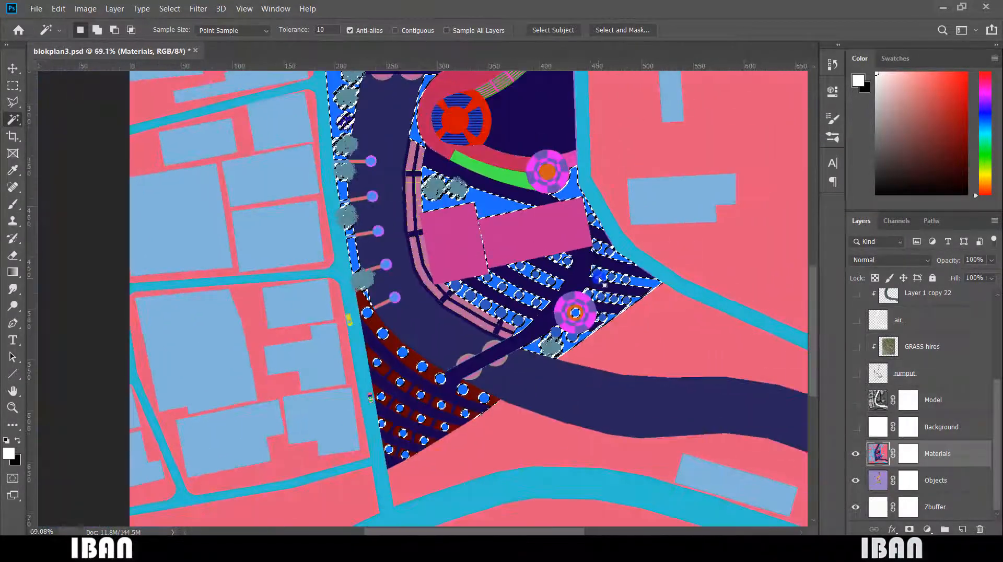
# Show the Model and Background layers again and make the Model layer active
pyautogui.moveTo(857, 402); pyautogui.dragTo(855, 426)
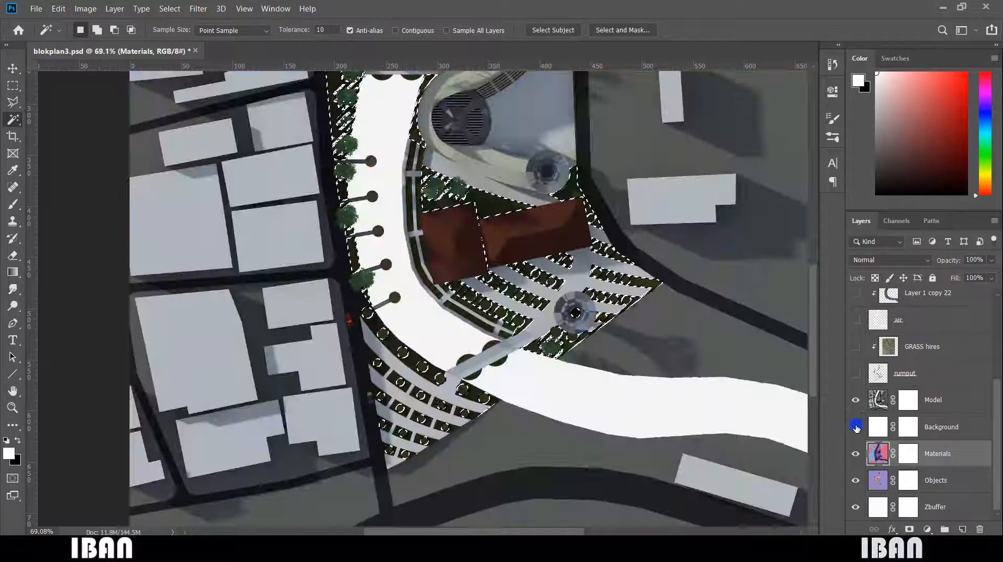
pyautogui.click(935, 402)
pyautogui.scroll(-2, 665, 389)
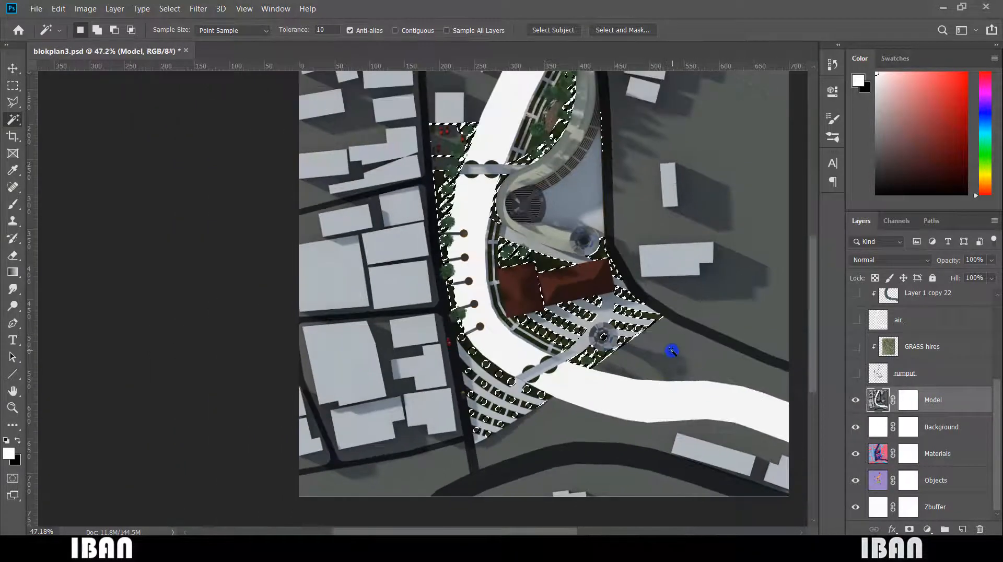
# Copy the selected planting areas from the Model layer onto a new layer
pyautogui.click(942, 452)
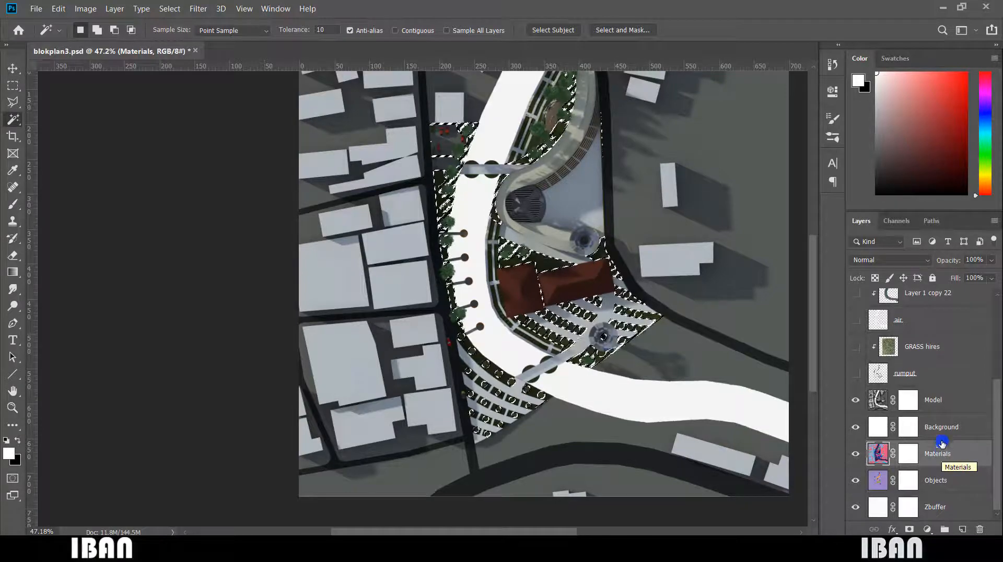
pyautogui.click(953, 402)
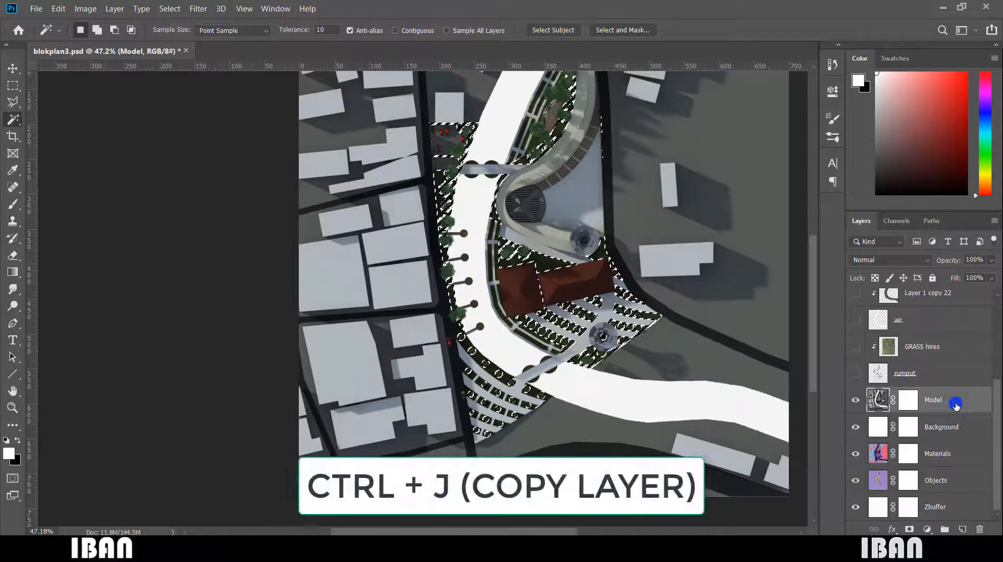
pyautogui.hotkey('ctrl', 'j')
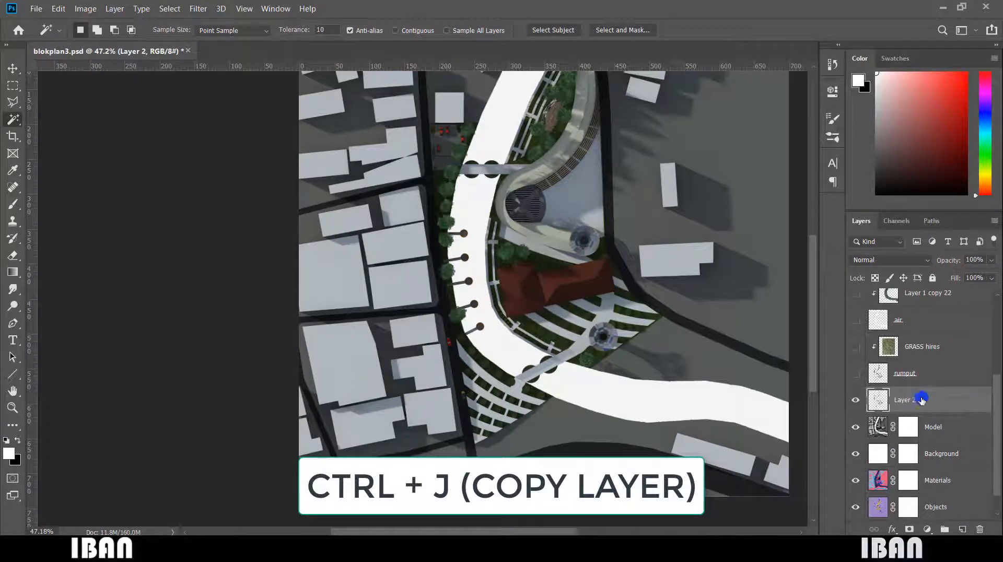
pyautogui.scroll(2, 677, 361)
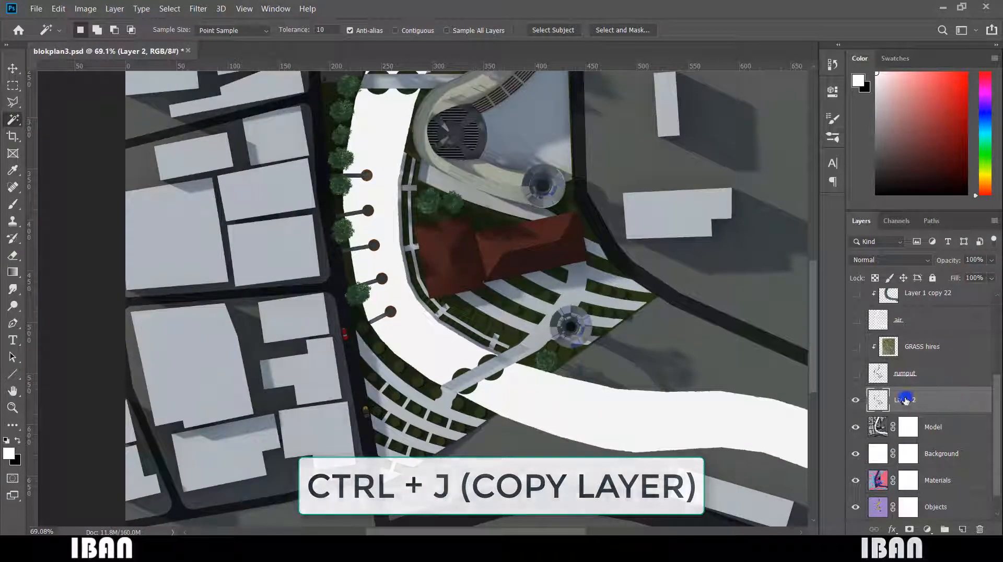
# Toggle the visibility of the rumput layer and the copied planting layer to check them, and delete the copied layer
pyautogui.click(855, 375)
pyautogui.click(855, 376)
pyautogui.click(856, 401)
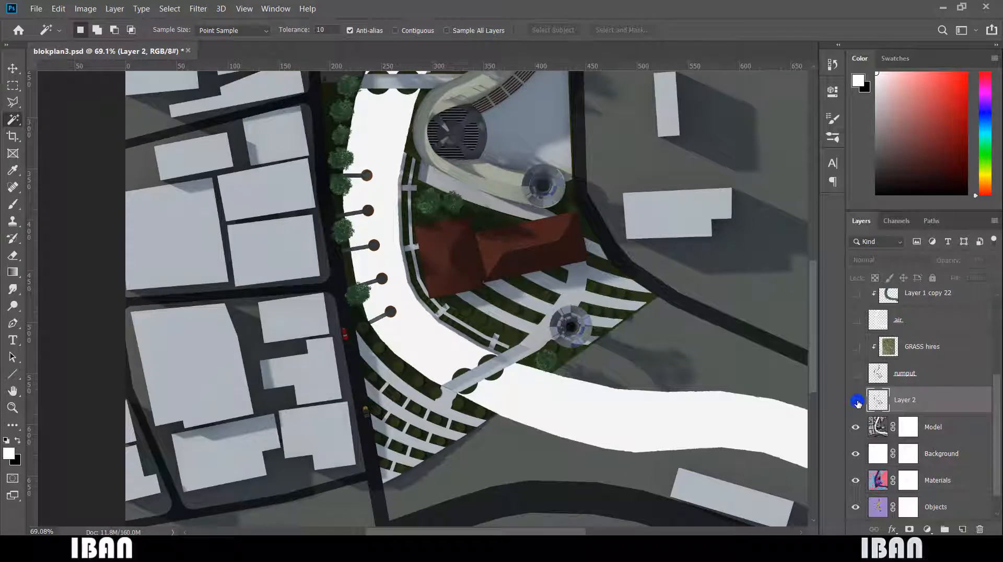
pyautogui.click(856, 400)
pyautogui.press('Delete')
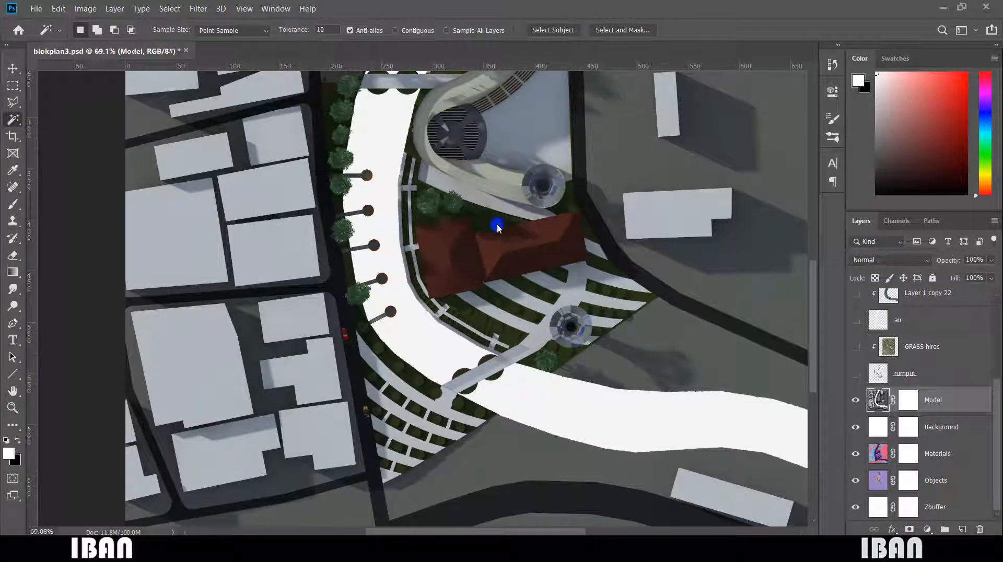
pyautogui.scroll(-3, 497, 264)
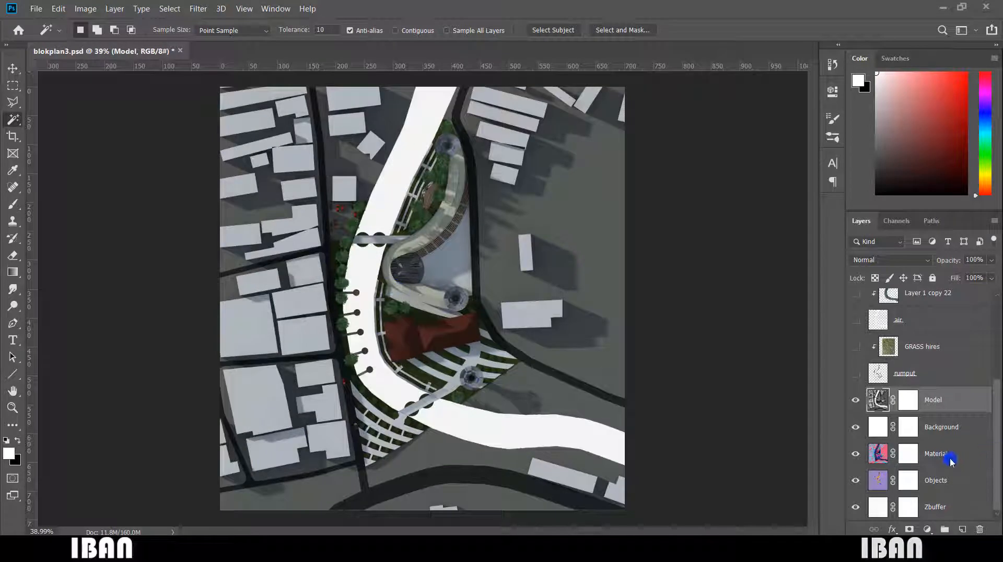
pyautogui.scroll(5, 943, 390)
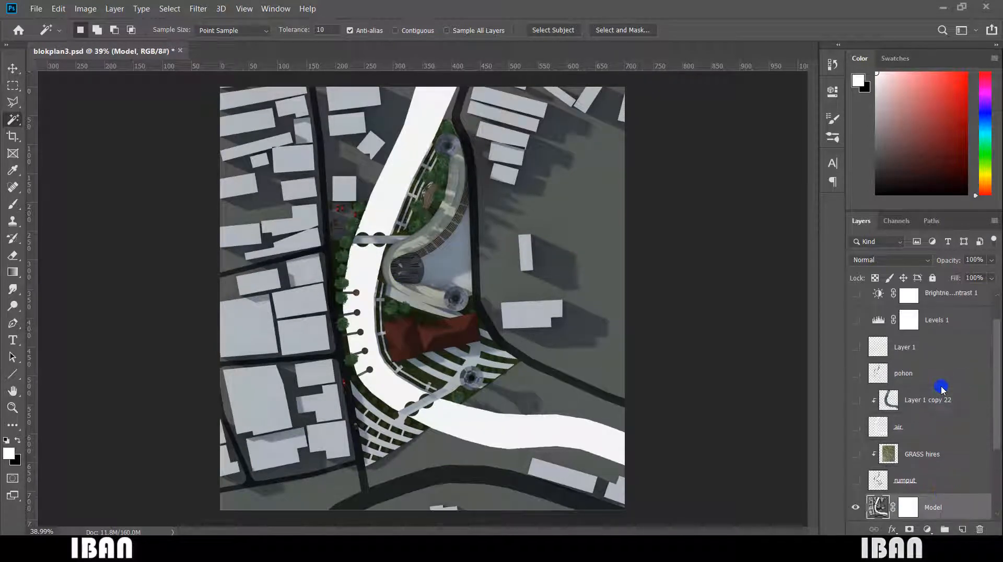
pyautogui.scroll(-5, 943, 389)
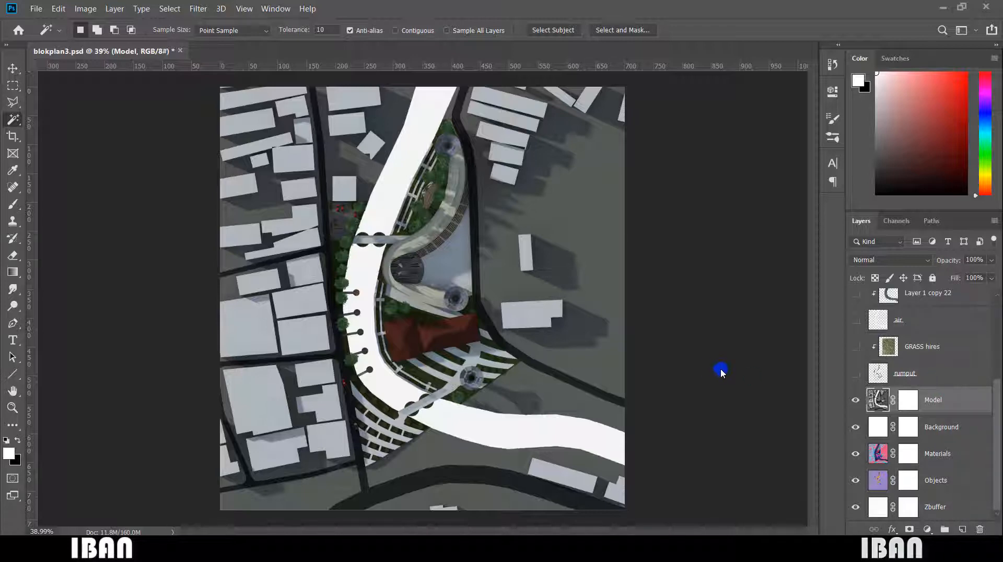
pyautogui.scroll(3, 339, 307)
pyautogui.scroll(-2, 342, 309)
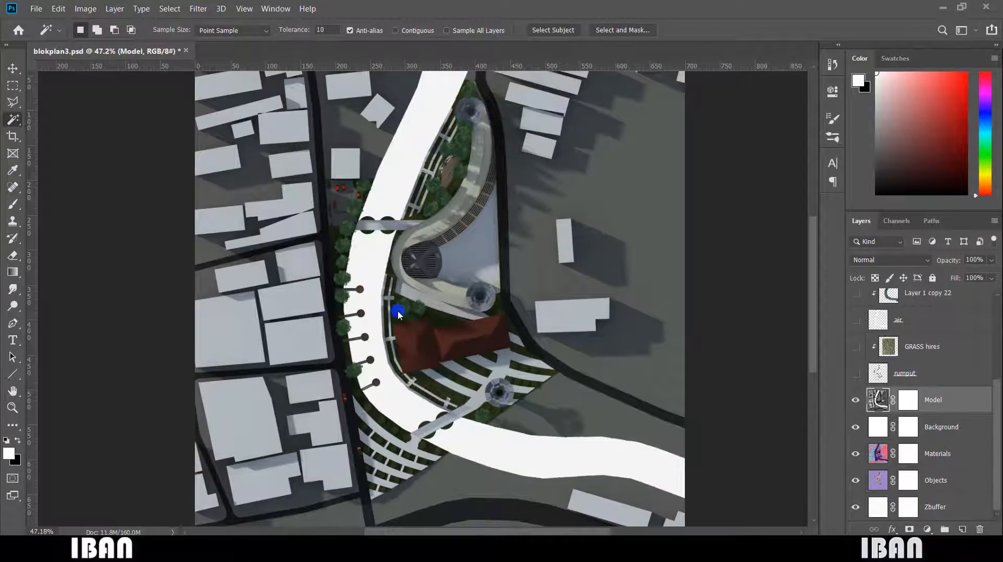
pyautogui.scroll(5, 398, 314)
pyautogui.scroll(-5, 398, 314)
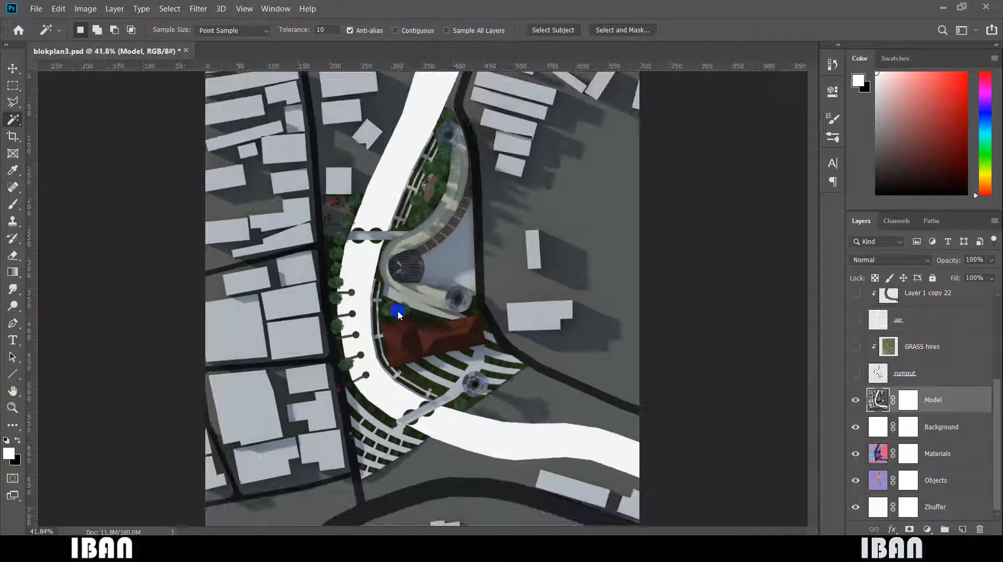
pyautogui.scroll(-2, 398, 313)
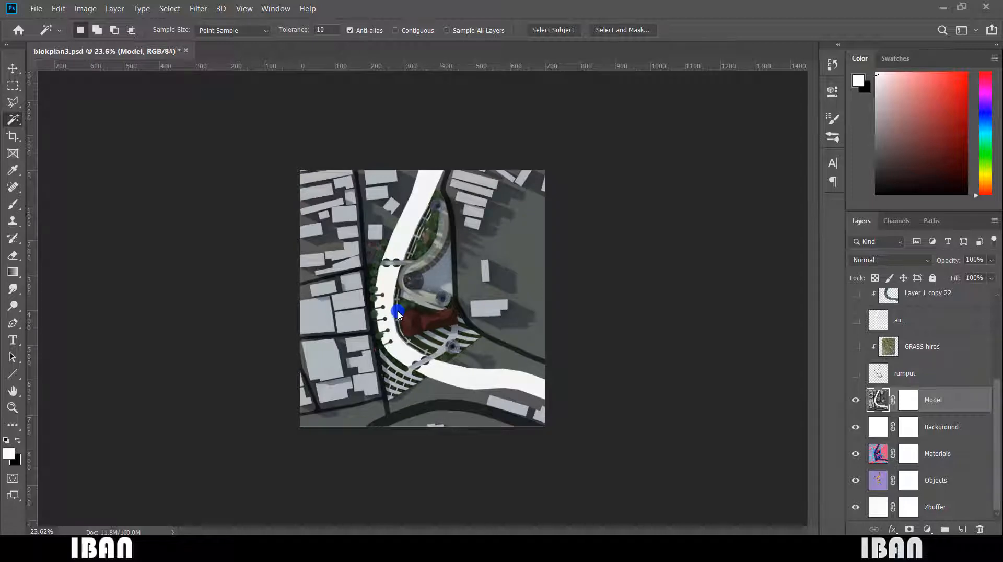
pyautogui.scroll(2, 398, 313)
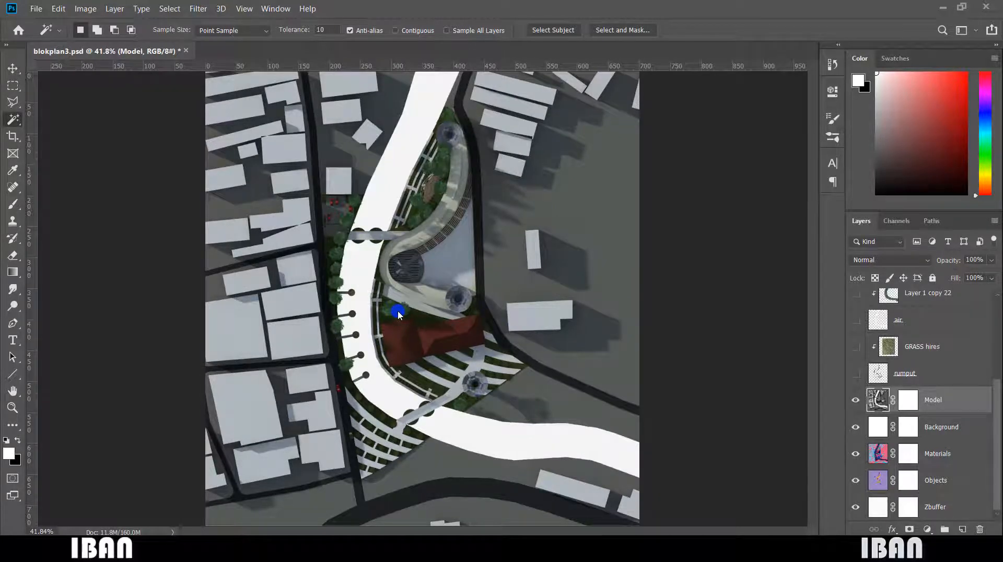
pyautogui.scroll(2, 398, 313)
pyautogui.scroll(-3, 398, 313)
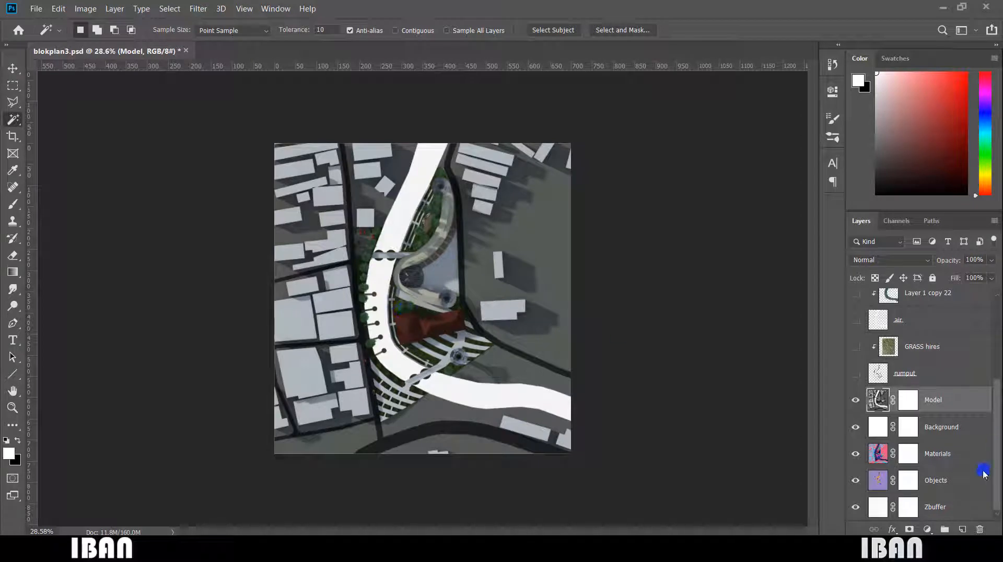
pyautogui.scroll(3, 961, 469)
pyautogui.scroll(-3, 961, 469)
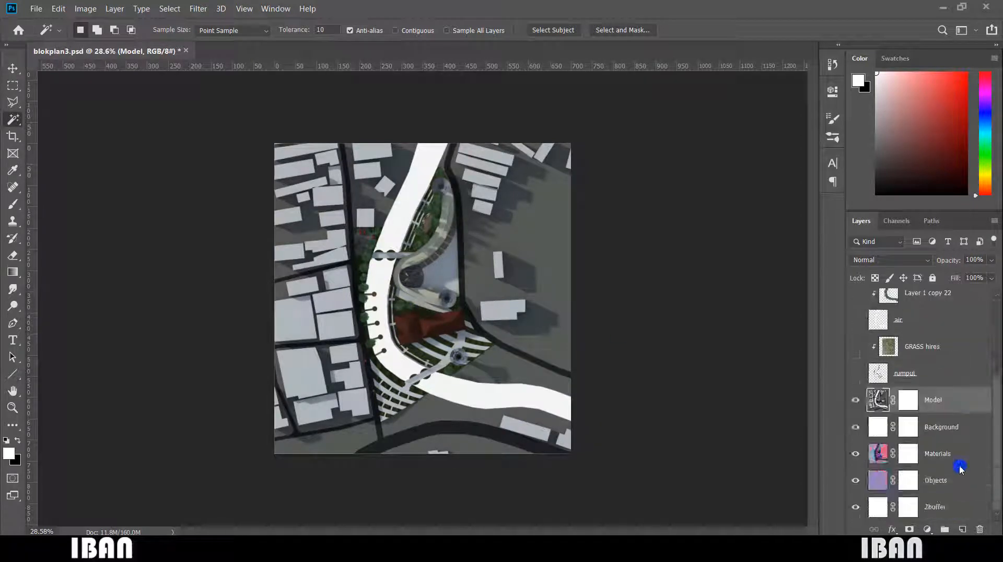
pyautogui.scroll(2, 424, 325)
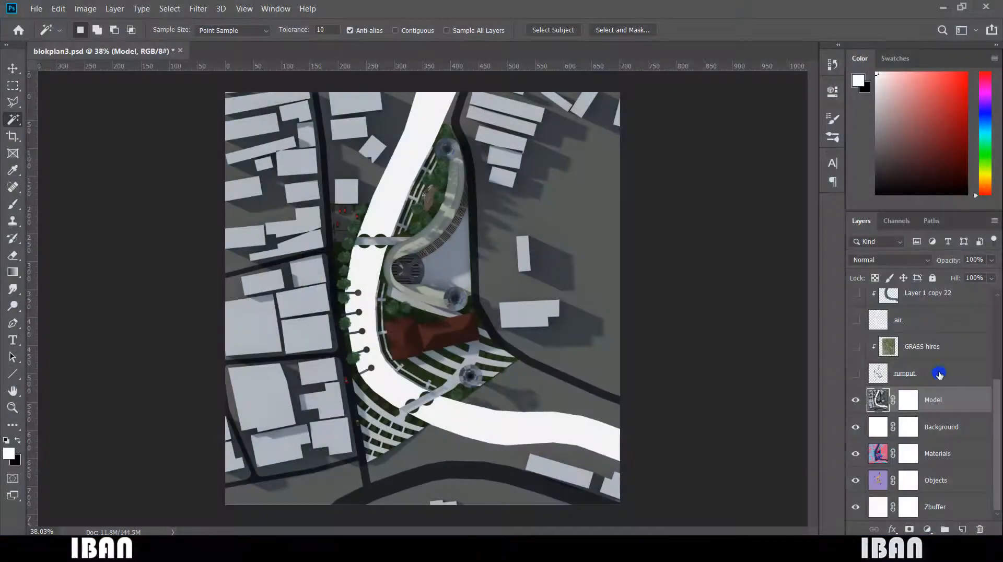
# Make the rumput layer active and show it, toggling its visibility to compare the grass areas with the render
pyautogui.click(934, 373)
pyautogui.click(854, 378)
pyautogui.click(854, 378)
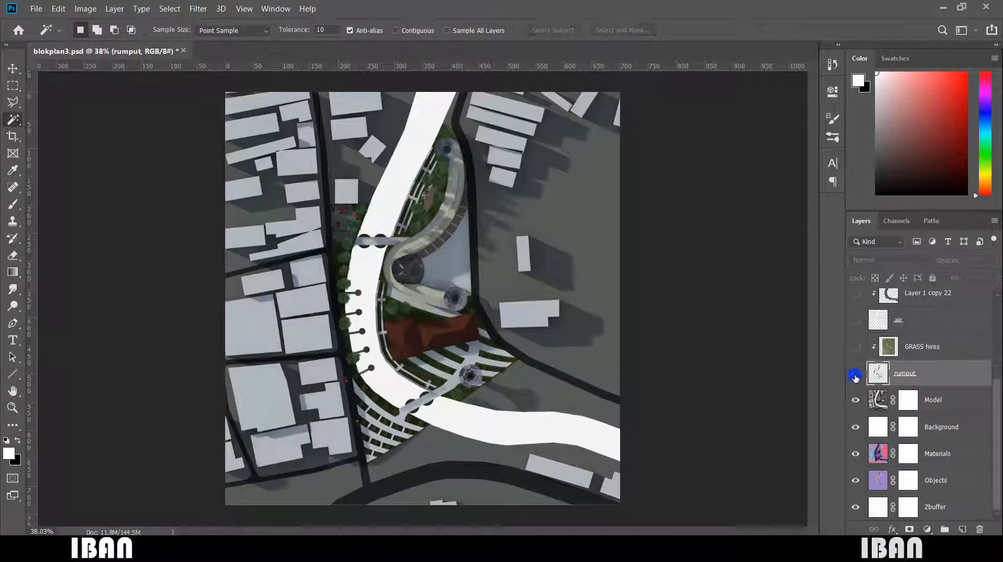
pyautogui.click(854, 378)
pyautogui.scroll(3, 379, 364)
pyautogui.scroll(4, 420, 382)
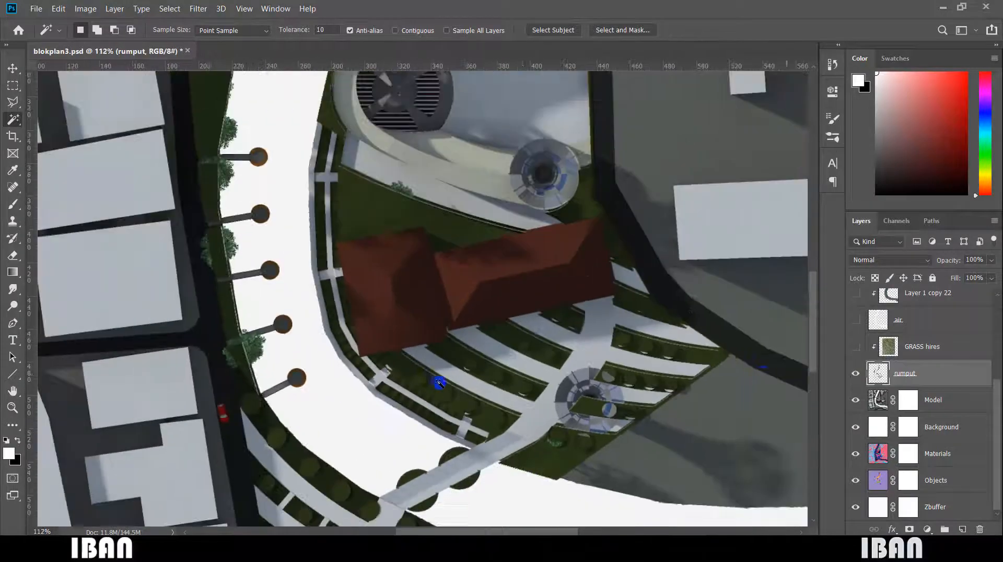
pyautogui.click(861, 376)
pyautogui.click(860, 376)
pyautogui.click(859, 375)
pyautogui.click(858, 375)
# Release the GRASS hires texture layer from its clipping mask and set it to 100% opacity with Normal blending
pyautogui.click(934, 370)
pyautogui.scroll(-3, 508, 363)
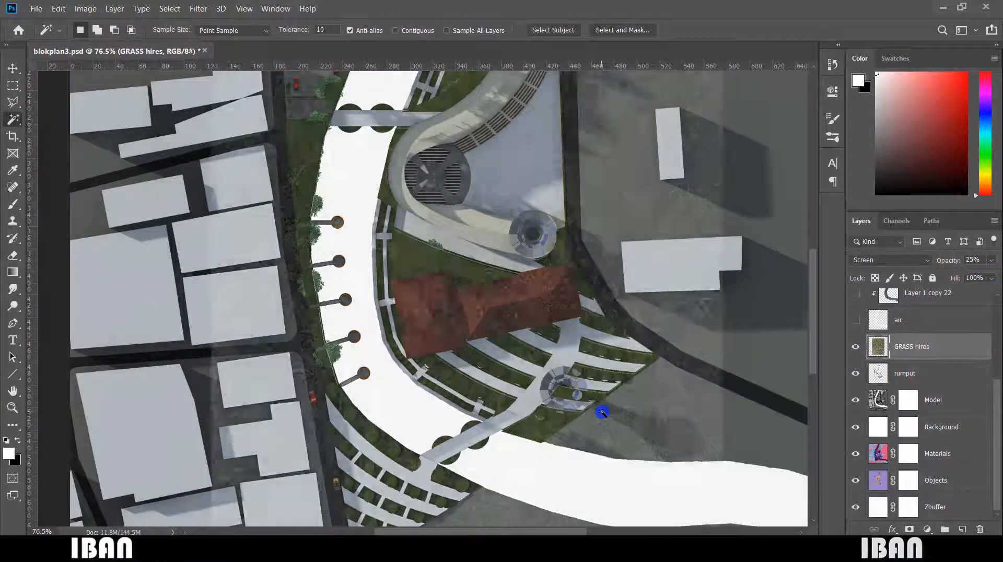
pyautogui.scroll(-3, 601, 411)
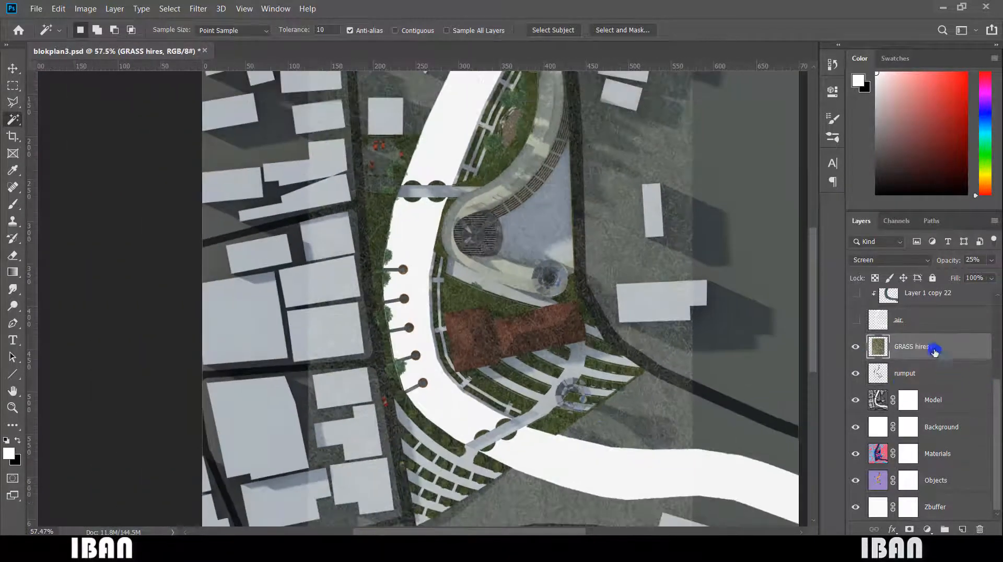
pyautogui.moveTo(946, 260); pyautogui.dragTo(999, 265)
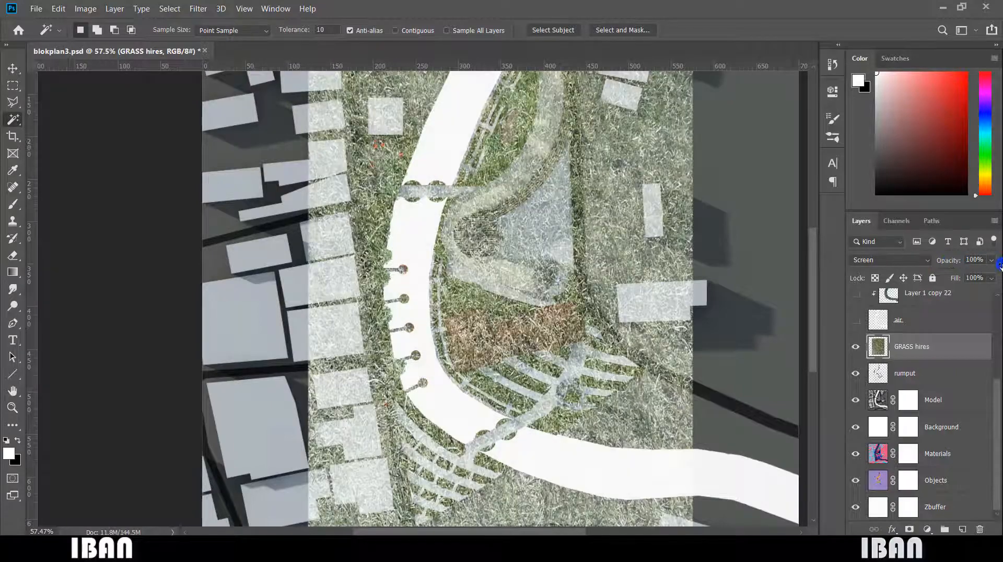
pyautogui.scroll(-3, 621, 327)
pyautogui.click(888, 260)
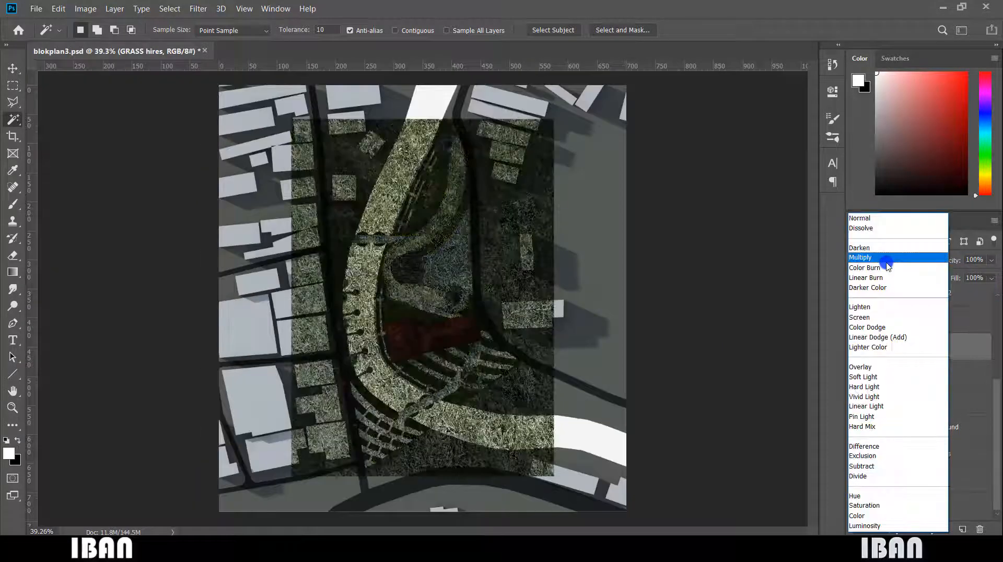
pyautogui.click(886, 218)
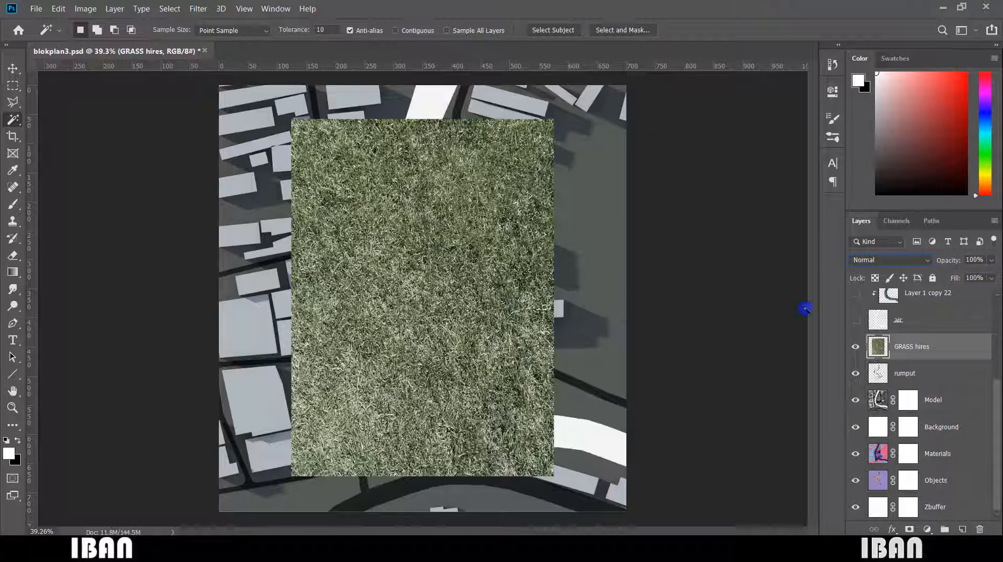
# Try moving the GRASS hires texture sideways over the site plan, and undo the move
pyautogui.click(927, 375)
pyautogui.click(927, 350)
pyautogui.click(923, 370)
pyautogui.click(921, 345)
pyautogui.click(13, 68)
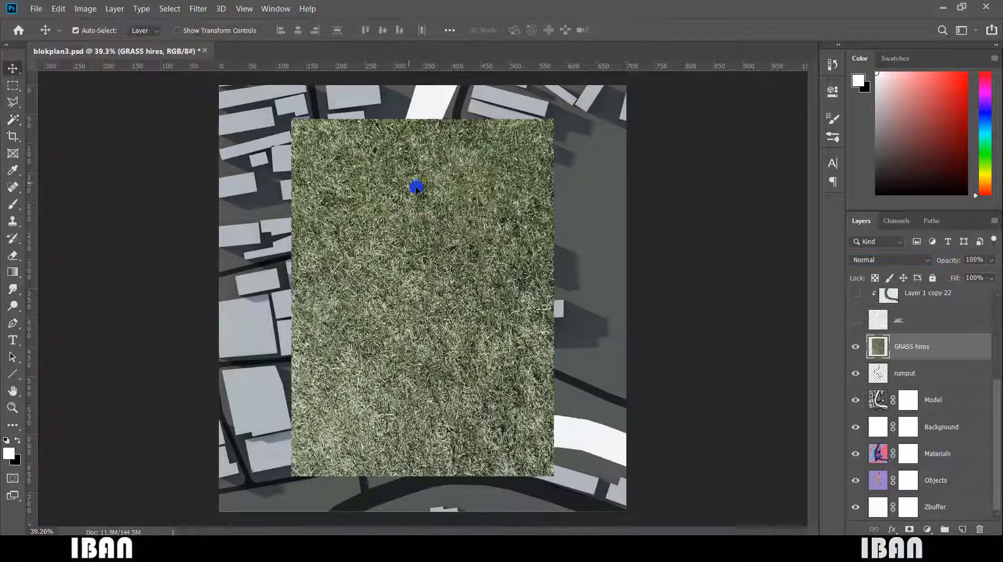
pyautogui.moveTo(415, 189); pyautogui.dragTo(652, 219)
pyautogui.hotkey('ctrl', 'z')
# Clip the GRASS hires layer to the rumput layer, release it once for comparison and clip it again
pyautogui.keyDown('alt'); pyautogui.click(914, 358); pyautogui.keyUp('alt')
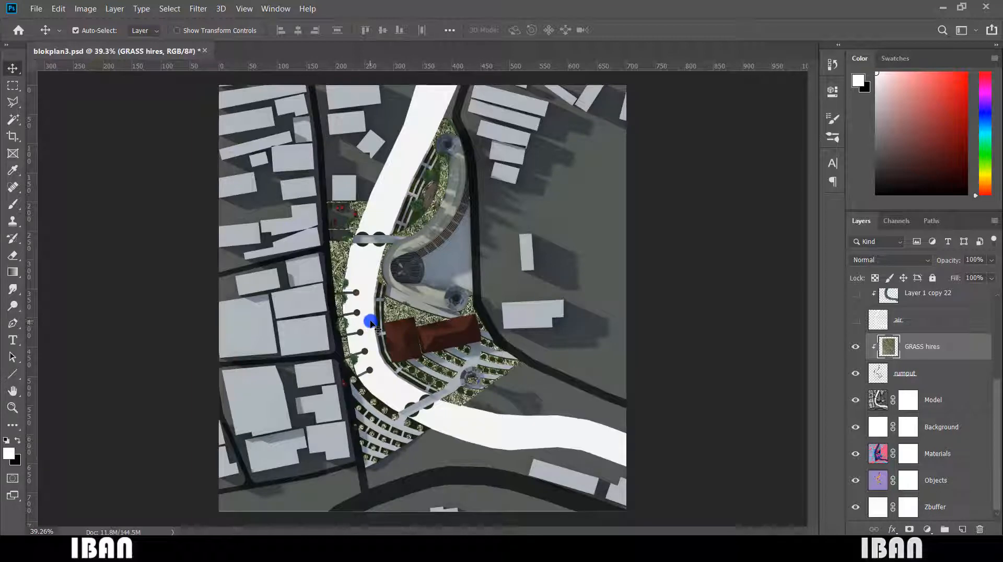
pyautogui.keyDown('alt'); pyautogui.click(932, 355); pyautogui.keyUp('alt')
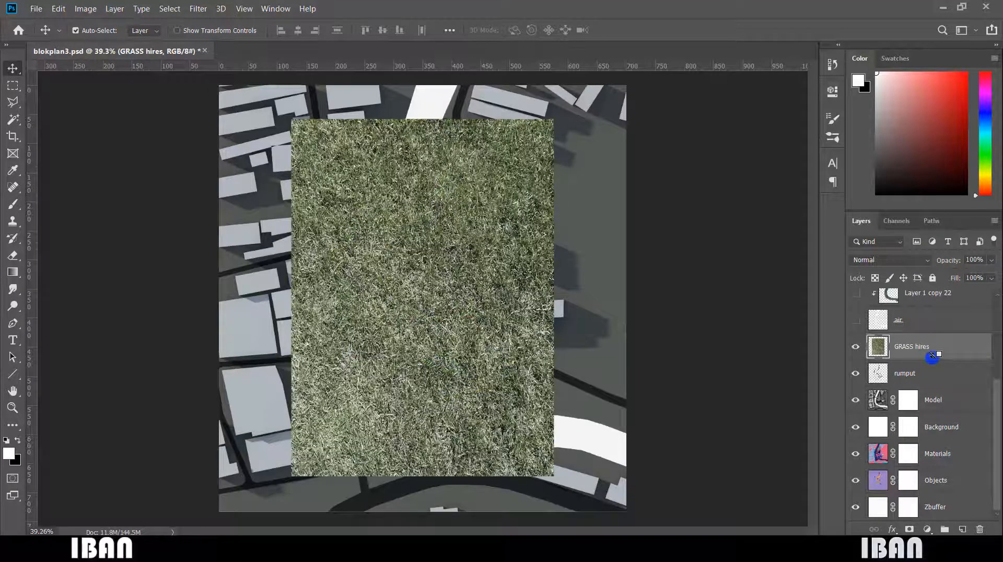
pyautogui.keyDown('alt'); pyautogui.click(932, 355); pyautogui.keyUp('alt')
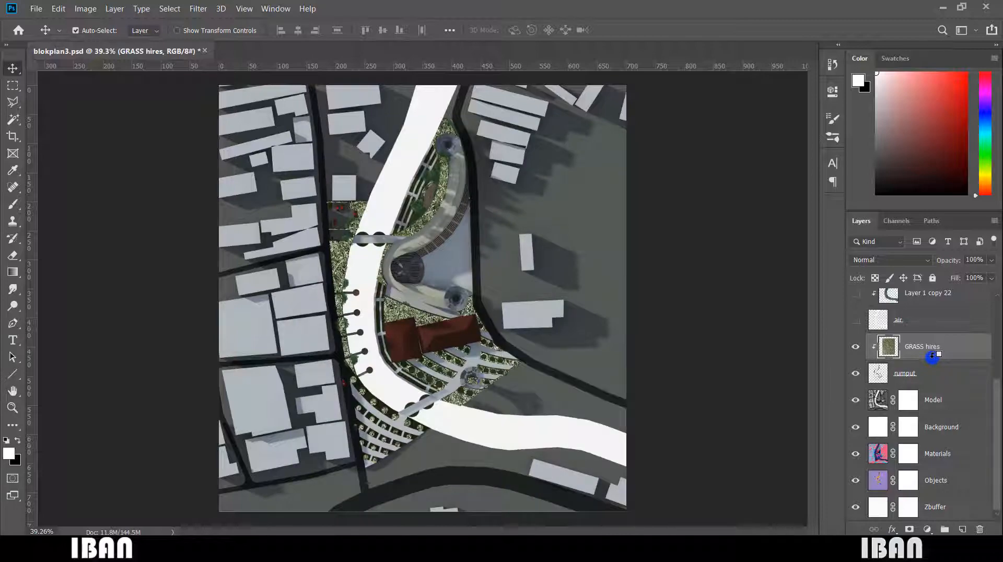
# Examine how the clipped grass texture fills the planting areas around the building and along the river
pyautogui.scroll(5, 369, 316)
pyautogui.scroll(-3, 476, 311)
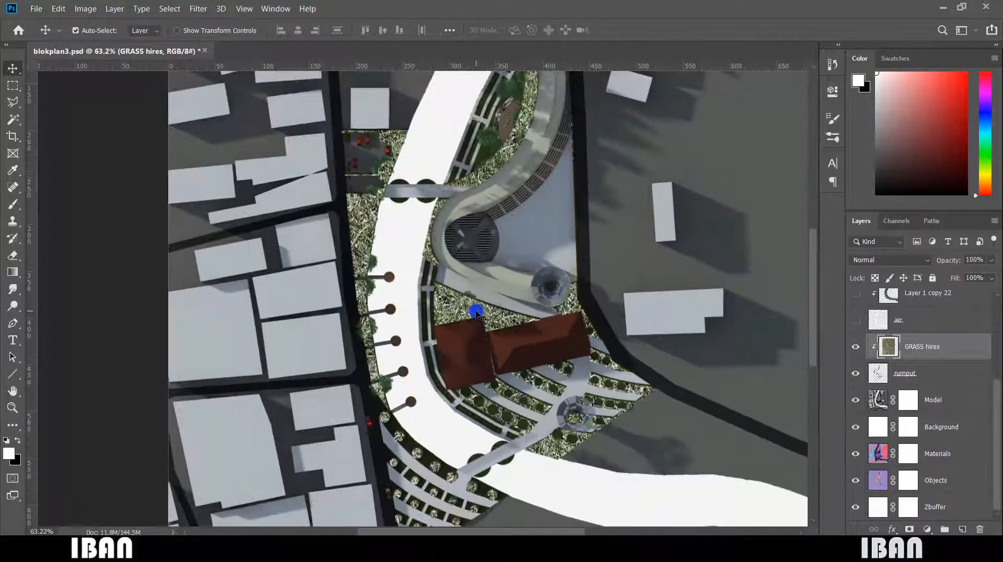
pyautogui.scroll(-3, 476, 312)
pyautogui.scroll(3, 442, 370)
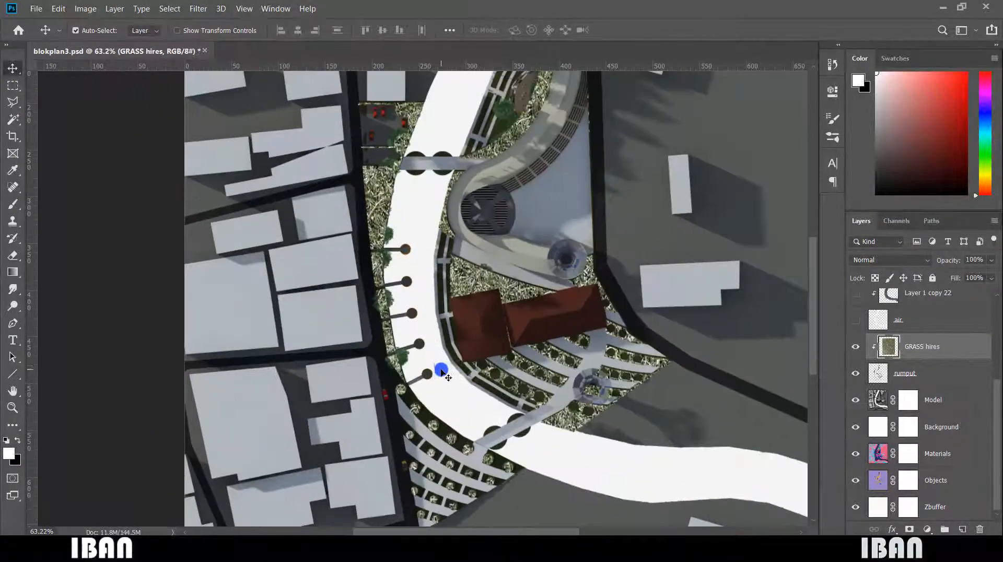
pyautogui.scroll(3, 442, 371)
pyautogui.scroll(-3, 441, 364)
pyautogui.scroll(-2, 459, 314)
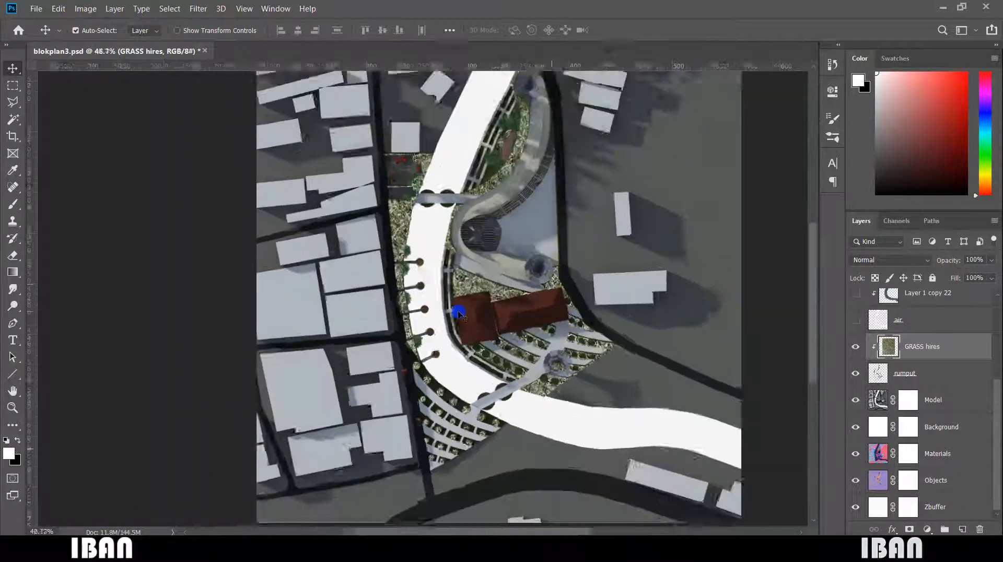
pyautogui.scroll(2, 444, 212)
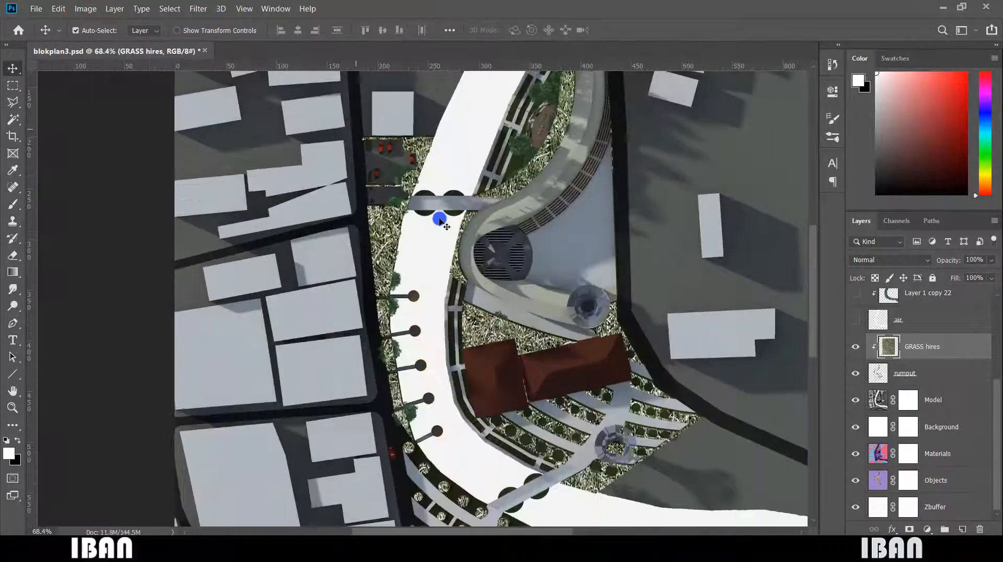
# Release the GRASS hires clipping mask, try erasing part of the texture with the Eraser and undo the erasing
pyautogui.hotkey('ctrl', 'alt', 'g')
pyautogui.scroll(-1, 512, 331)
pyautogui.press('e')
pyautogui.scroll(-1, 606, 259)
pyautogui.moveTo(636, 257)
pyautogui.mouseDown()
pyautogui.moveTo(679, 188)
pyautogui.moveTo(712, 309)
pyautogui.moveTo(646, 126)
pyautogui.moveTo(688, 437)
pyautogui.moveTo(626, 490)
pyautogui.moveTo(343, 191)
pyautogui.moveTo(556, 112)
pyautogui.moveTo(434, 139)
pyautogui.moveTo(408, 253)
pyautogui.moveTo(415, 308)
pyautogui.mouseUp()
pyautogui.hotkey('ctrl', 'z')
pyautogui.hotkey('ctrl', 'z')
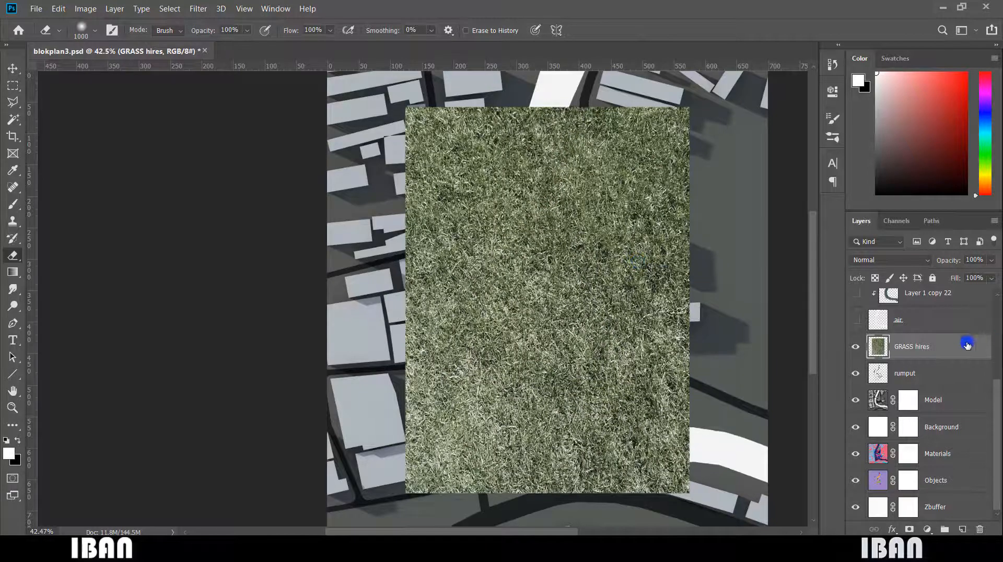
# With the GRASS hires layer hidden, select the planting areas on the Materials layer using the Magic Wand, and deselect them on the Model layer
pyautogui.click(946, 372)
pyautogui.click(862, 348)
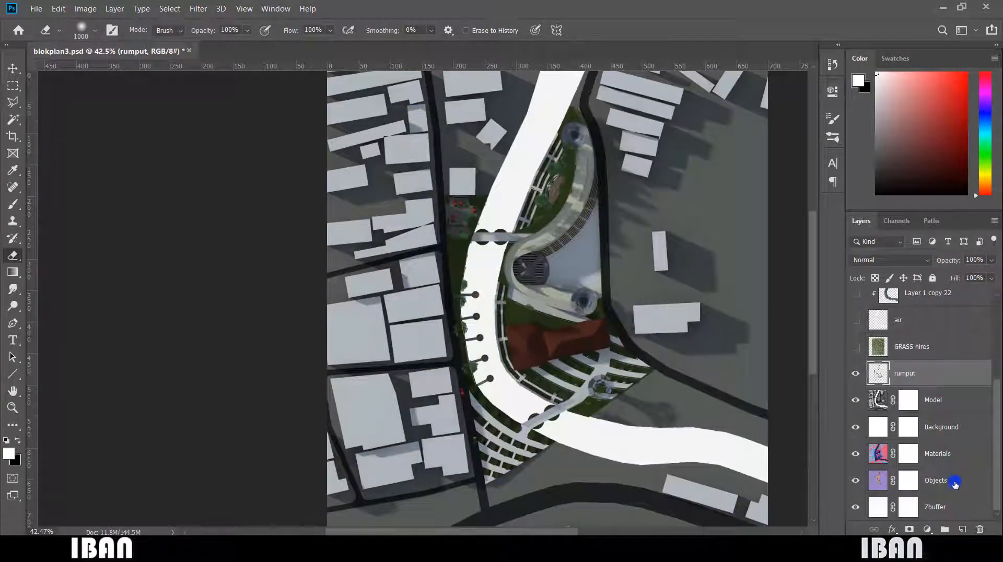
pyautogui.click(948, 453)
pyautogui.press('w')
pyautogui.scroll(5, 564, 360)
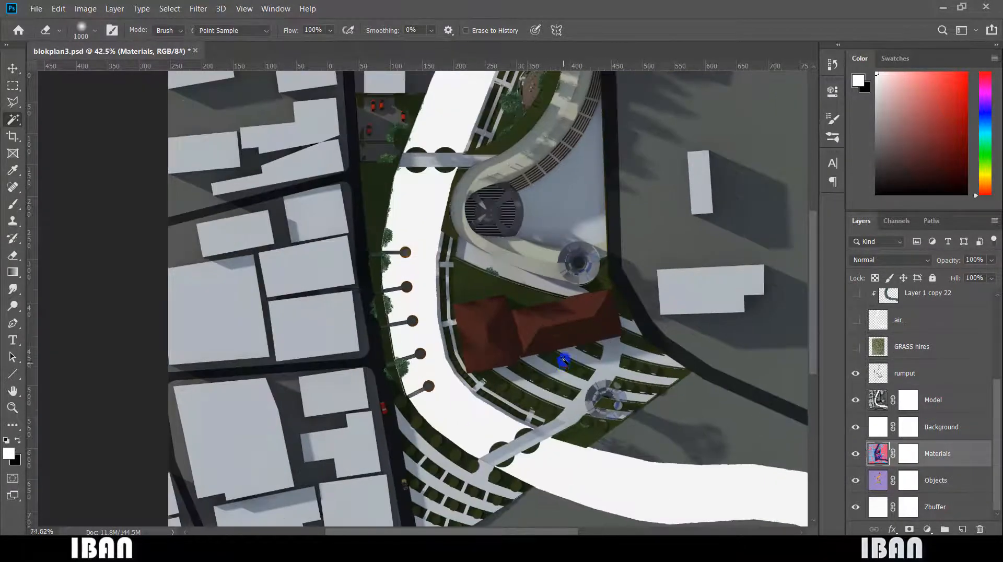
pyautogui.scroll(3, 563, 360)
pyautogui.click(532, 316)
pyautogui.scroll(-5, 537, 316)
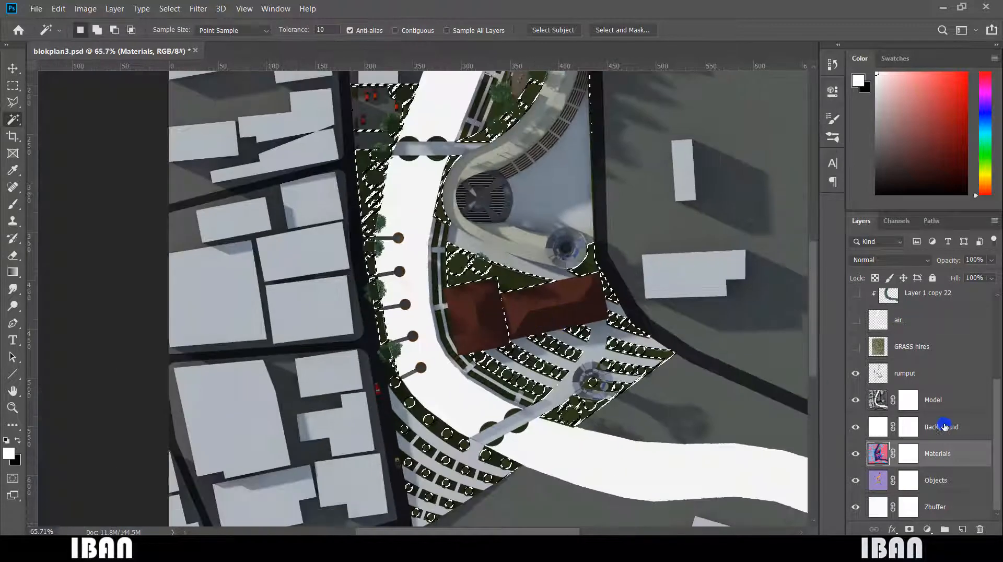
pyautogui.click(948, 405)
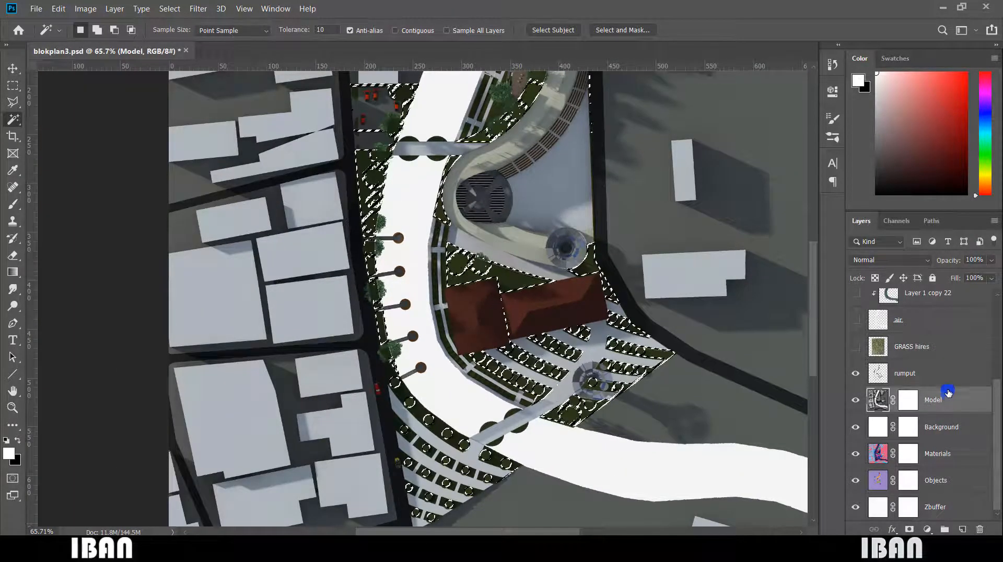
pyautogui.hotkey('ctrl', 'd')
# Make the GRASS hires layer active and show it, toggling its visibility to compare the plan with and without the texture
pyautogui.click(868, 354)
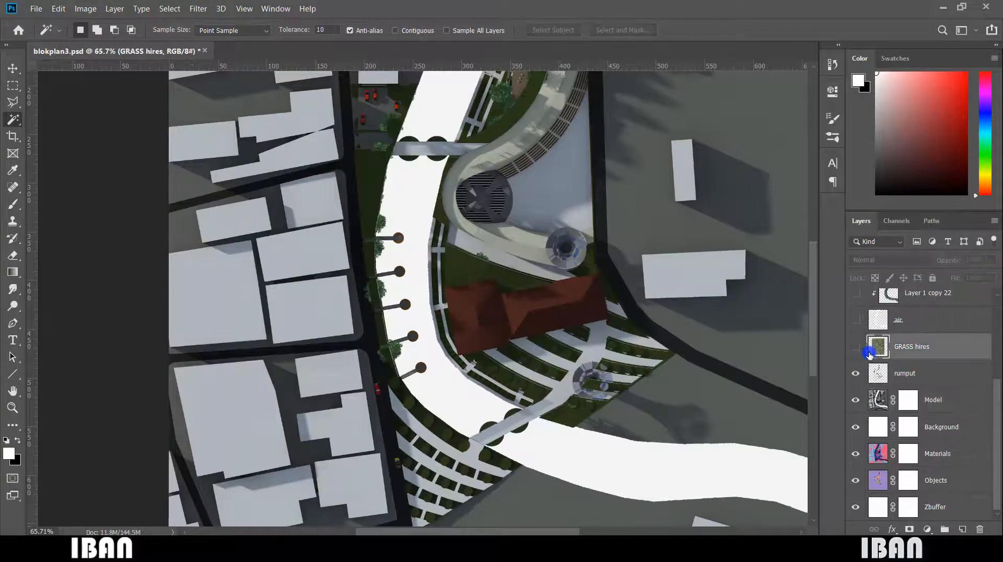
pyautogui.click(857, 349)
pyautogui.click(856, 350)
pyautogui.click(856, 350)
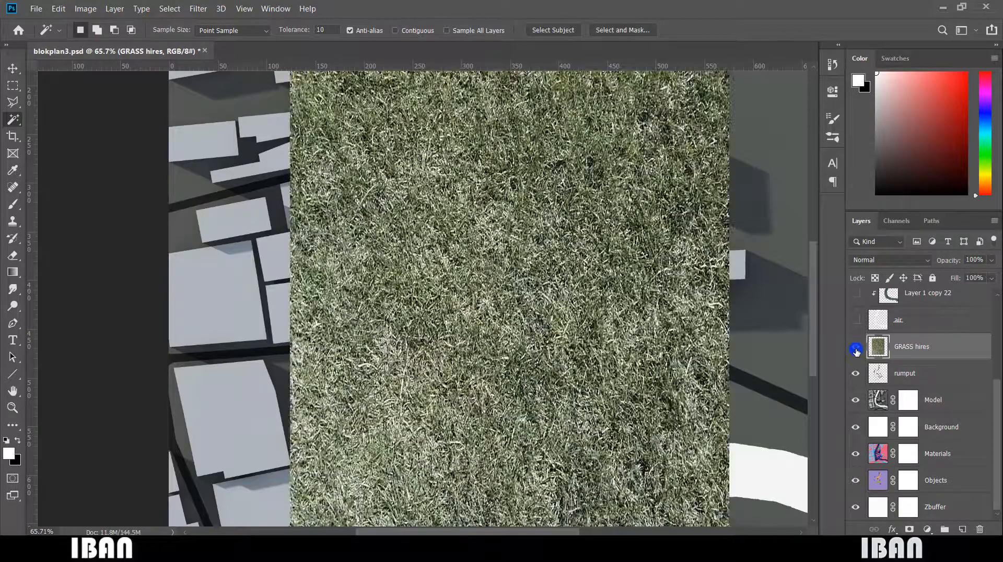
pyautogui.click(856, 350)
pyautogui.click(856, 350)
# Clip the GRASS hires texture to the rumput layer so that it fills only the planting areas, and check the result
pyautogui.moveTo(886, 351); pyautogui.dragTo(928, 359)
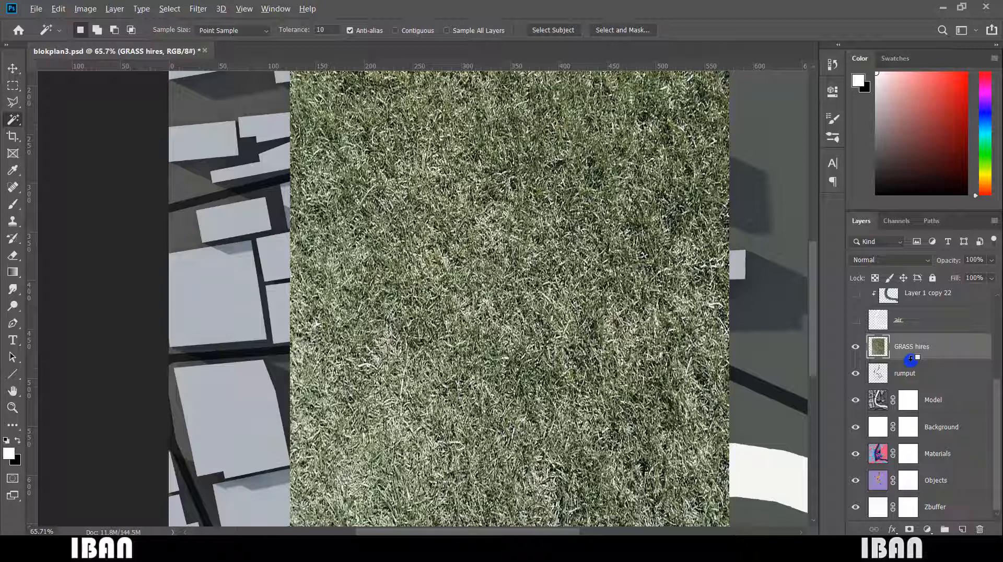
pyautogui.keyDown('alt'); pyautogui.click(910, 359); pyautogui.keyUp('alt')
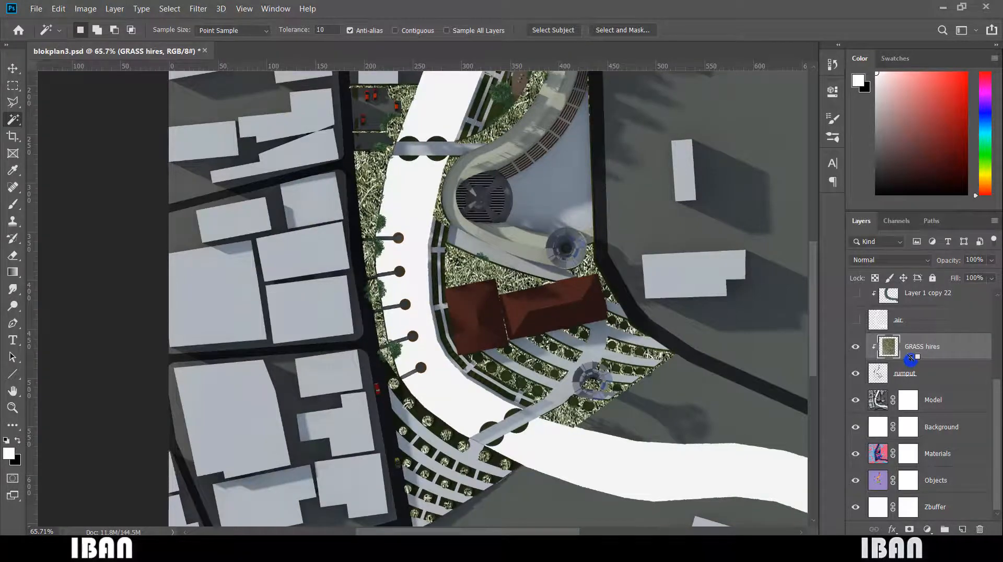
pyautogui.keyDown('alt'); pyautogui.click(910, 358); pyautogui.keyUp('alt')
pyautogui.keyDown('alt'); pyautogui.click(911, 359); pyautogui.keyUp('alt')
pyautogui.scroll(-3, 576, 318)
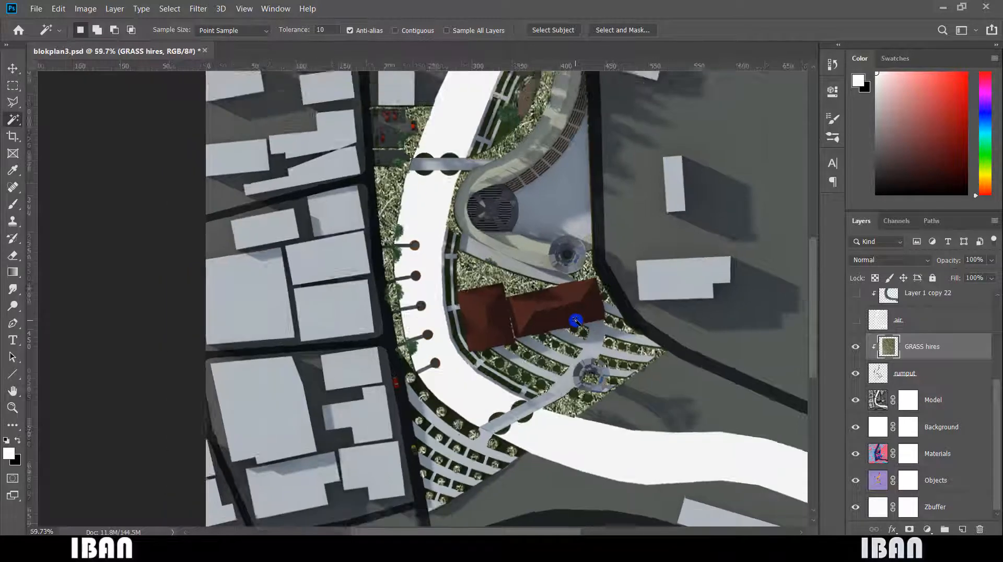
pyautogui.scroll(3, 460, 185)
pyautogui.scroll(-2, 502, 329)
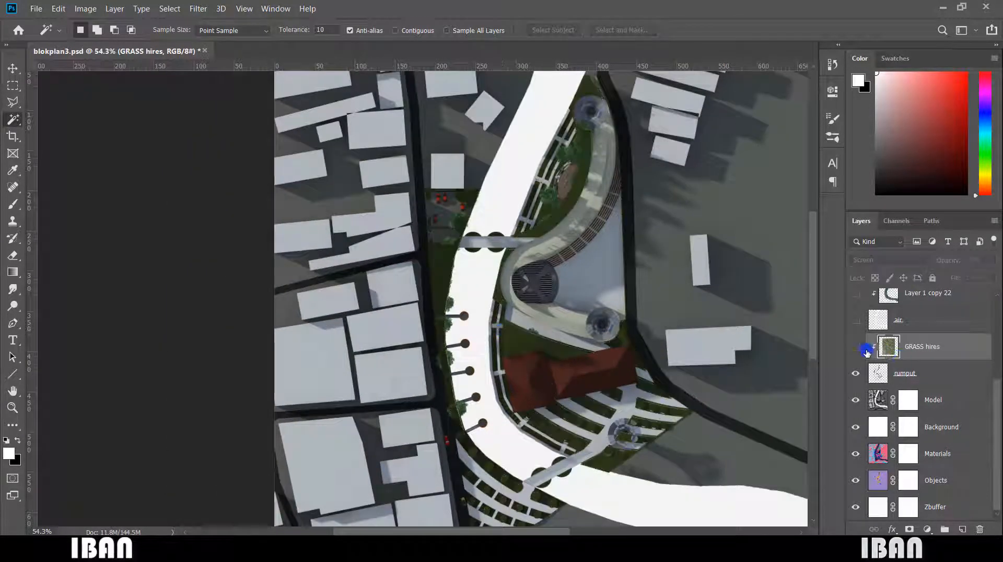
# Show the GRASS hires texture again and select the river area on the Materials layer with the Magic Wand
pyautogui.click(857, 346)
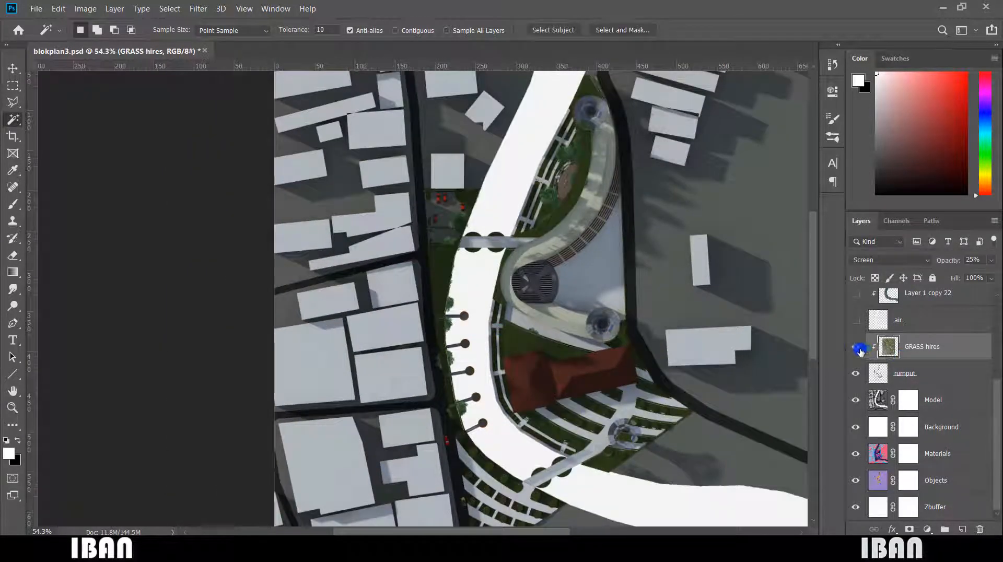
pyautogui.scroll(4, 917, 403)
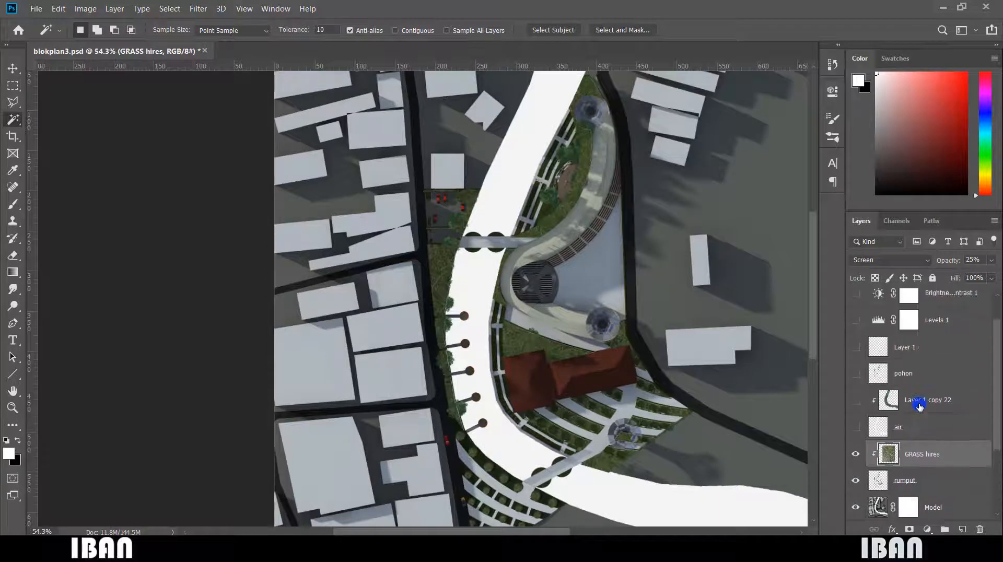
pyautogui.click(943, 434)
pyautogui.scroll(-1, 627, 384)
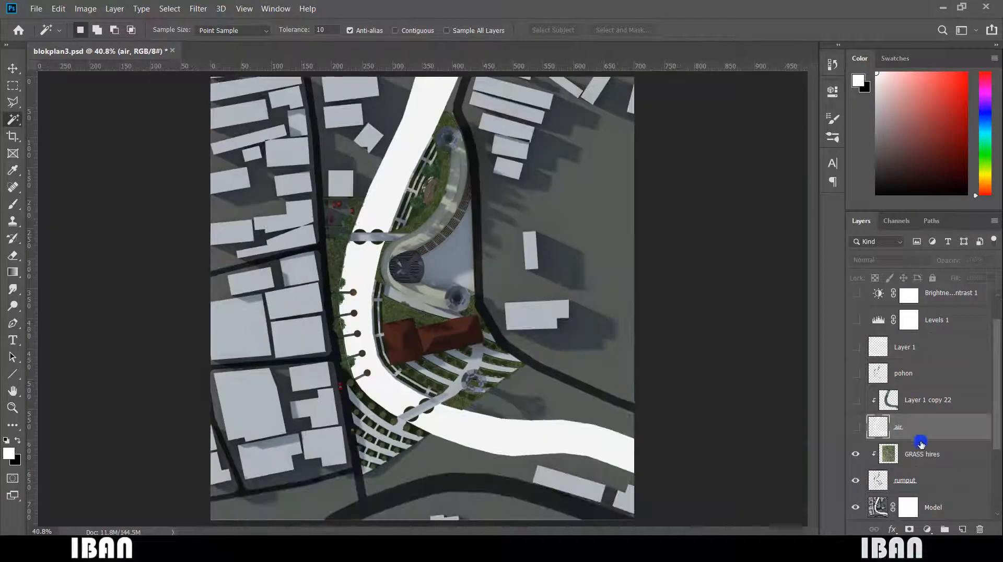
pyautogui.scroll(-3, 968, 483)
pyautogui.click(959, 483)
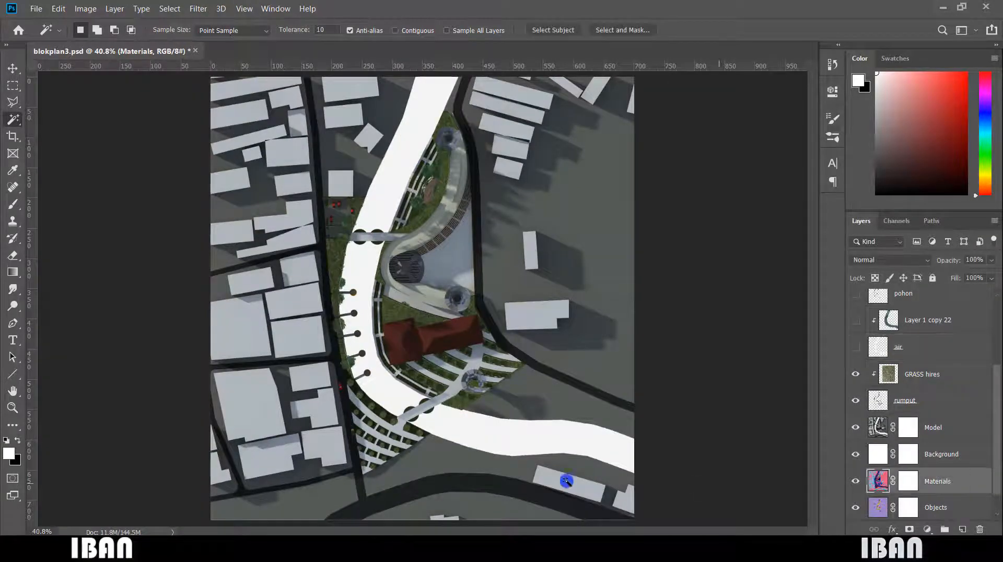
pyautogui.scroll(5, 479, 444)
pyautogui.scroll(-4, 481, 440)
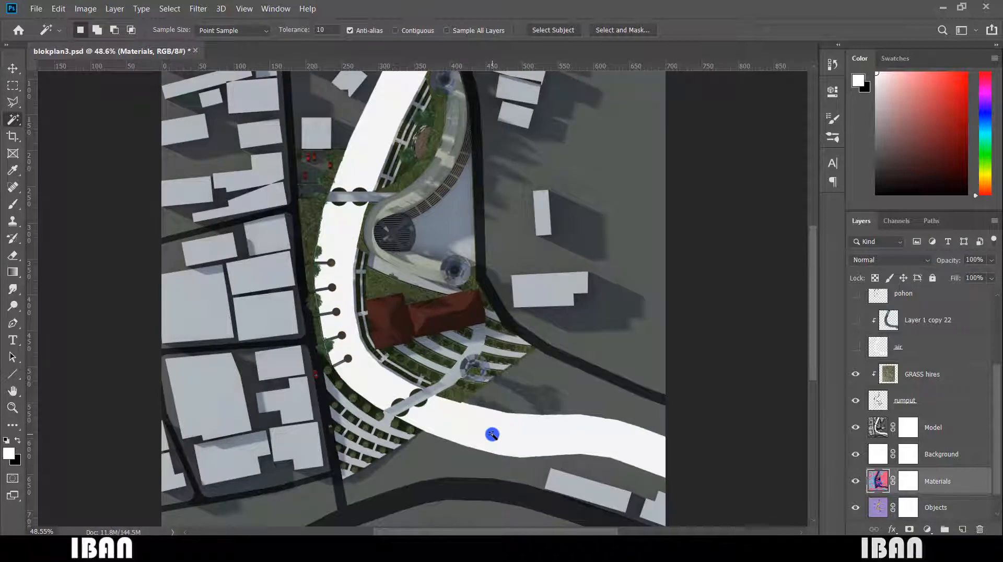
pyautogui.click(492, 434)
pyautogui.scroll(-2, 494, 436)
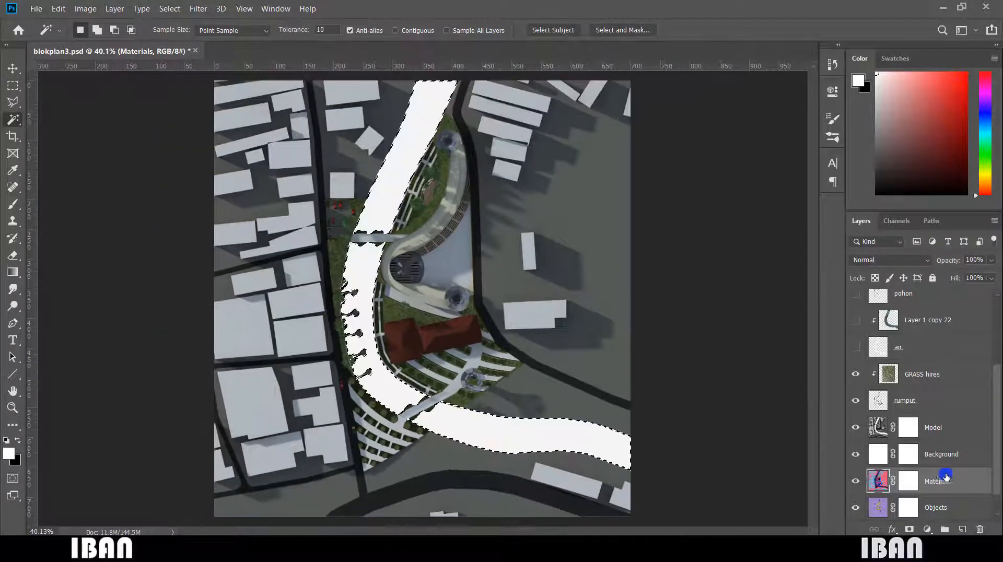
# Hide and show the GRASS hires and rumput layers to compare the plan with and without the grass, keeping the river selected
pyautogui.click(855, 374)
pyautogui.click(855, 402)
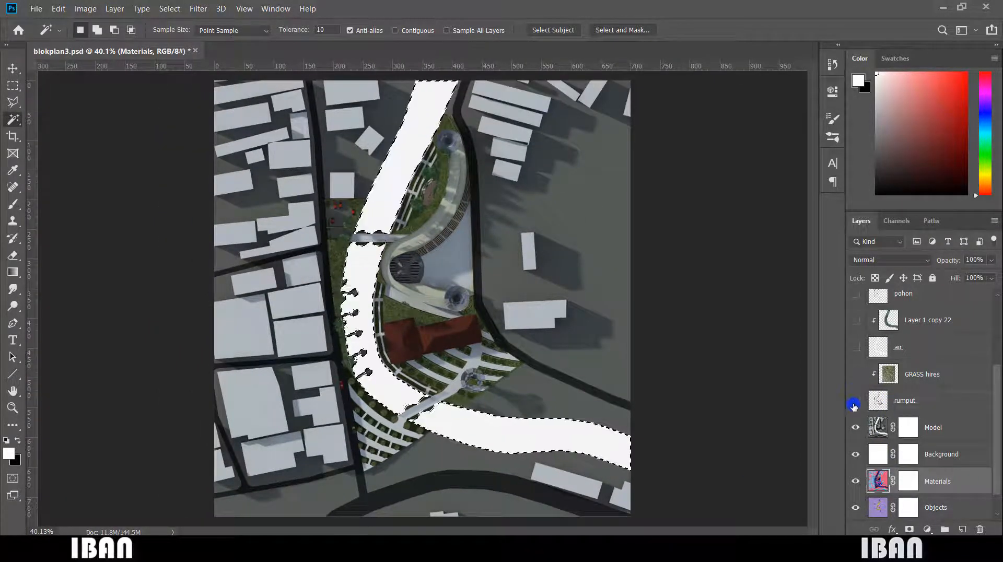
pyautogui.click(855, 374)
pyautogui.click(855, 400)
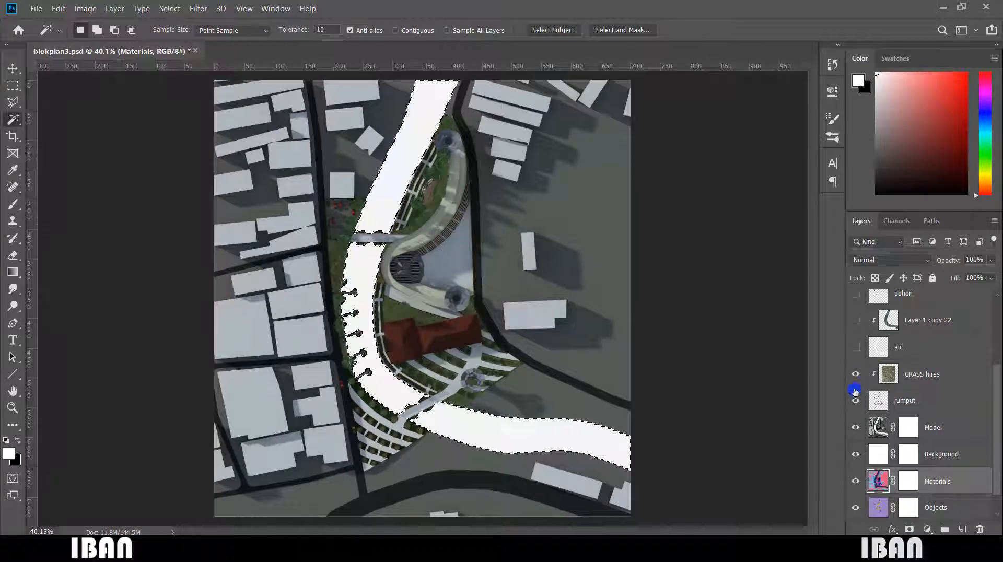
pyautogui.scroll(-2, 533, 445)
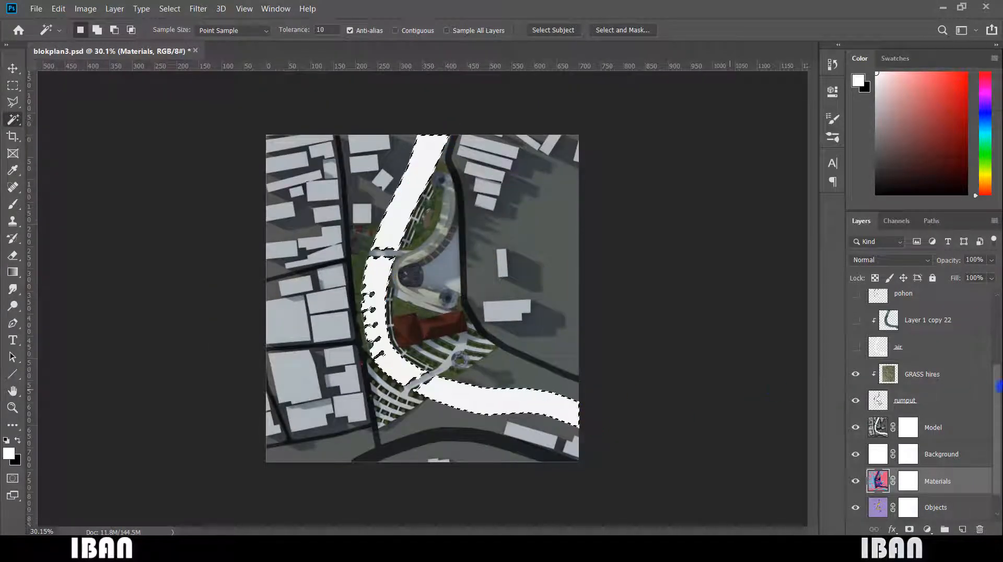
pyautogui.scroll(3, 939, 441)
pyautogui.scroll(-4, 939, 442)
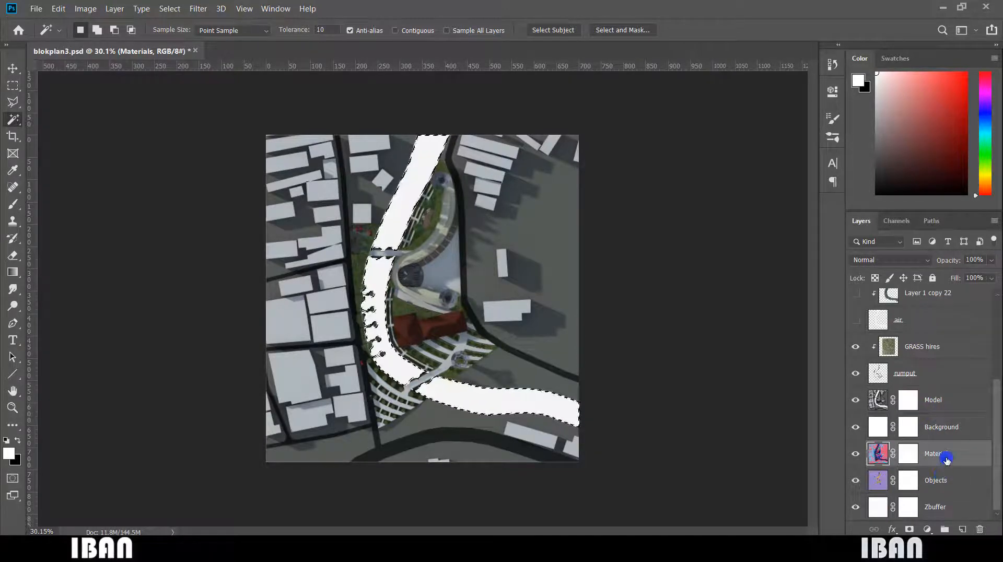
pyautogui.scroll(3, 456, 399)
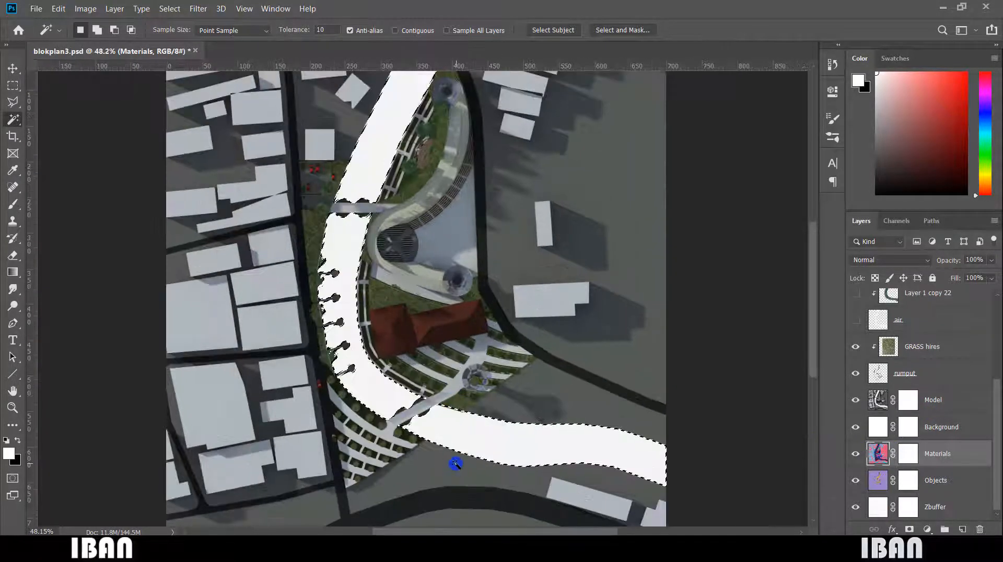
pyautogui.scroll(-2, 454, 463)
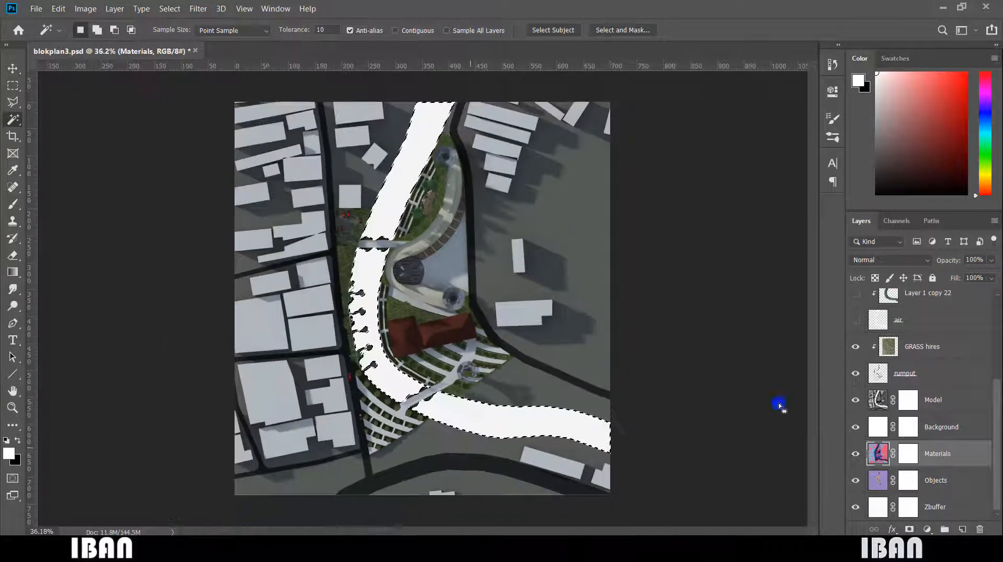
# Copy the selected river area from the Model layer to a new layer, try filling it with white, and delete that layer
pyautogui.click(953, 402)
pyautogui.scroll(2, 955, 403)
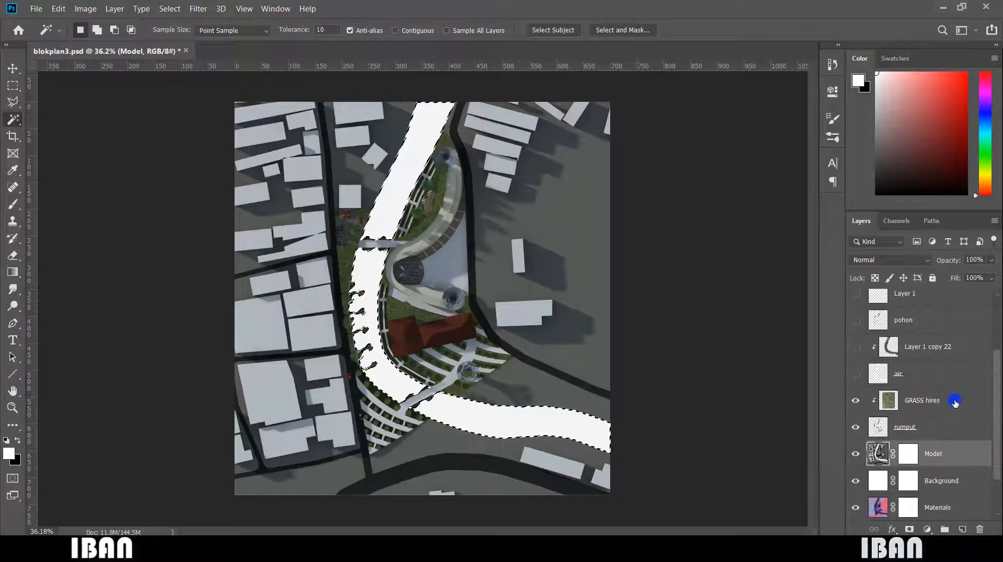
pyautogui.hotkey('ctrl', 'j')
pyautogui.keyDown('ctrl'); pyautogui.click(881, 454); pyautogui.keyUp('ctrl')
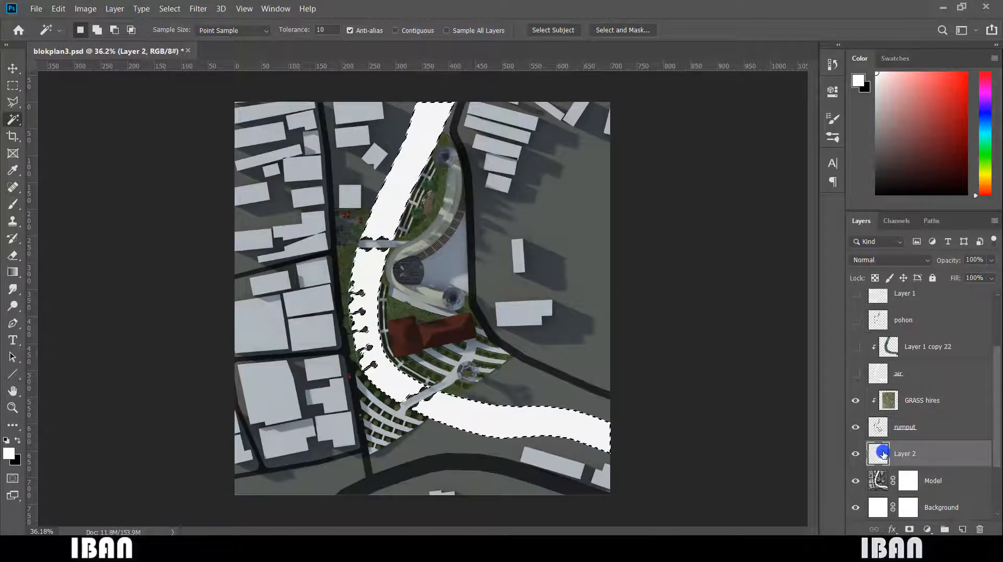
pyautogui.hotkey('alt', 'Delete')
pyautogui.hotkey('ctrl', 'd')
pyautogui.press('Delete')
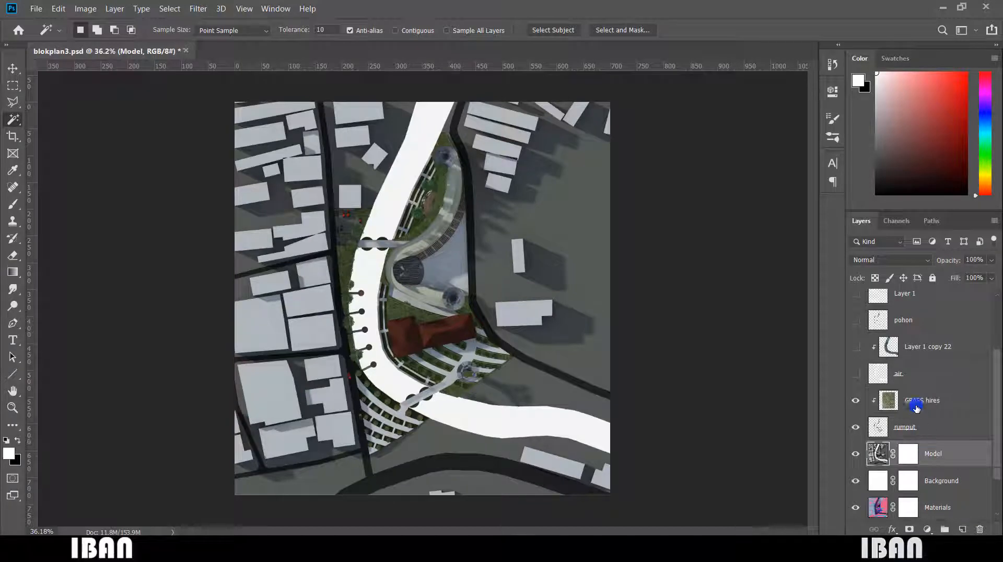
# Show the air layer, load its outline as a selection to check the river shape, and deselect it
pyautogui.click(867, 375)
pyautogui.click(856, 374)
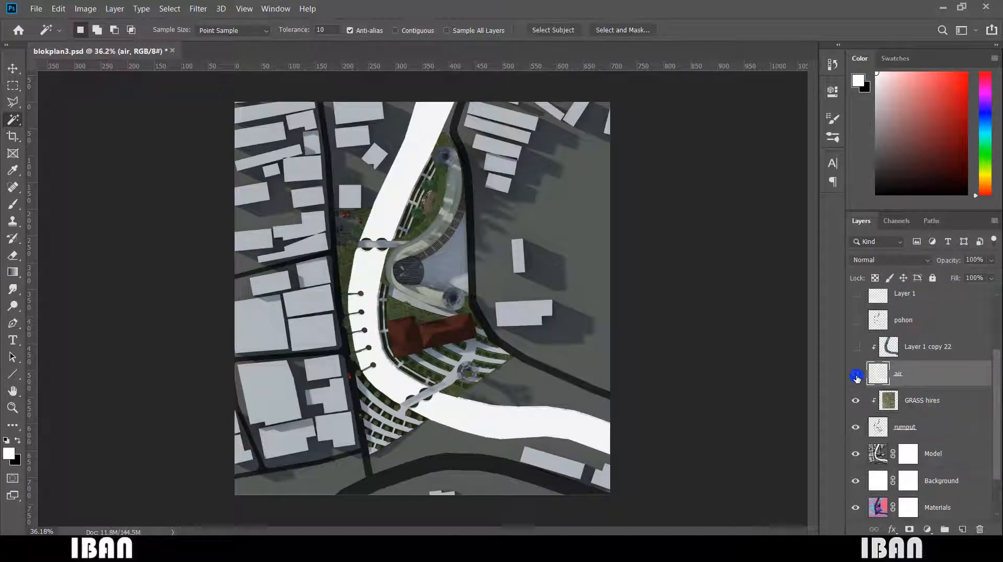
pyautogui.click(856, 374)
pyautogui.click(855, 374)
pyautogui.keyDown('ctrl'); pyautogui.click(882, 376); pyautogui.keyUp('ctrl')
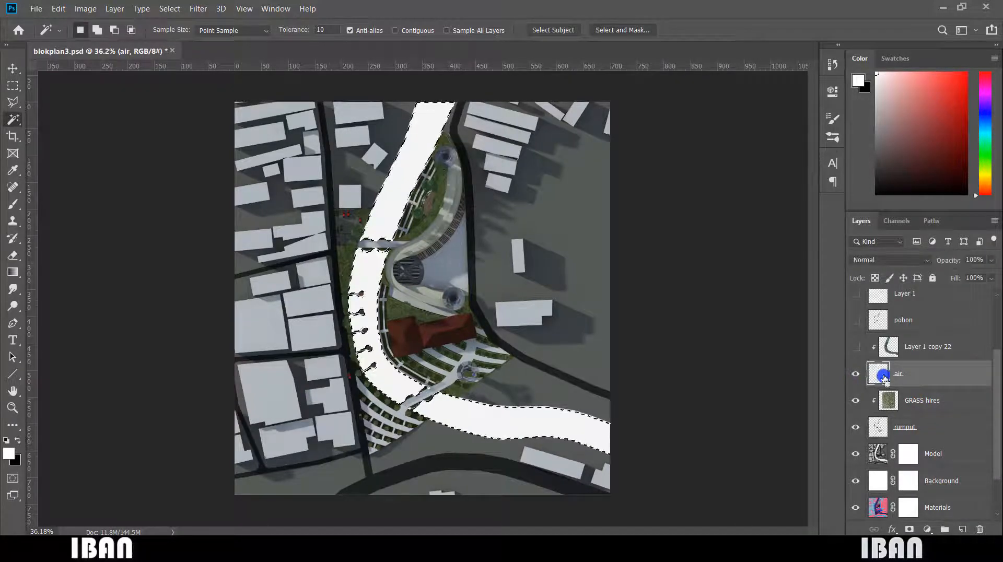
pyautogui.scroll(4, 465, 414)
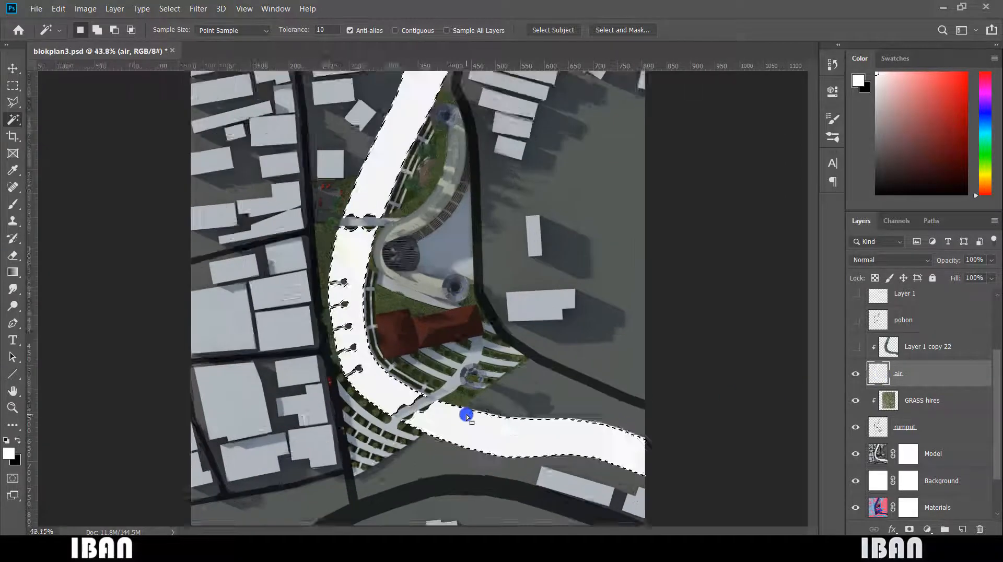
pyautogui.scroll(-2, 478, 434)
pyautogui.hotkey('ctrl', 'd')
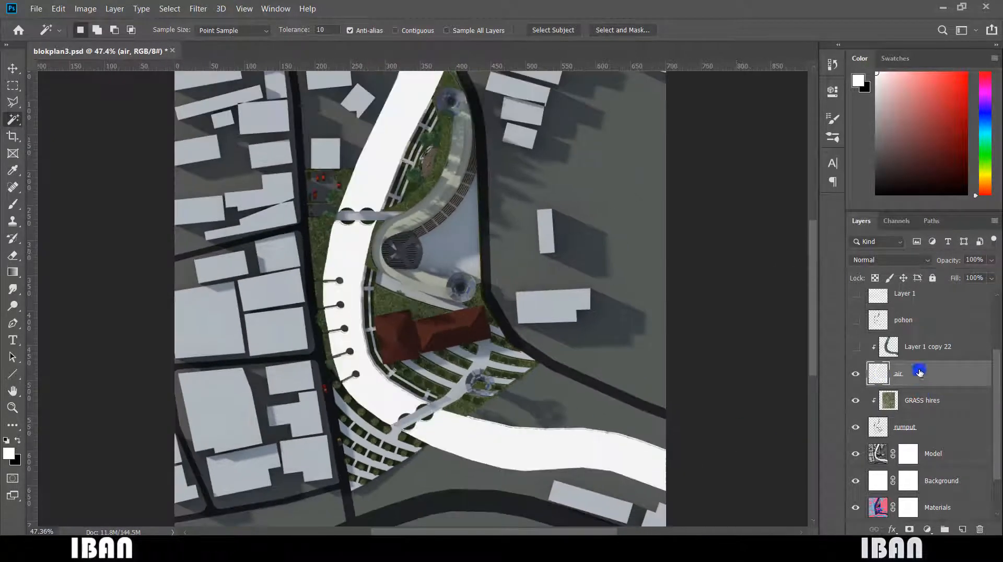
# Release the Layer 1 copy 22 water texture from its clipping mask and show it, toggling its visibility over the river to compare
pyautogui.keyDown('alt'); pyautogui.click(939, 357); pyautogui.keyUp('alt')
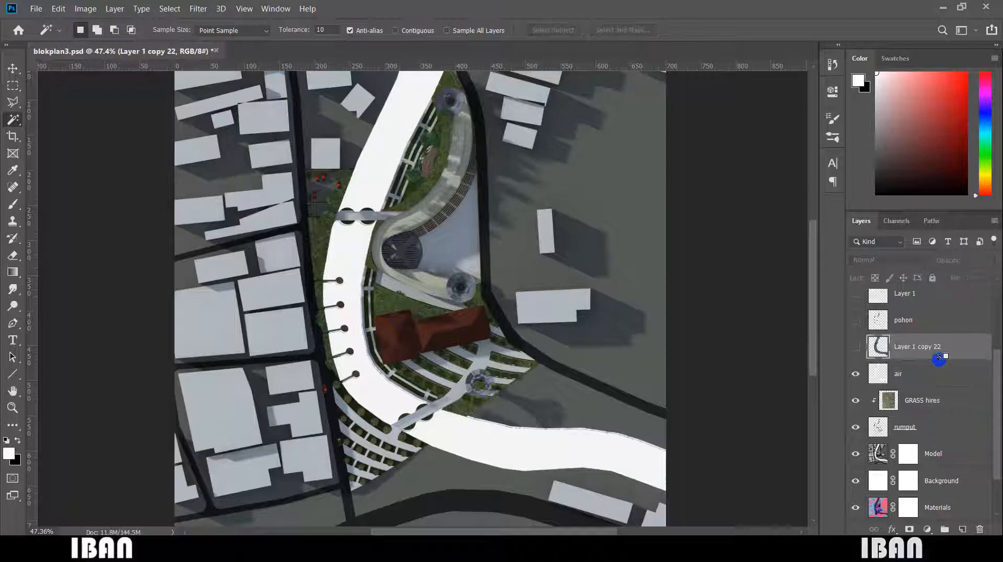
pyautogui.click(855, 347)
pyautogui.click(859, 347)
pyautogui.click(859, 347)
pyautogui.scroll(-5, 553, 405)
pyautogui.scroll(3, 408, 283)
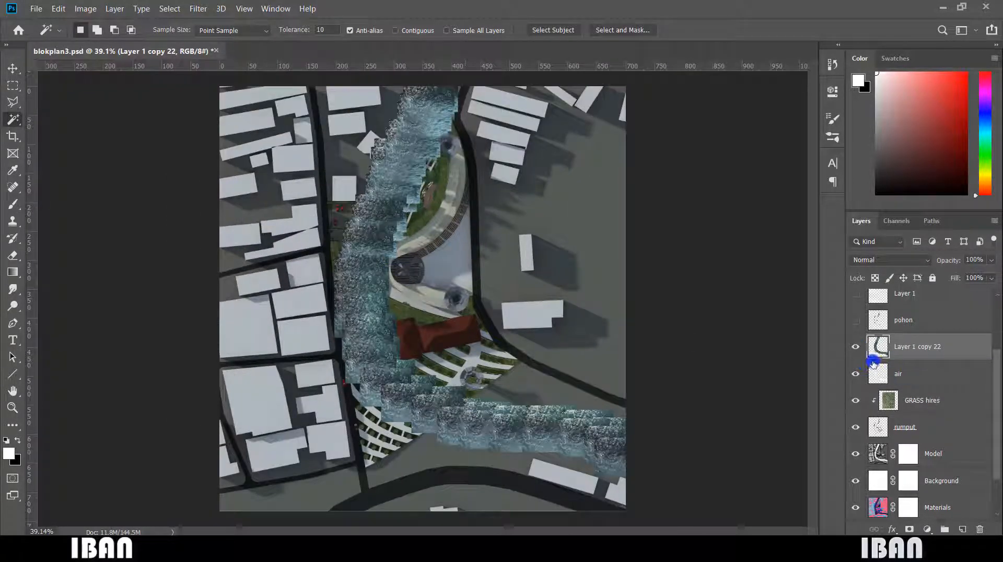
pyautogui.click(855, 350)
pyautogui.click(855, 351)
pyautogui.click(855, 350)
pyautogui.click(855, 350)
pyautogui.scroll(2, 486, 423)
# Try moving the Layer 1 copy 22 water texture with the Move tool and undo the move
pyautogui.press('v')
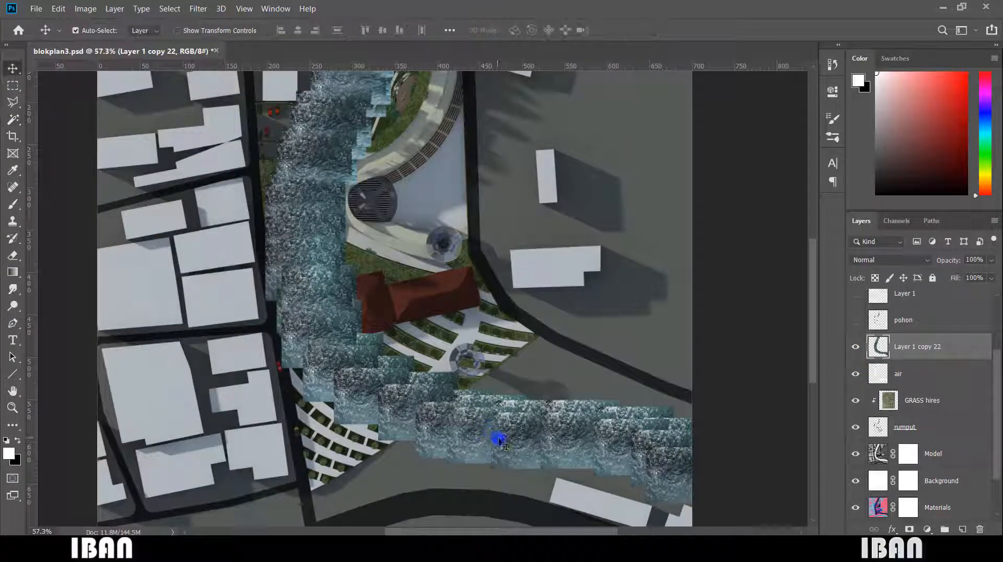
pyautogui.moveTo(515, 448); pyautogui.dragTo(457, 389)
pyautogui.hotkey('ctrl', 'z')
pyautogui.scroll(4, 668, 468)
pyautogui.moveTo(541, 386)
pyautogui.mouseDown()
pyautogui.moveTo(661, 470)
pyautogui.moveTo(533, 414)
pyautogui.mouseUp()
pyautogui.scroll(-6, 604, 421)
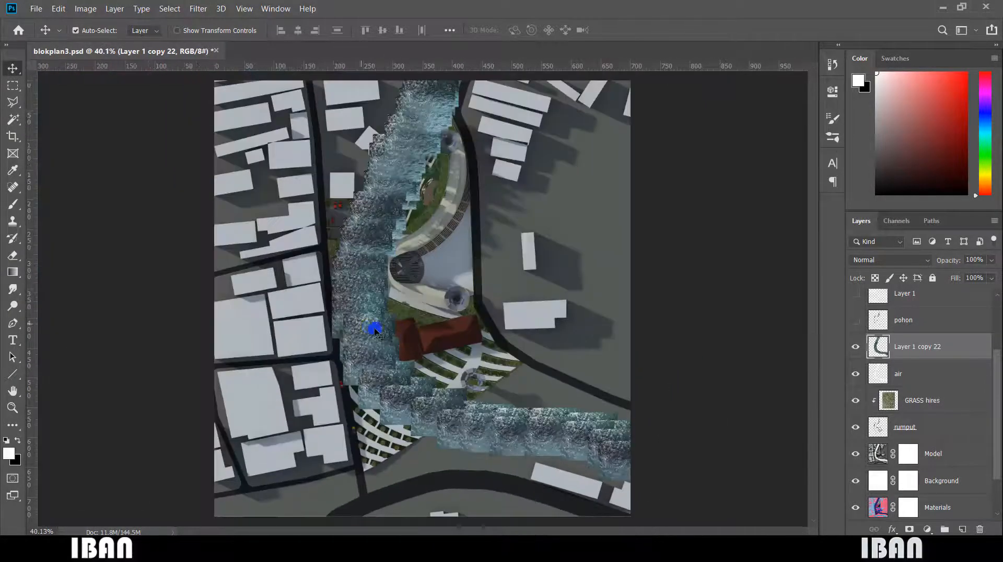
pyautogui.scroll(-2, 392, 184)
pyautogui.scroll(3, 439, 130)
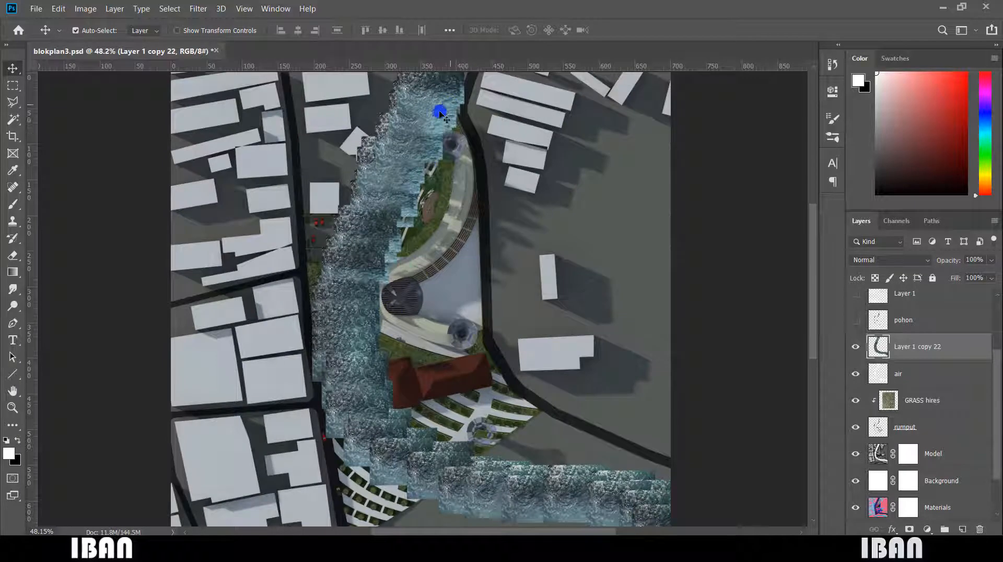
# Clip the Layer 1 copy 22 water texture to the air layer, and review each texture layer together with its base layer
pyautogui.keyDown('alt'); pyautogui.click(930, 358); pyautogui.keyUp('alt')
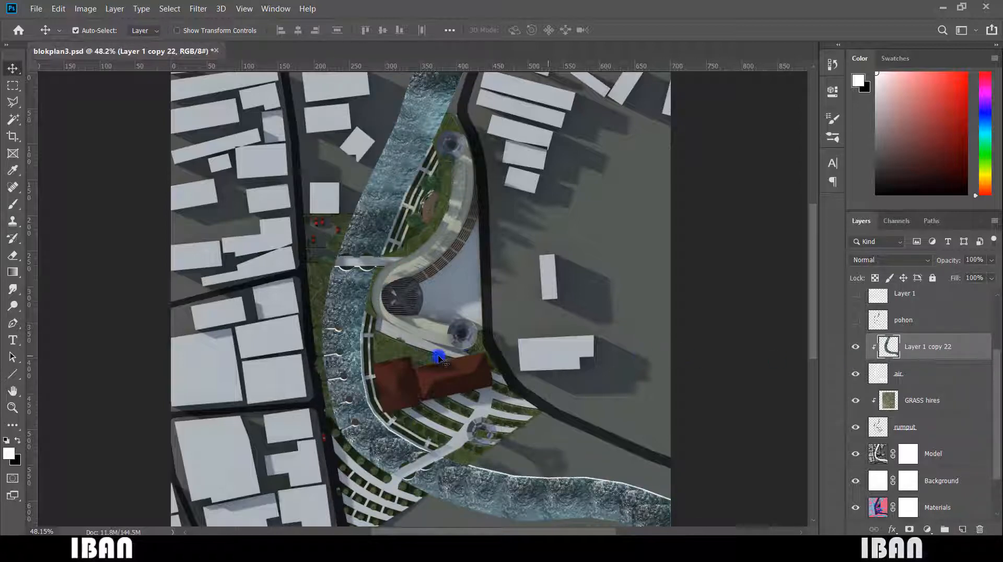
pyautogui.scroll(-3, 437, 349)
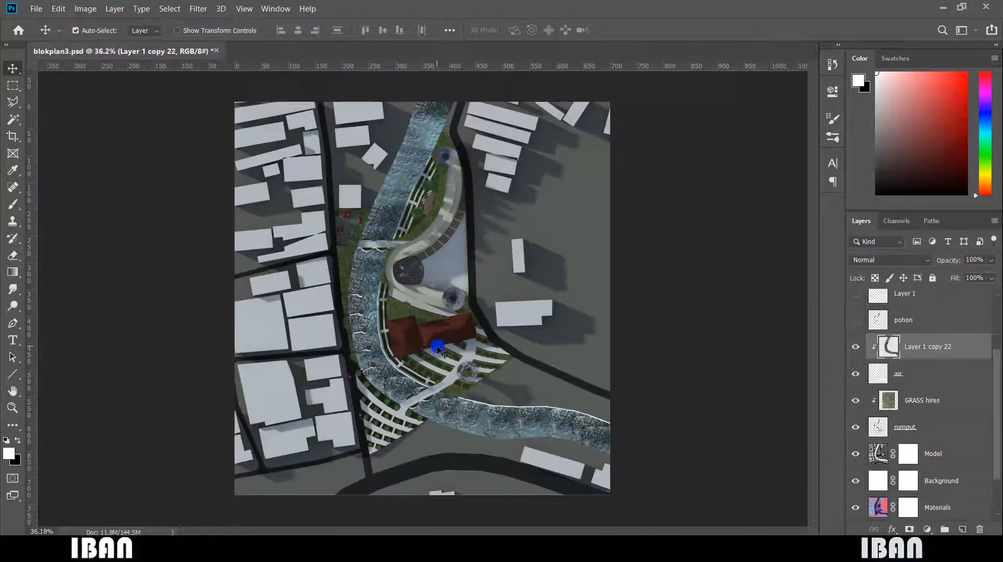
pyautogui.click(886, 373)
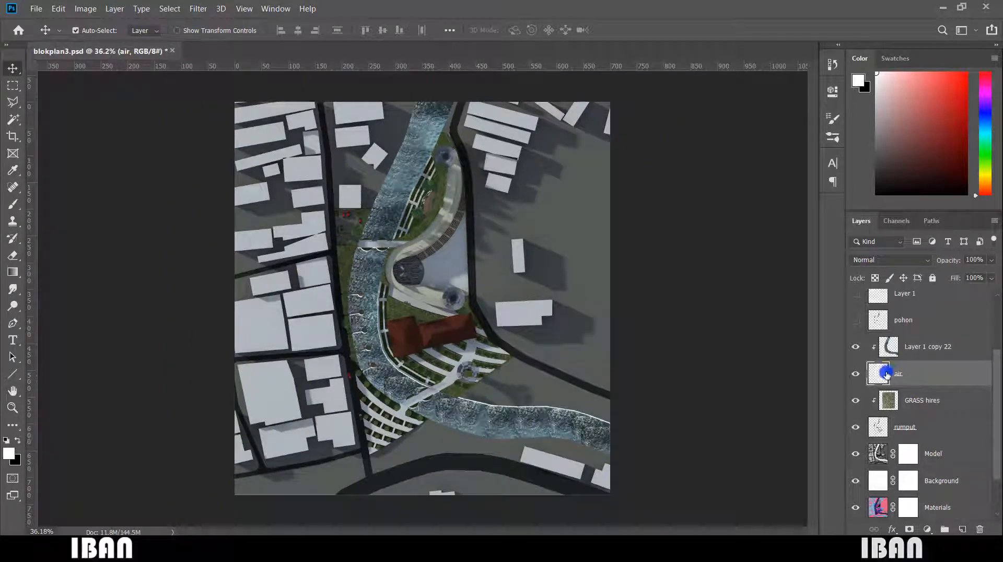
pyautogui.click(941, 347)
pyautogui.click(940, 373)
pyautogui.click(939, 401)
pyautogui.click(940, 433)
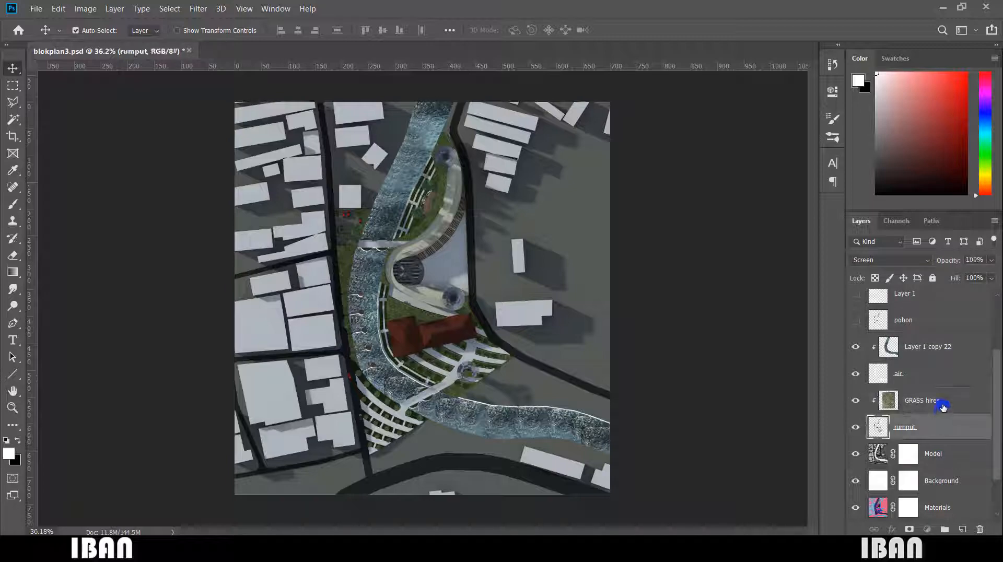
pyautogui.click(942, 406)
pyautogui.click(940, 371)
# Show the pohon tree layer, toggling it and the Layer 1 clouds to compare, and inspect the trees on the plan
pyautogui.scroll(3, 940, 369)
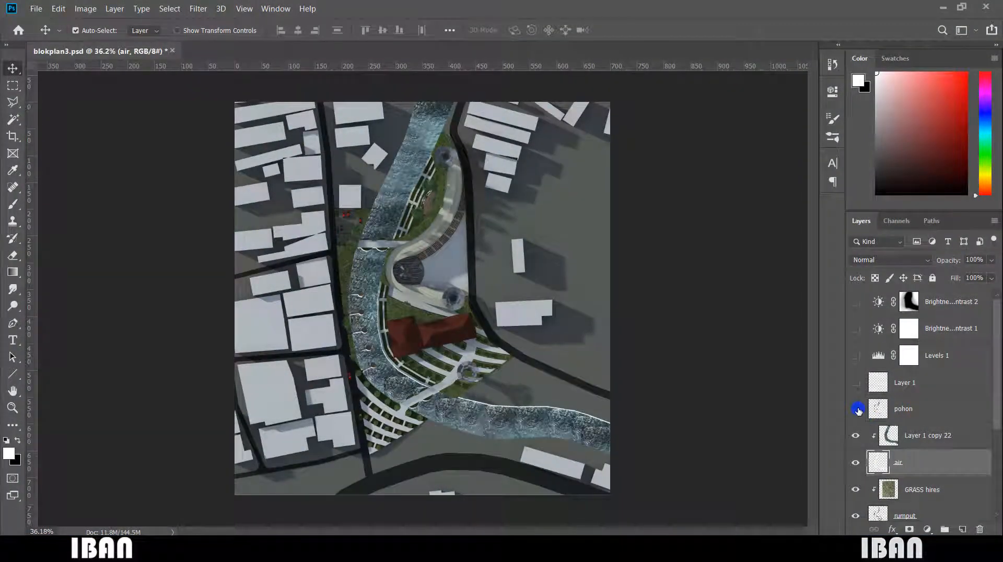
pyautogui.click(854, 412)
pyautogui.click(855, 386)
pyautogui.click(856, 385)
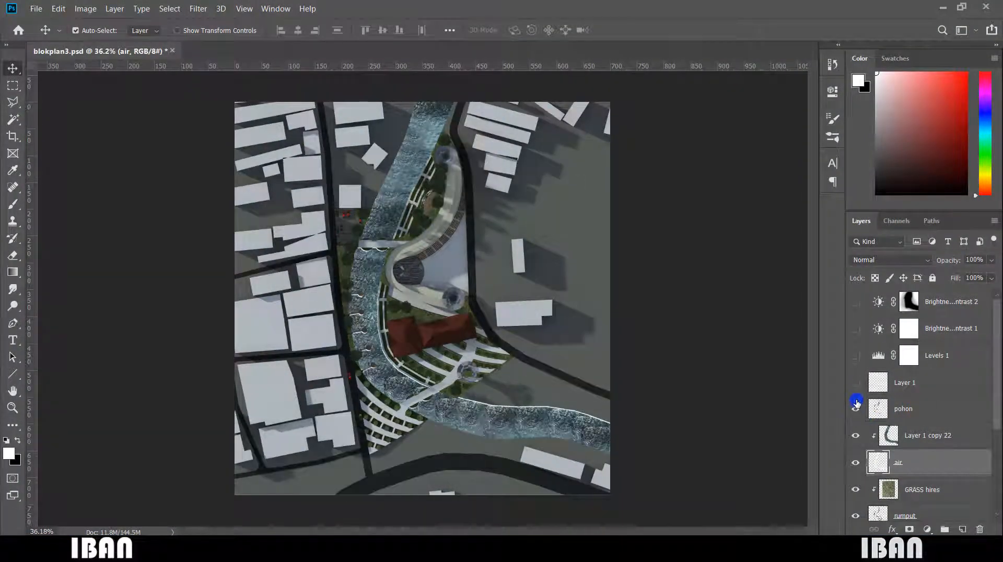
pyautogui.click(858, 408)
pyautogui.click(856, 384)
pyautogui.click(857, 409)
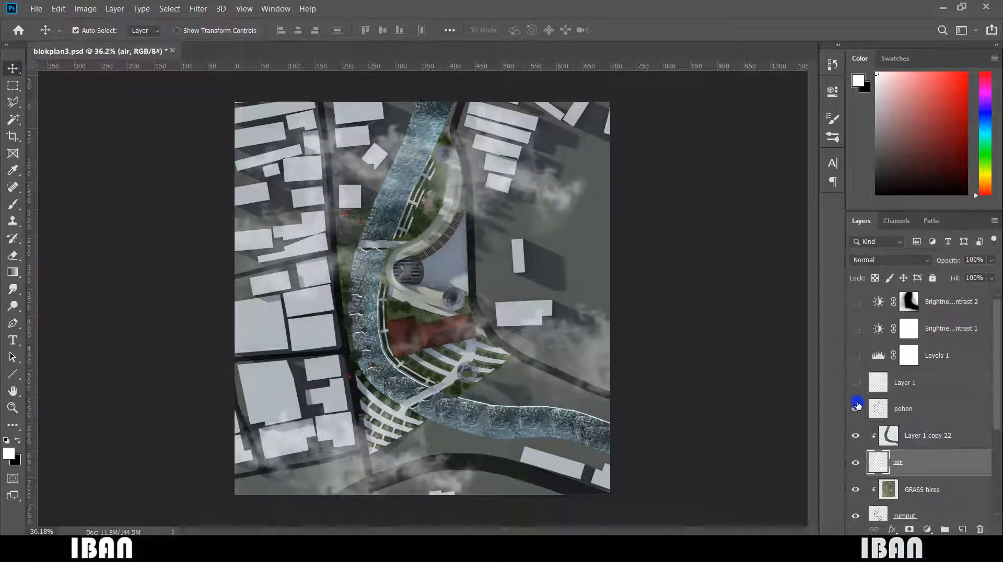
pyautogui.click(857, 383)
pyautogui.click(858, 408)
pyautogui.click(855, 410)
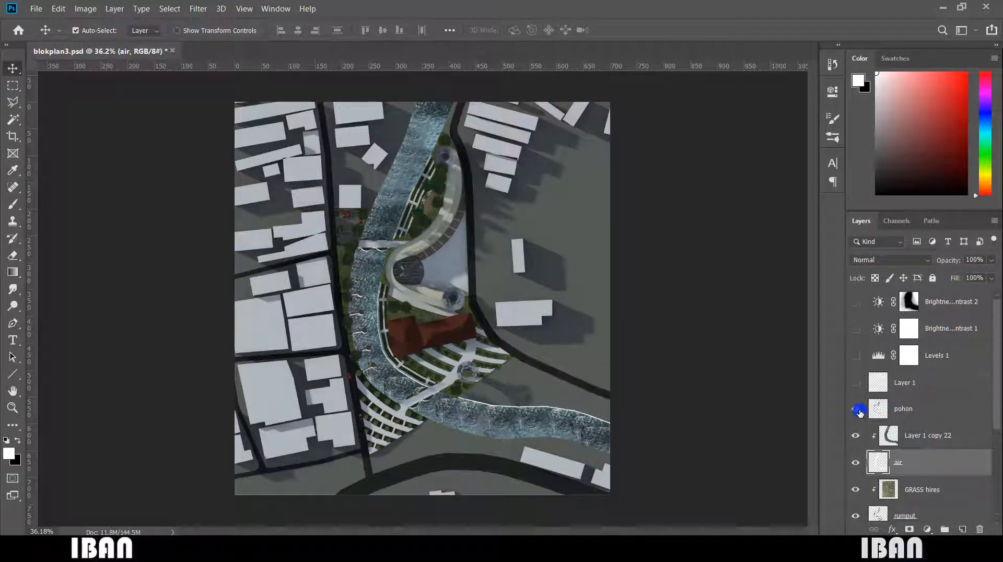
pyautogui.scroll(5, 395, 297)
pyautogui.scroll(-5, 393, 296)
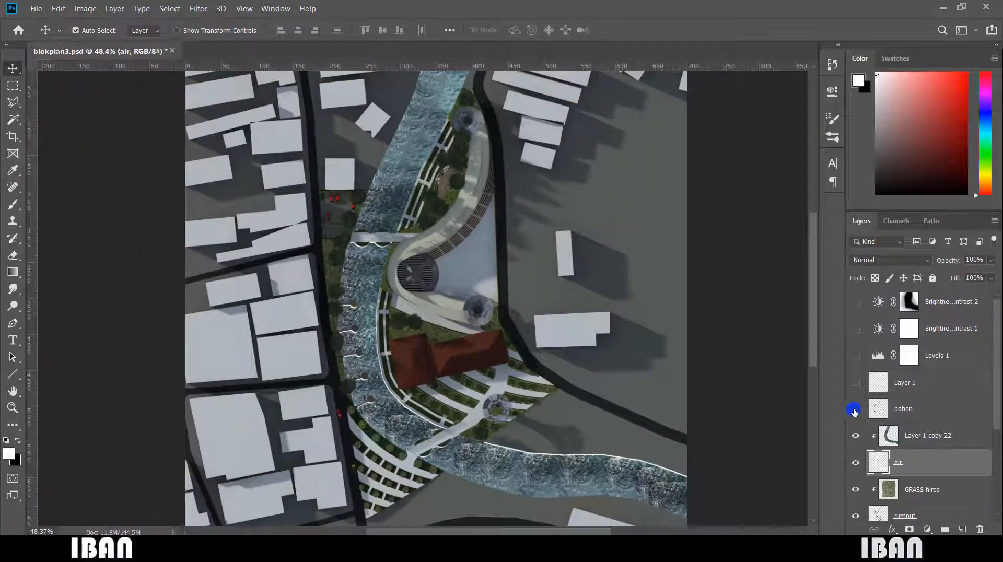
# Hide and show the pohon trees once more and turn on the Layer 1 clouds over the plan
pyautogui.click(854, 410)
pyautogui.click(854, 410)
pyautogui.click(858, 384)
pyautogui.click(858, 384)
pyautogui.click(858, 384)
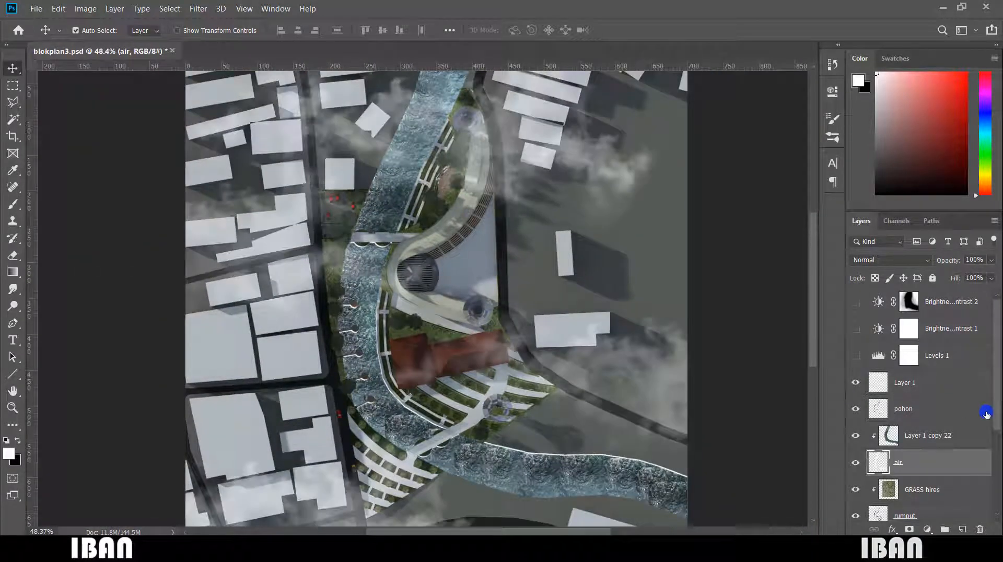
# Select the Levels 1 adjustment layer and look through the available adjustment layer types without adding one
pyautogui.scroll(-3, 944, 409)
pyautogui.scroll(3, 942, 408)
pyautogui.click(944, 360)
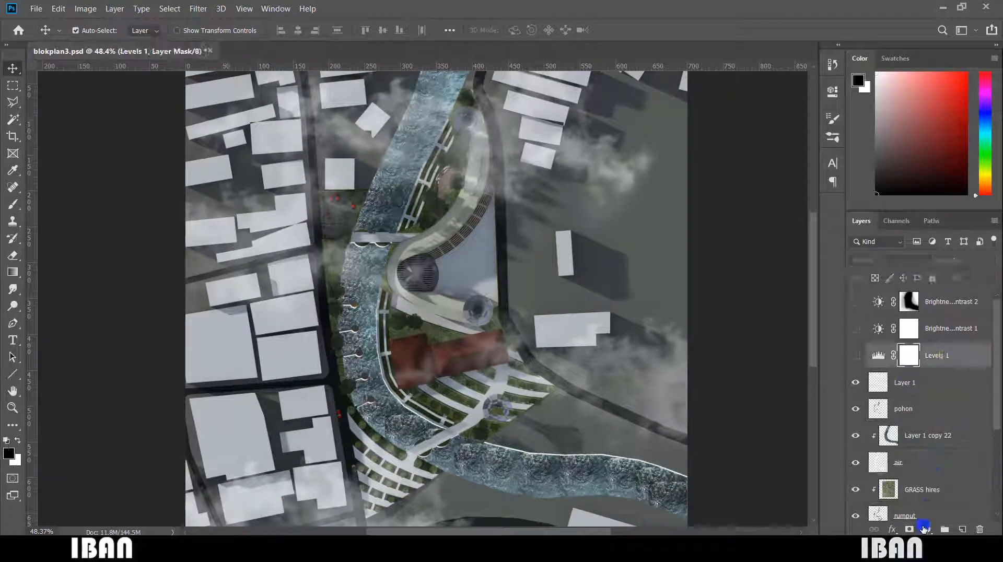
pyautogui.click(926, 530)
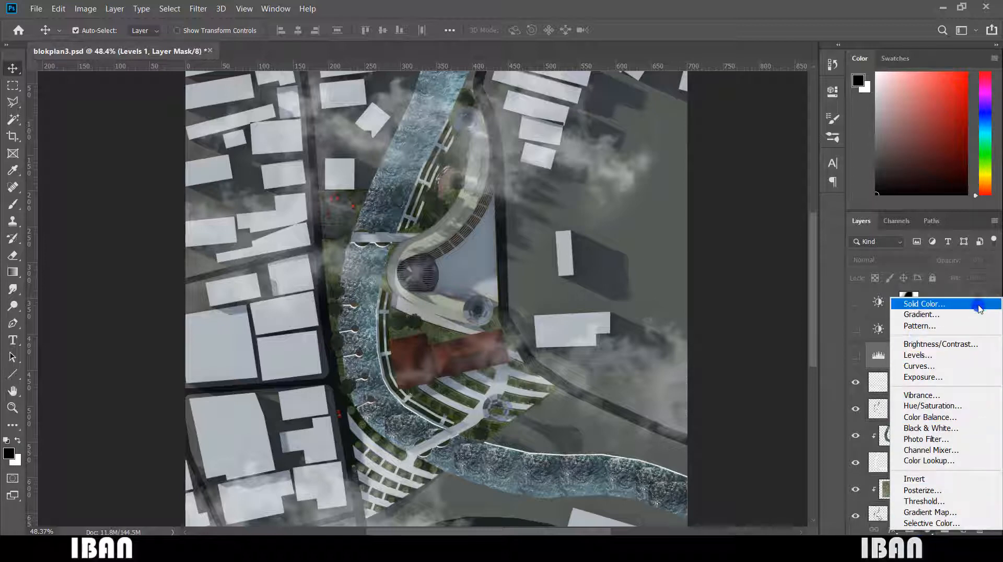
pyautogui.click(864, 9)
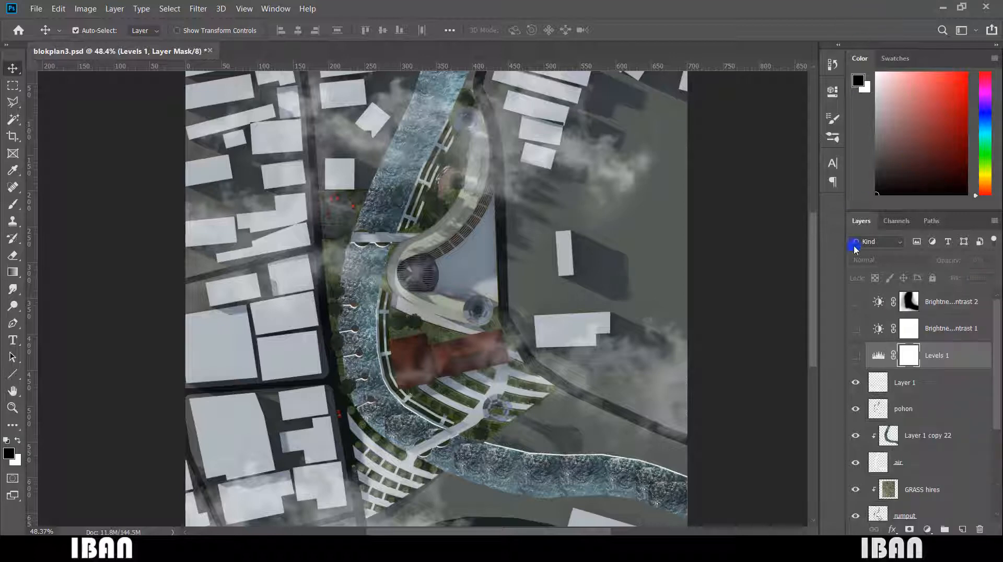
# Show Levels 1, Brightness/Contrast 1 and Brightness/Contrast 2, examine their masks, and hide all three again
pyautogui.click(856, 356)
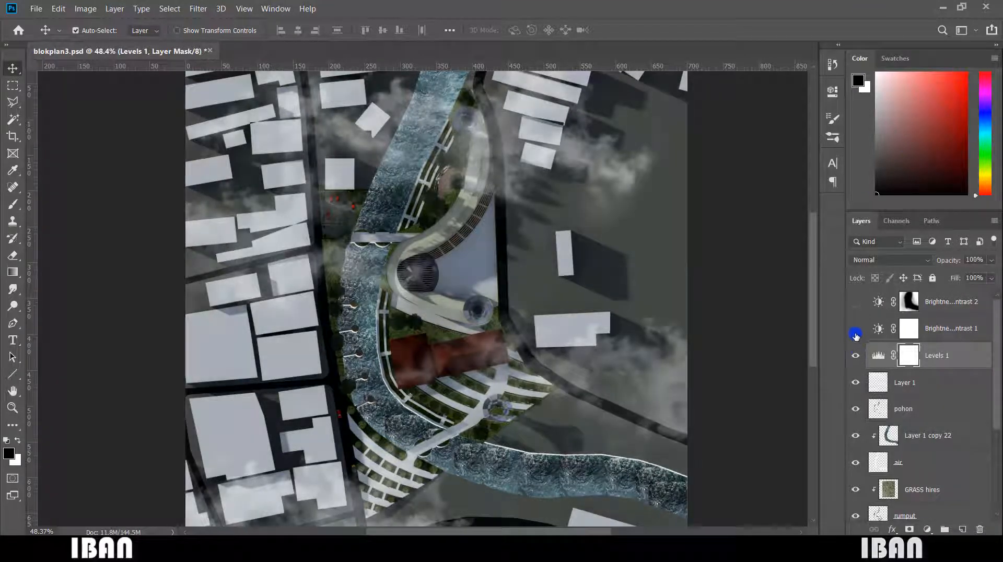
pyautogui.click(855, 330)
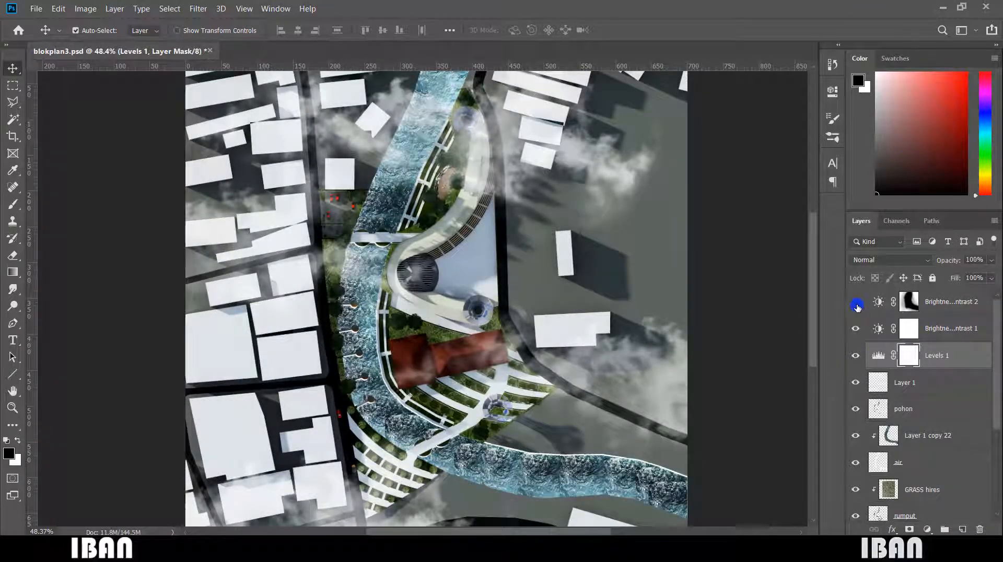
pyautogui.click(857, 306)
pyautogui.click(909, 302)
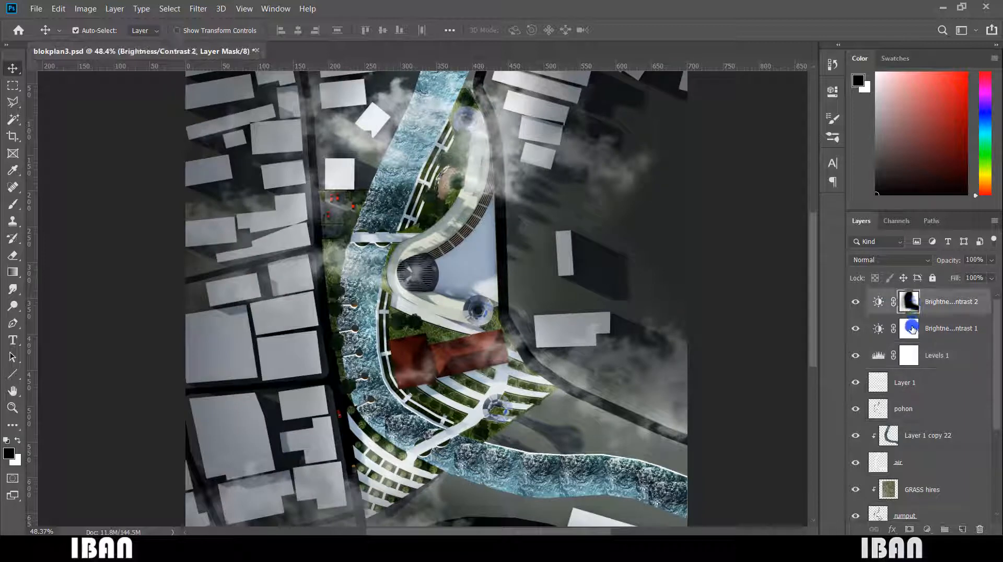
pyautogui.click(909, 355)
pyautogui.click(910, 330)
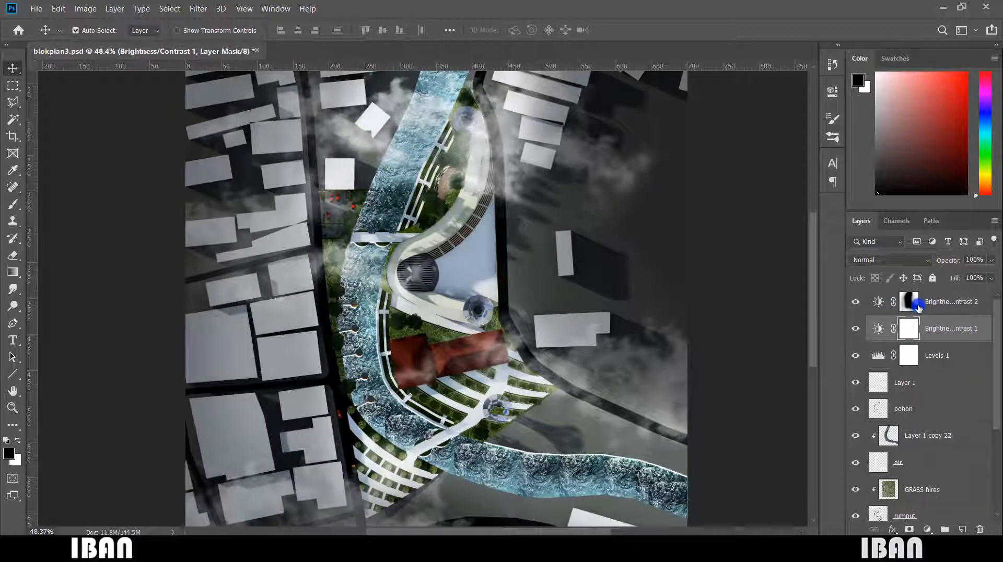
pyautogui.click(918, 308)
pyautogui.moveTo(855, 301); pyautogui.dragTo(855, 354)
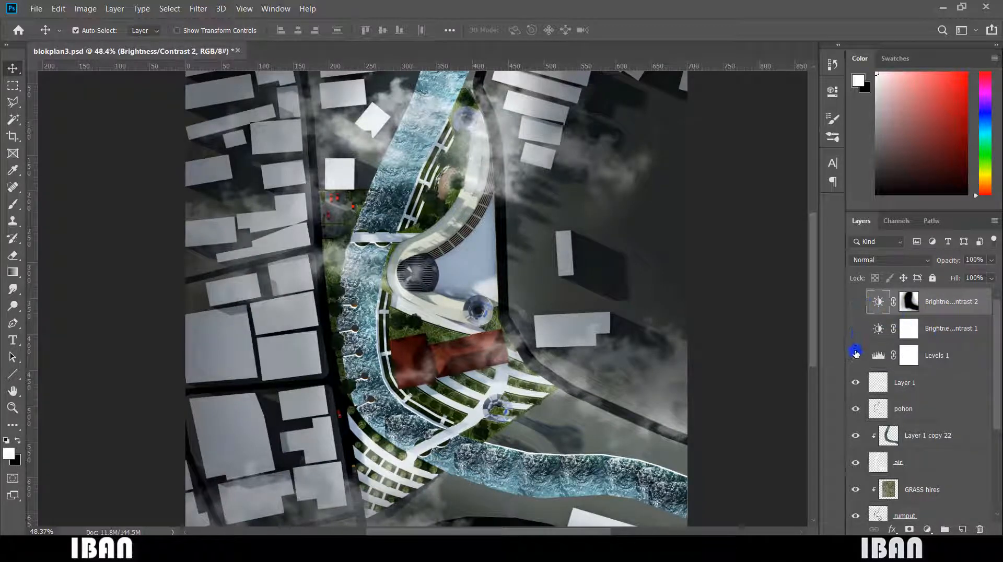
# Add a Brightness/Contrast adjustment layer above Layer 1 and set its brightness to -96
pyautogui.click(916, 379)
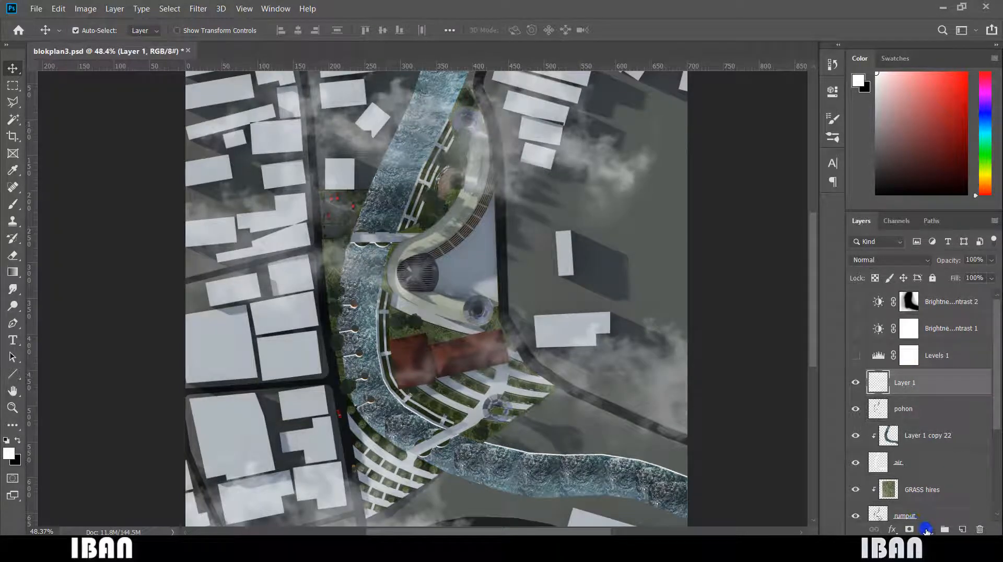
pyautogui.click(926, 530)
pyautogui.click(924, 340)
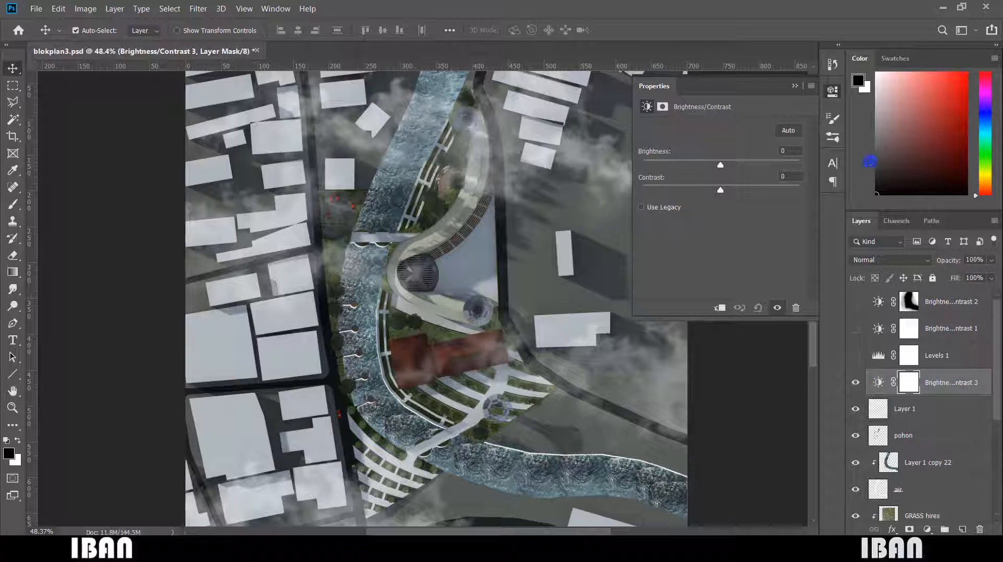
pyautogui.moveTo(719, 164); pyautogui.dragTo(674, 167)
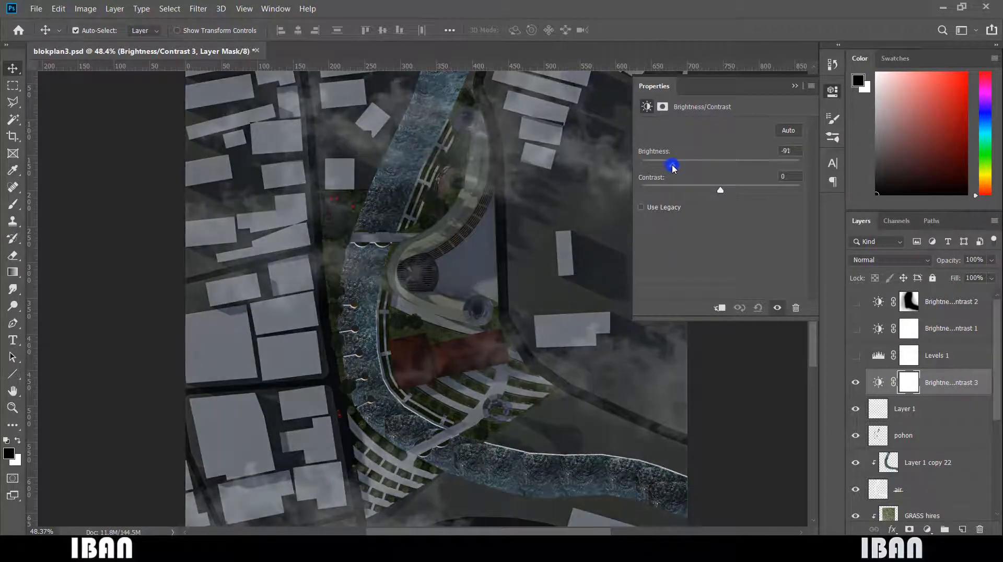
pyautogui.click(795, 87)
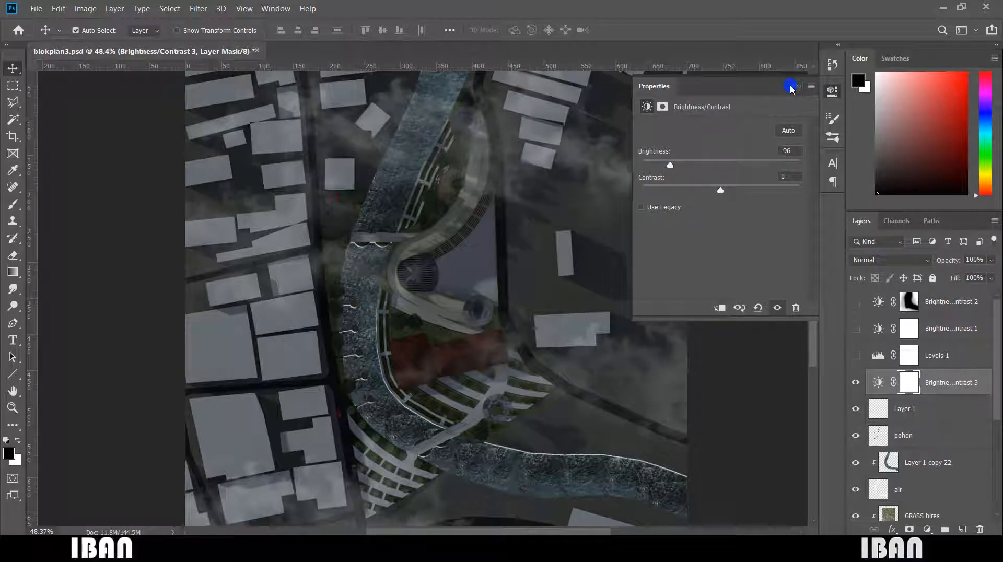
pyautogui.click(791, 87)
# Paint the river and park area black on the Brightness/Contrast 3 mask with the Brush at 100% opacity
pyautogui.scroll(-3, 605, 270)
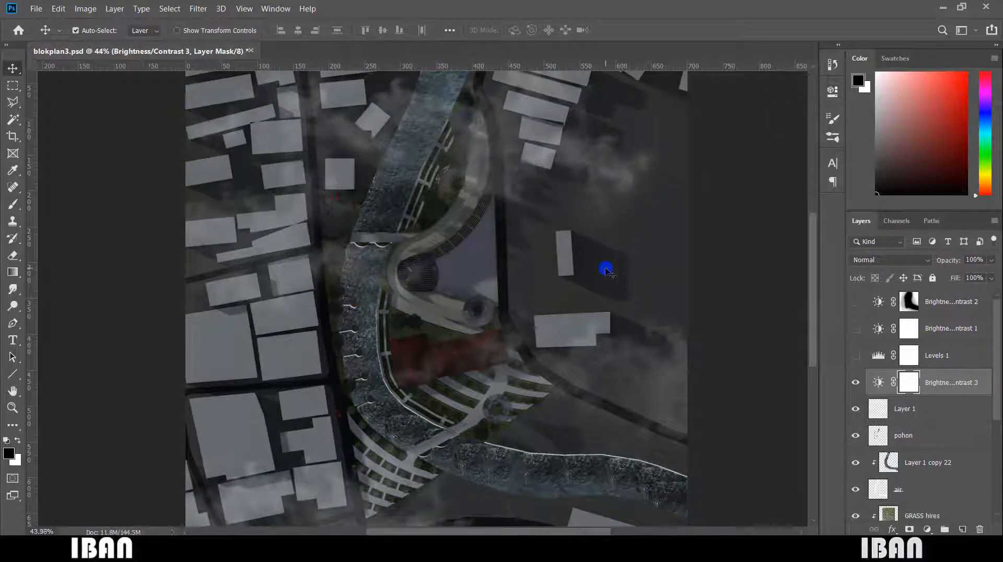
pyautogui.scroll(2, 601, 276)
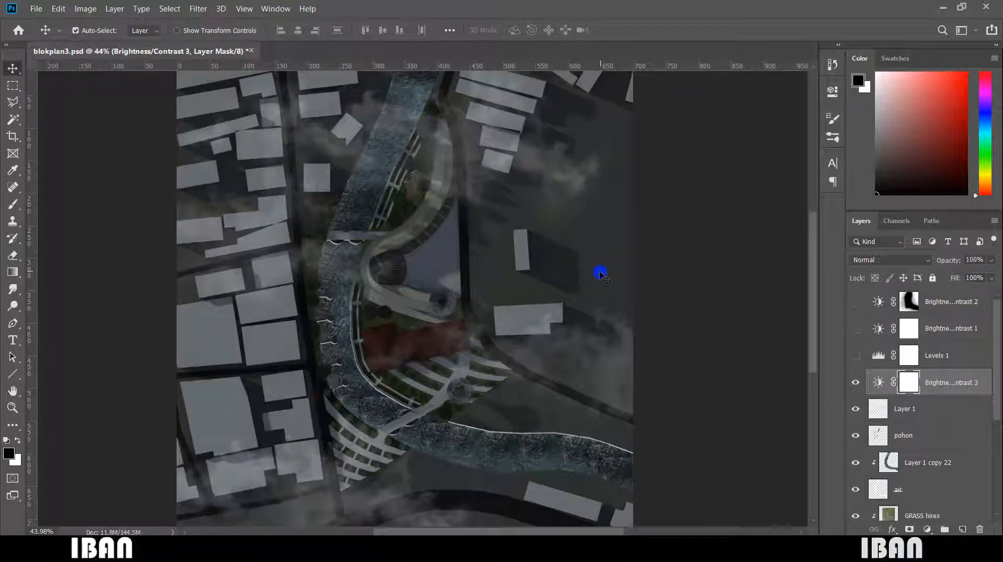
pyautogui.scroll(-2, 601, 275)
pyautogui.scroll(2, 601, 276)
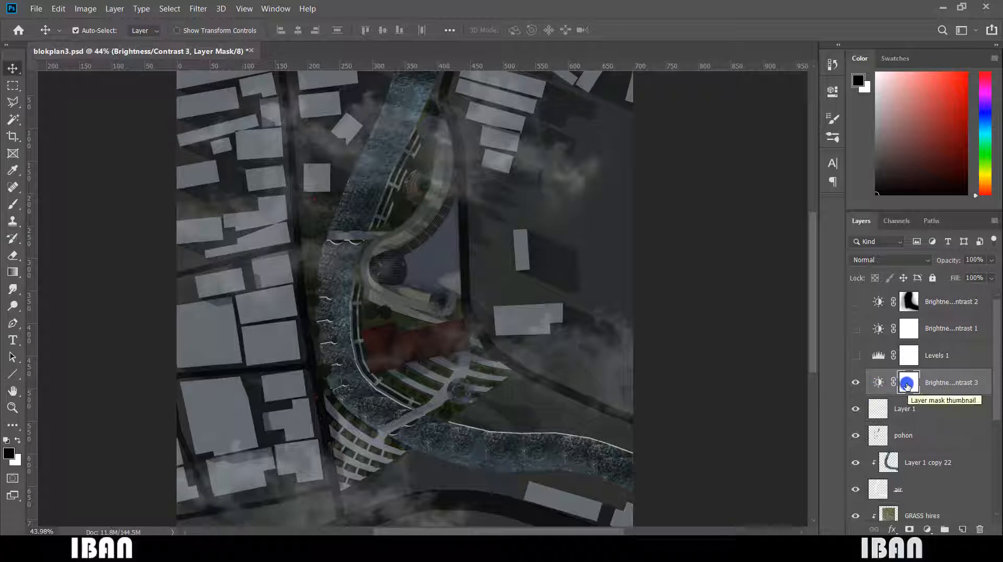
pyautogui.press('b')
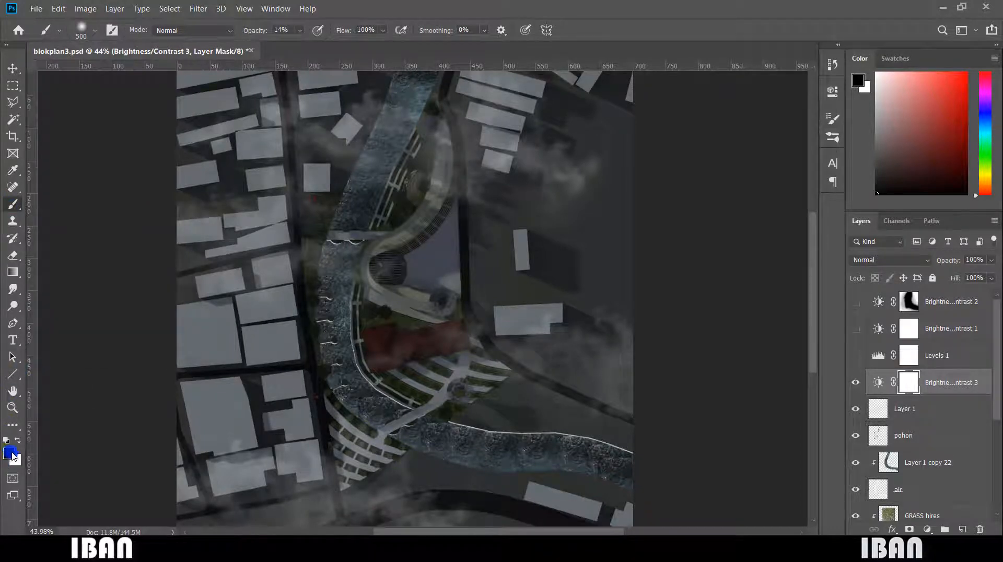
pyautogui.click(11, 454)
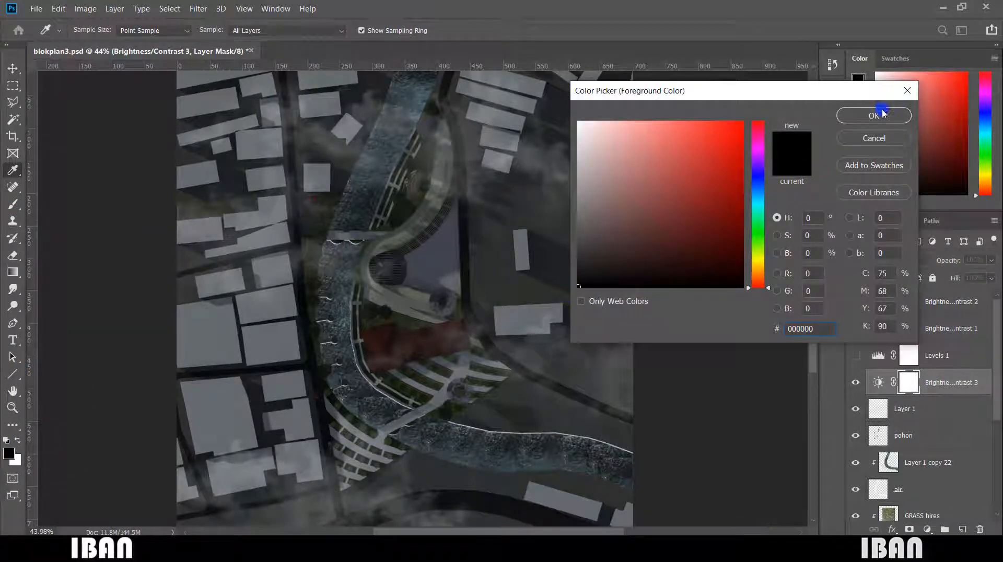
pyautogui.click(883, 114)
pyautogui.press('x')
pyautogui.press('x')
pyautogui.press('x')
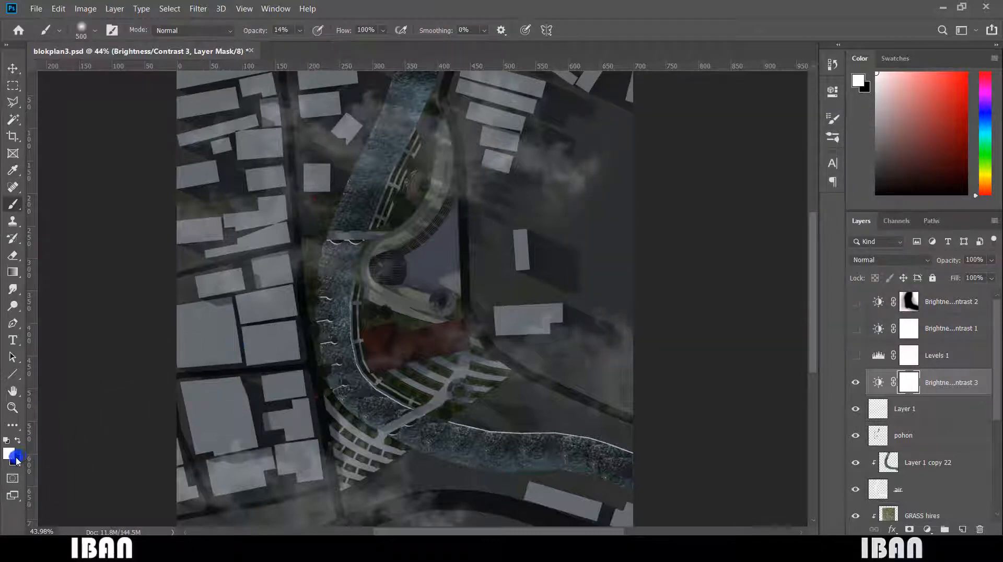
pyautogui.press('x')
pyautogui.press('x')
pyautogui.press('x')
pyautogui.press('x')
pyautogui.press('x')
pyautogui.press('x')
pyautogui.press('x')
pyautogui.press('x')
pyautogui.press('x')
pyautogui.press('x')
pyautogui.press('x')
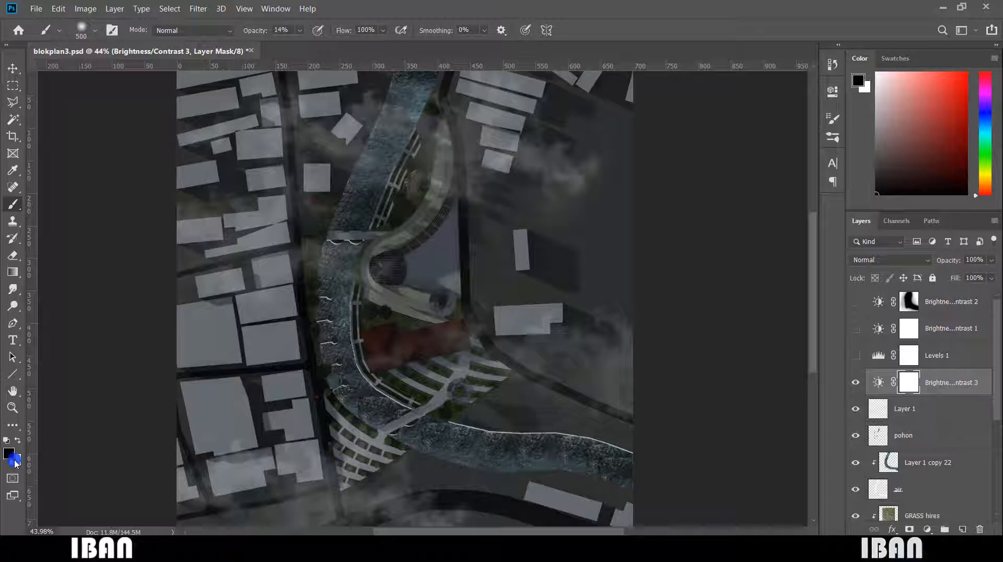
pyautogui.press('x')
pyautogui.press('x')
pyautogui.press('x')
pyautogui.press('x')
pyautogui.press('0')
pyautogui.moveTo(428, 89)
pyautogui.mouseDown()
pyautogui.moveTo(381, 202)
pyautogui.moveTo(369, 321)
pyautogui.moveTo(470, 426)
pyautogui.moveTo(578, 459)
pyautogui.moveTo(421, 418)
pyautogui.moveTo(410, 97)
pyautogui.mouseUp()
pyautogui.click(907, 383)
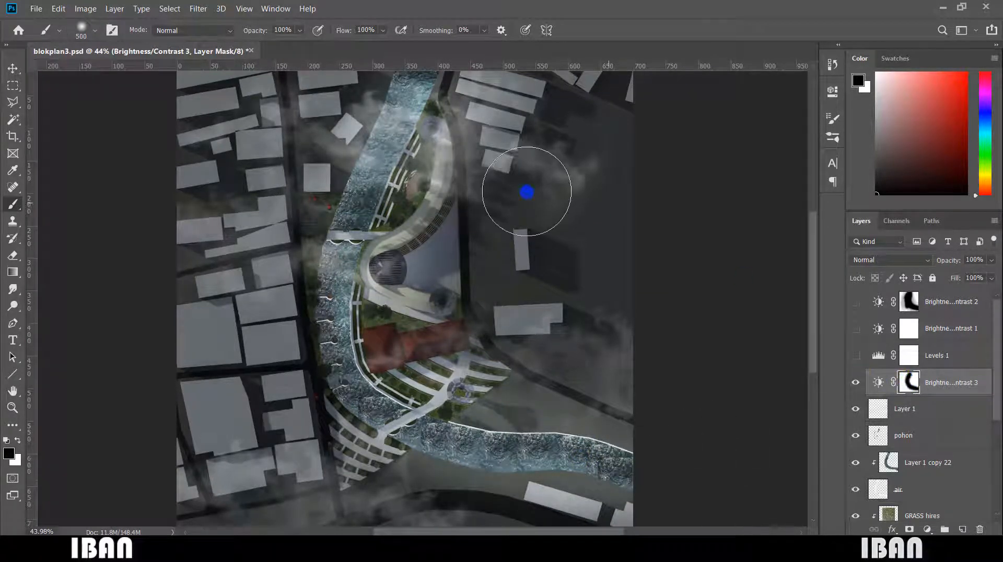
# Try extra black strokes across the surrounding buildings on the Brightness/Contrast 3 mask and undo them
pyautogui.moveTo(707, 179)
pyautogui.mouseDown()
pyautogui.moveTo(272, 273)
pyautogui.moveTo(120, 291)
pyautogui.mouseUp()
pyautogui.hotkey('ctrl', 'z')
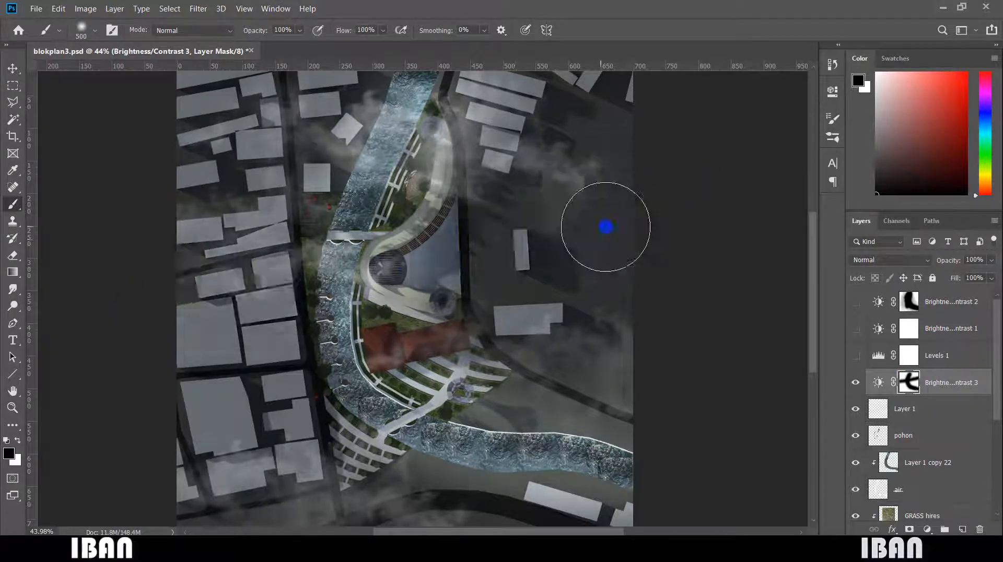
pyautogui.moveTo(604, 226); pyautogui.dragTo(58, 298)
pyautogui.moveTo(106, 133); pyautogui.dragTo(526, 423)
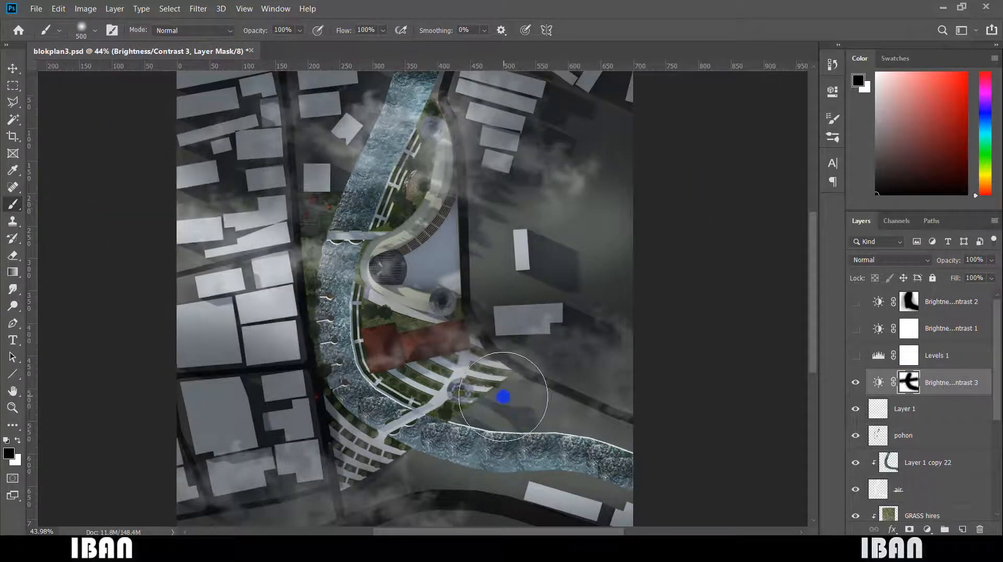
pyautogui.hotkey('ctrl', 'z')
pyautogui.hotkey('ctrl', 'z')
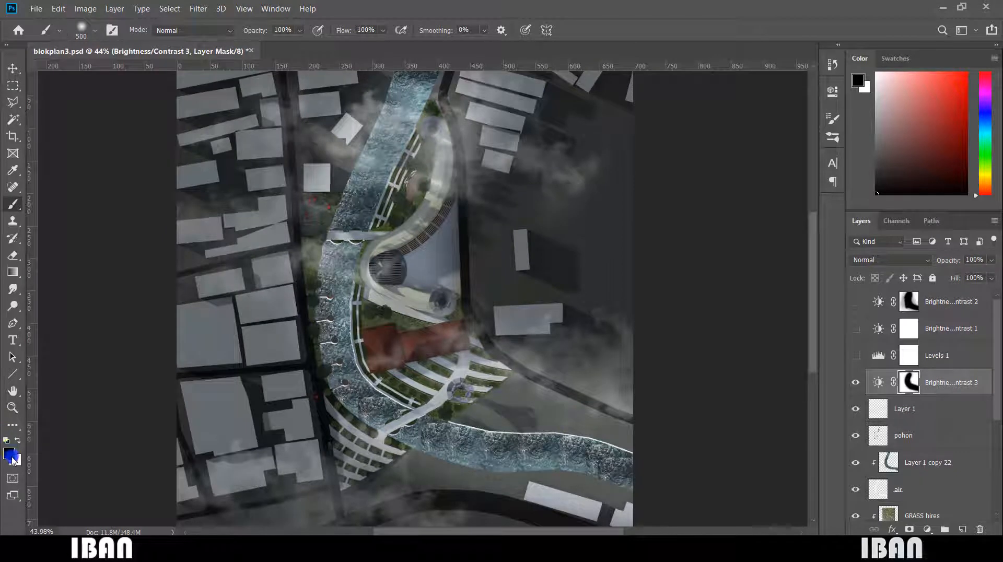
# Paint white over the black river and park area on the Brightness/Contrast 3 mask
pyautogui.press('x')
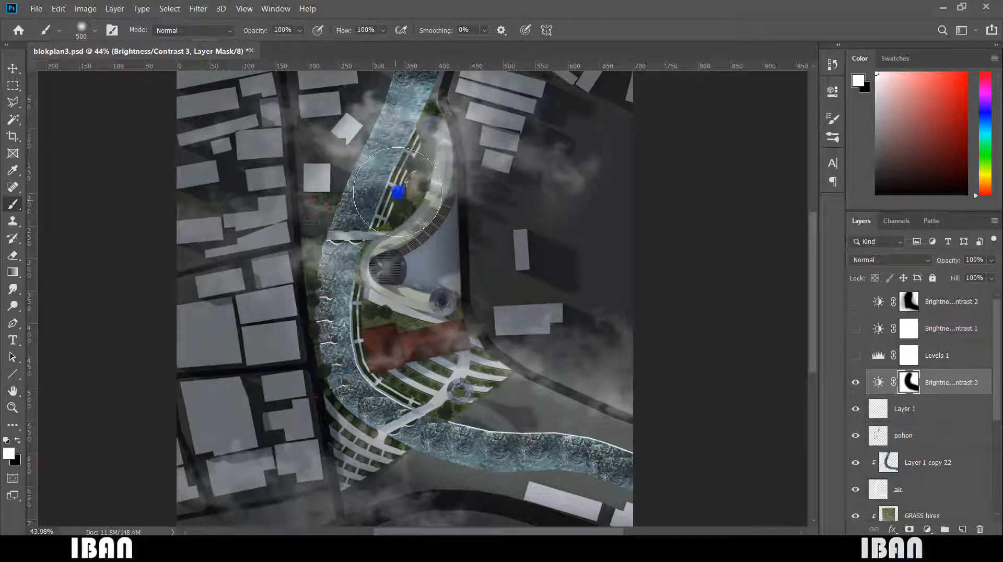
pyautogui.moveTo(471, 99)
pyautogui.mouseDown()
pyautogui.moveTo(403, 83)
pyautogui.moveTo(398, 385)
pyautogui.moveTo(616, 336)
pyautogui.moveTo(795, 494)
pyautogui.moveTo(472, 195)
pyautogui.moveTo(436, 139)
pyautogui.moveTo(354, 254)
pyautogui.mouseUp()
# Review the Brightness/Contrast 3 settings and delete that adjustment layer
pyautogui.doubleClick(876, 383)
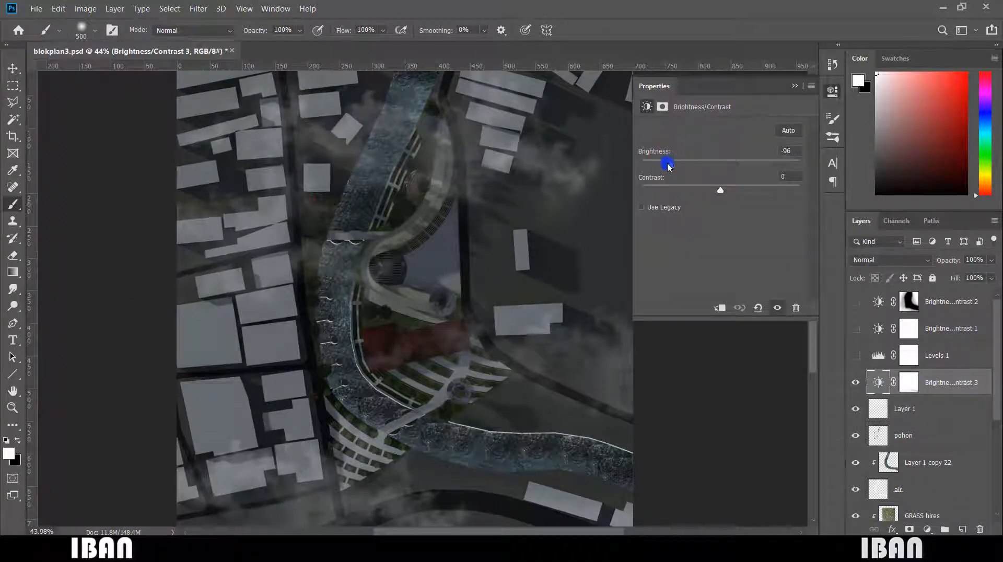
pyautogui.click(794, 86)
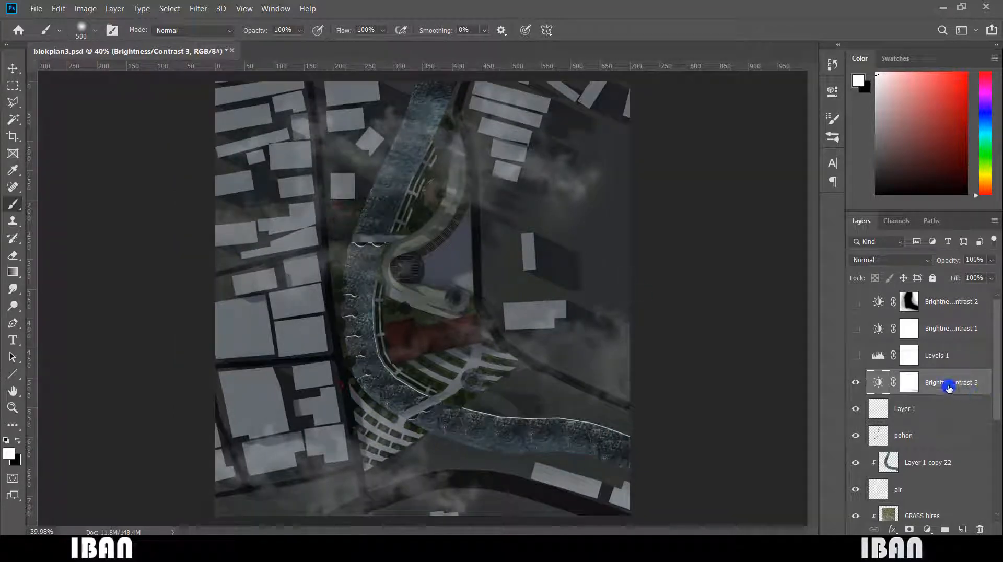
pyautogui.press('Delete')
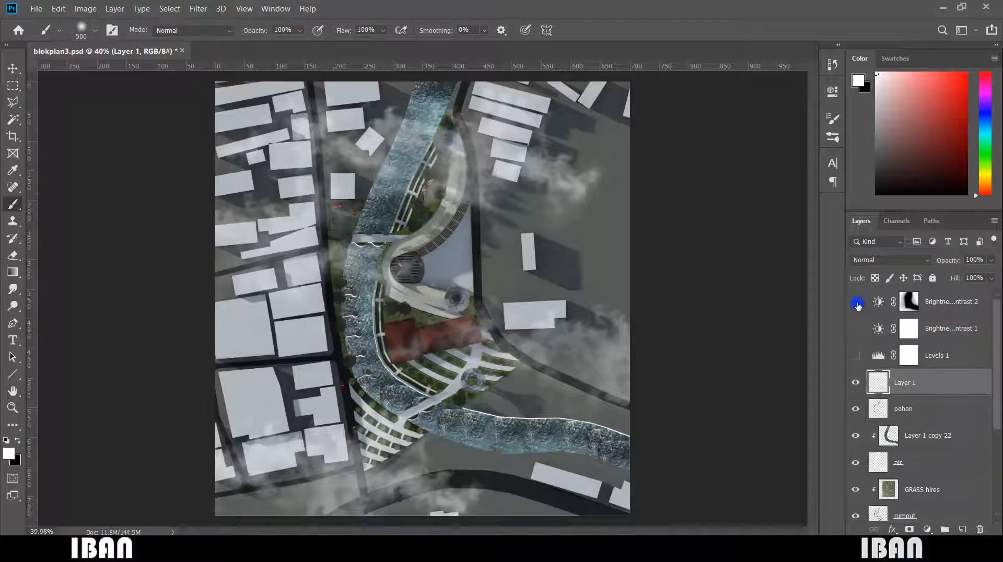
# Turn on Levels 1 and both Brightness/Contrast adjustments, and try raising the brightness of Brightness/Contrast 2 to -77
pyautogui.click(854, 357)
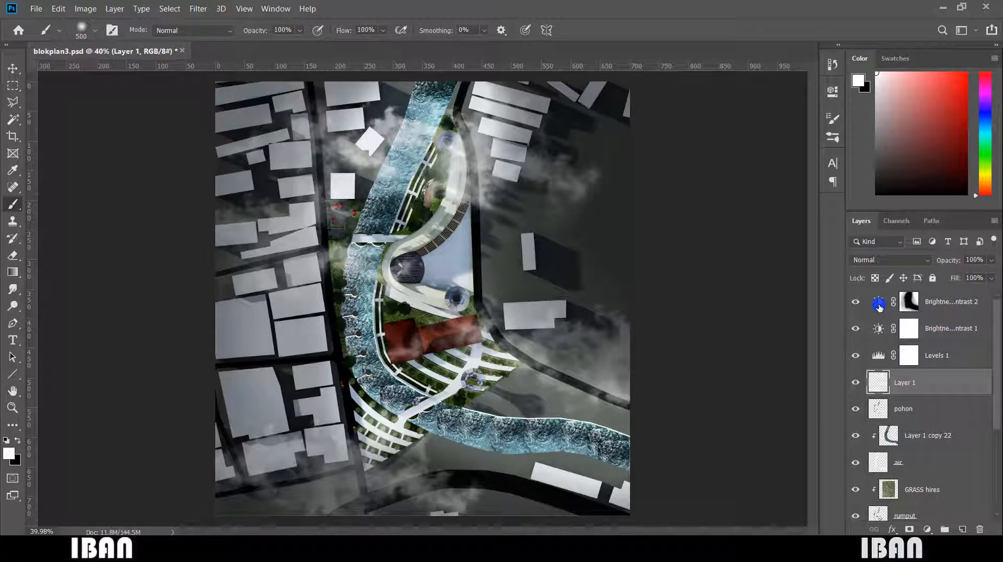
pyautogui.doubleClick(879, 304)
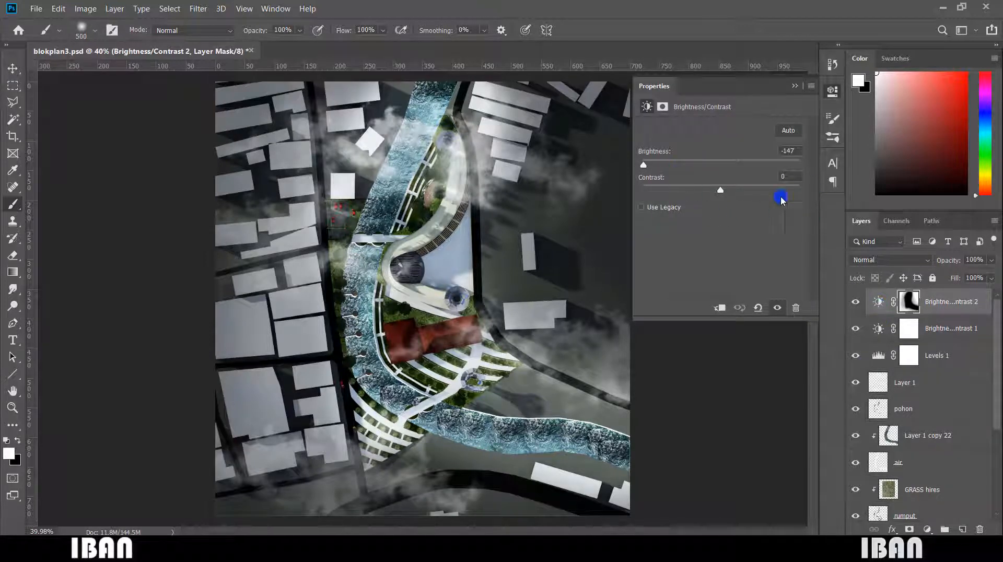
pyautogui.moveTo(643, 164); pyautogui.dragTo(690, 156)
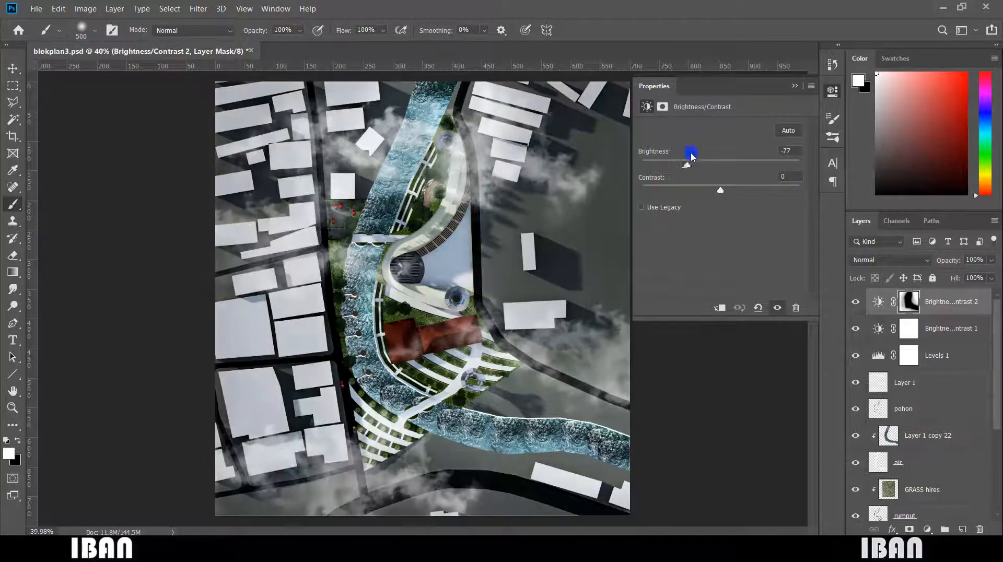
pyautogui.click(769, 324)
# Fill the Brightness/Contrast 2 mask with white and brush black over the river and park area
pyautogui.hotkey('alt', 'Delete')
pyautogui.scroll(-1, 761, 340)
pyautogui.scroll(-2, 537, 345)
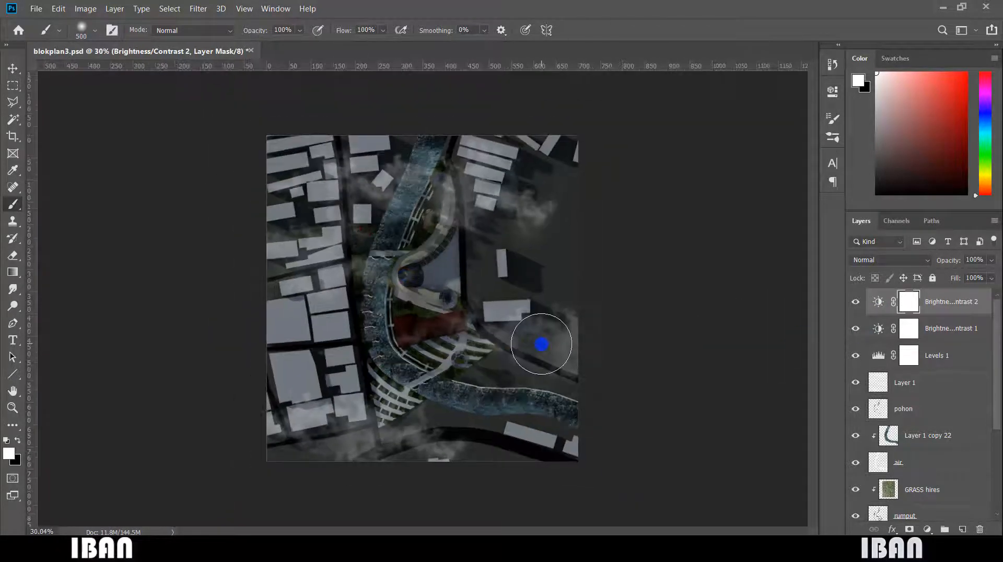
pyautogui.scroll(-1, 541, 345)
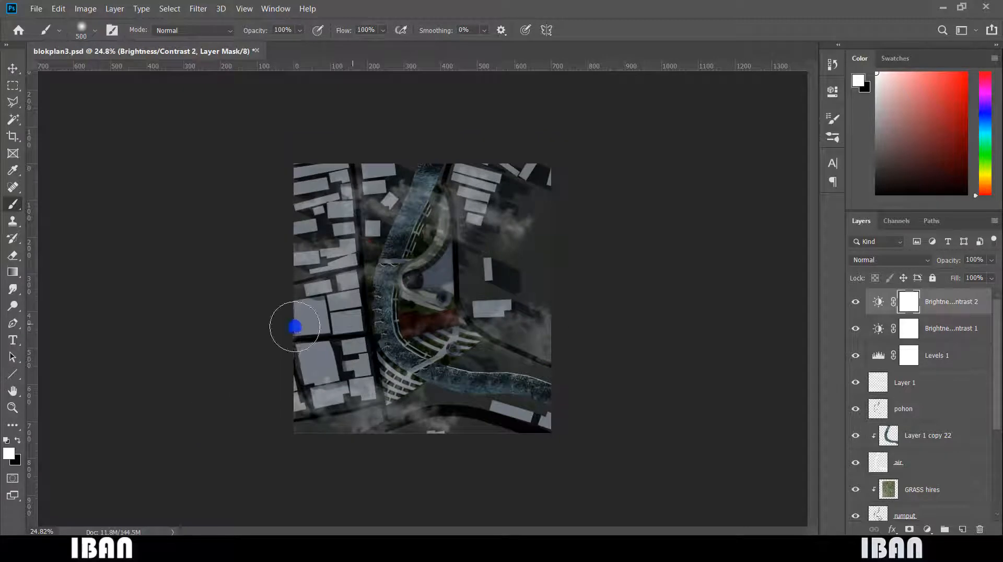
pyautogui.scroll(2, 313, 327)
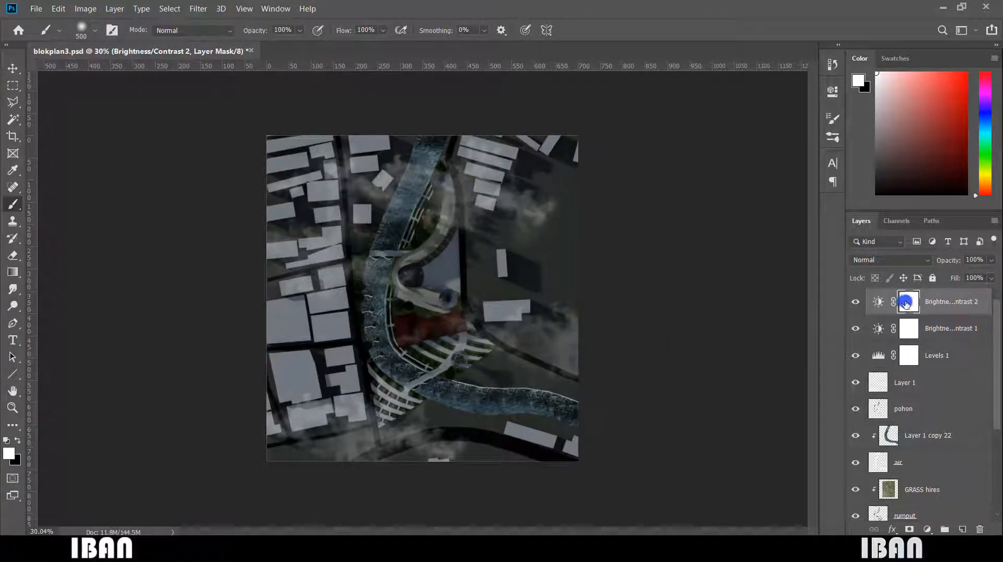
pyautogui.press('x')
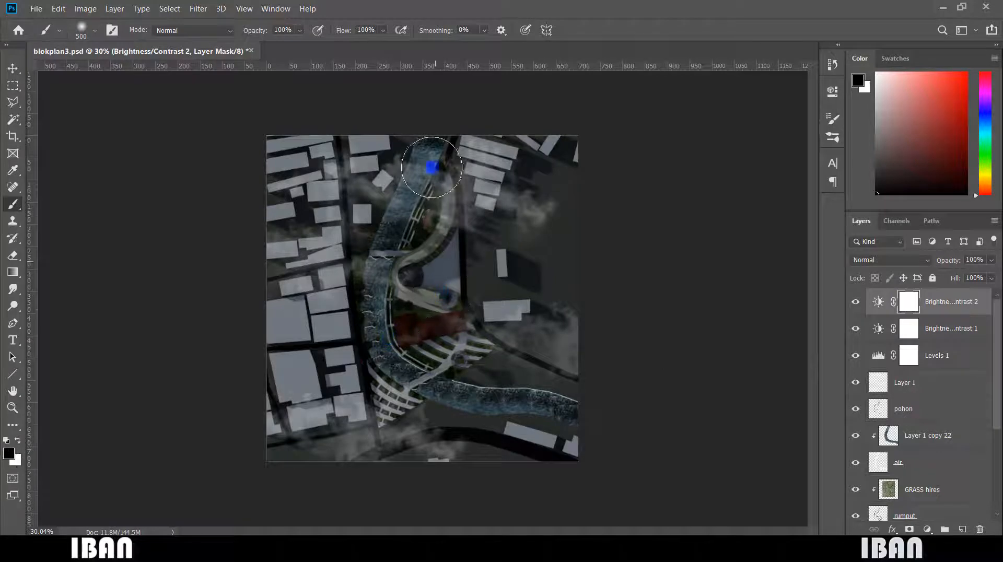
pyautogui.moveTo(453, 145)
pyautogui.mouseDown()
pyautogui.moveTo(387, 274)
pyautogui.moveTo(384, 324)
pyautogui.moveTo(449, 379)
pyautogui.moveTo(609, 415)
pyautogui.moveTo(580, 412)
pyautogui.moveTo(411, 326)
pyautogui.moveTo(400, 194)
pyautogui.moveTo(440, 143)
pyautogui.moveTo(385, 45)
pyautogui.mouseUp()
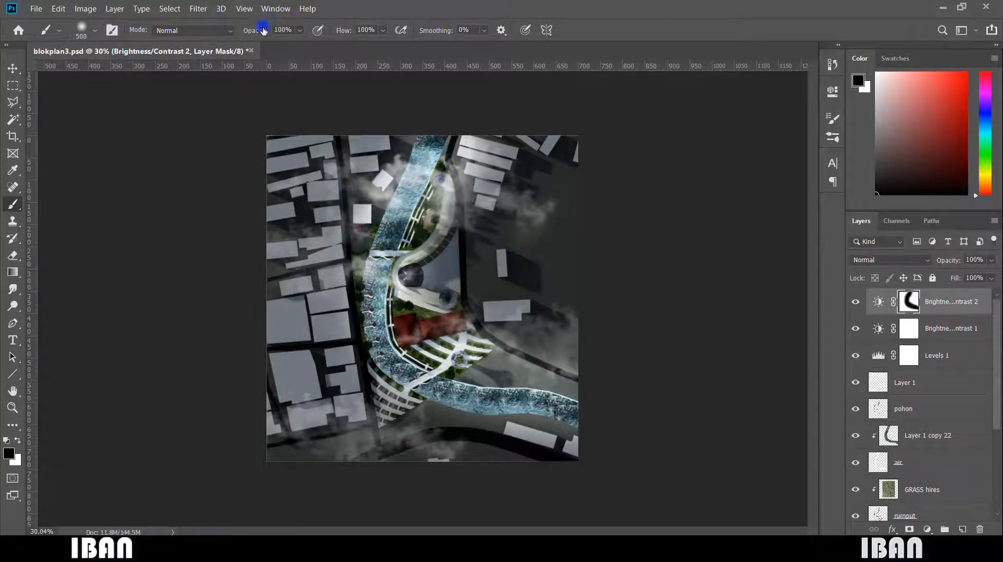
# Try brushing black at 65% opacity beside the river on the Brightness/Contrast 2 mask, and undo the stroke
pyautogui.moveTo(259, 31); pyautogui.dragTo(240, 34)
pyautogui.moveTo(415, 130)
pyautogui.mouseDown()
pyautogui.moveTo(365, 202)
pyautogui.moveTo(317, 317)
pyautogui.mouseUp()
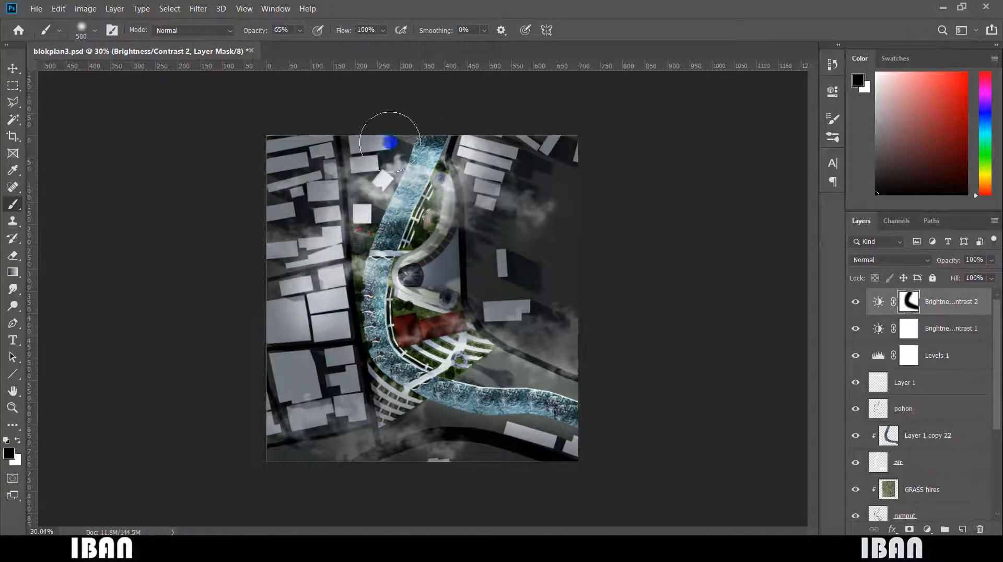
pyautogui.hotkey('ctrl', 'z')
# Brush black around the river and park on the Brightness/Contrast 2 mask at 43% opacity, and with a 1000-size brush at 24%
pyautogui.moveTo(255, 35); pyautogui.dragTo(243, 34)
pyautogui.moveTo(433, 135)
pyautogui.mouseDown()
pyautogui.moveTo(363, 251)
pyautogui.moveTo(361, 298)
pyautogui.moveTo(707, 463)
pyautogui.mouseUp()
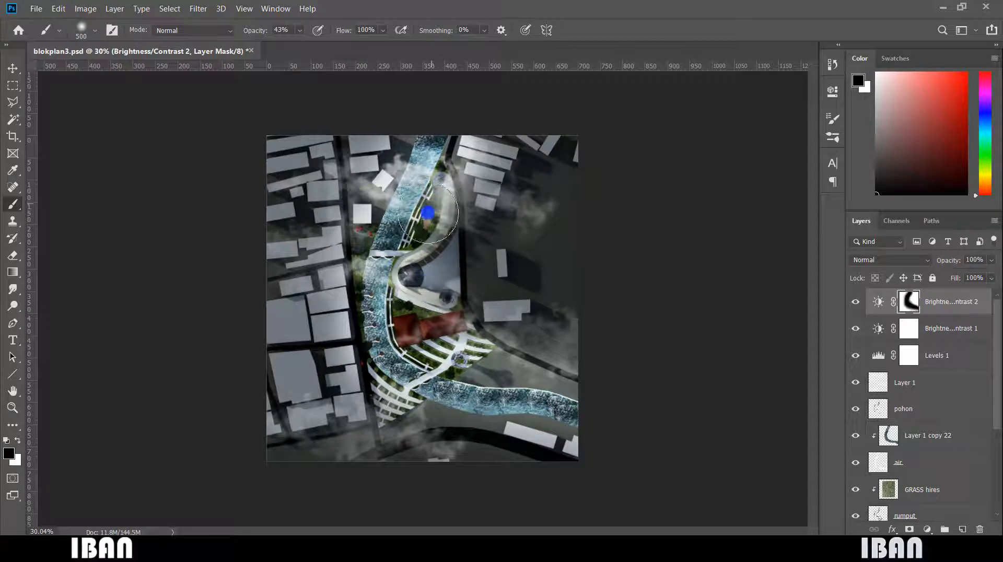
pyautogui.press(']')
pyautogui.moveTo(230, 36); pyautogui.dragTo(211, 36)
pyautogui.moveTo(417, 125)
pyautogui.mouseDown()
pyautogui.moveTo(367, 287)
pyautogui.moveTo(690, 424)
pyautogui.mouseUp()
pyautogui.moveTo(452, 133); pyautogui.dragTo(656, 490)
pyautogui.scroll(2, 656, 490)
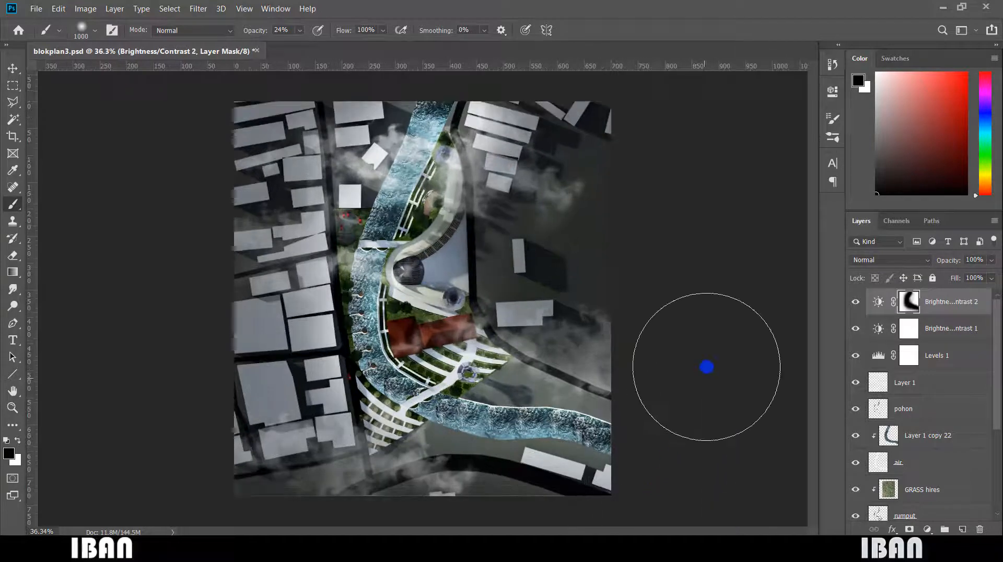
# Try a Curves adjustment on the GRASS hires layer, bending the RGB curve downward to darken the grass texture
pyautogui.click(959, 335)
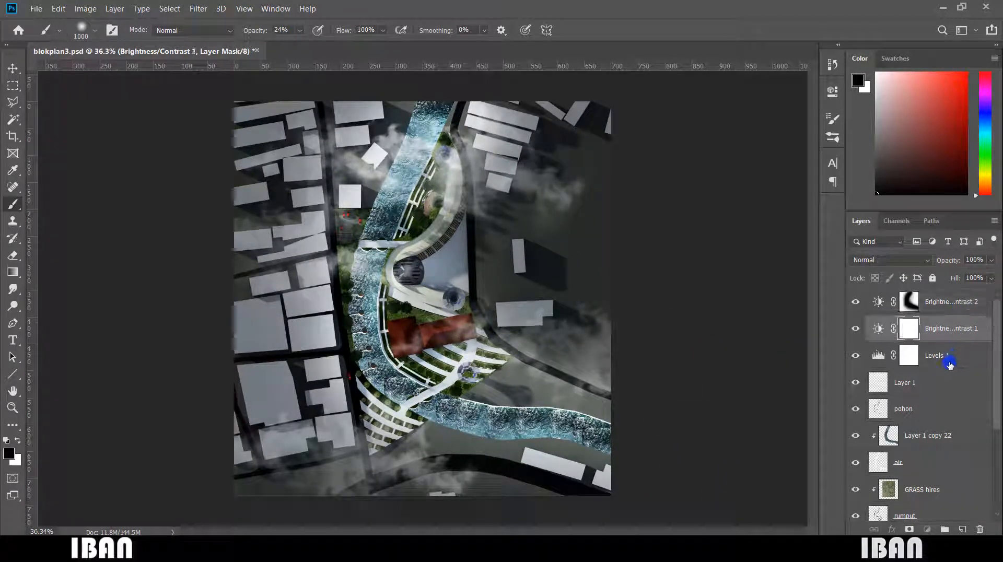
pyautogui.click(949, 358)
pyautogui.click(942, 384)
pyautogui.click(939, 417)
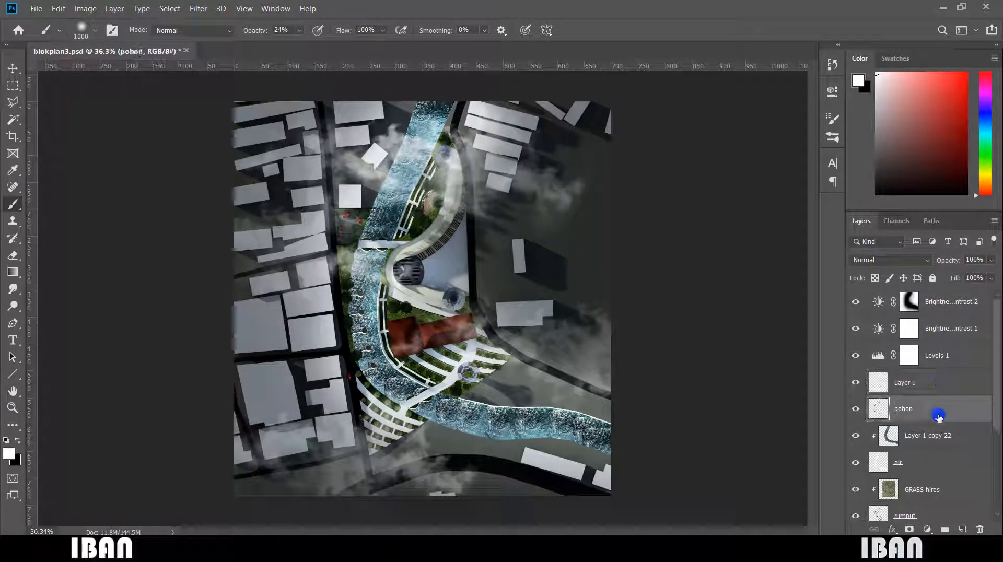
pyautogui.scroll(-2, 939, 416)
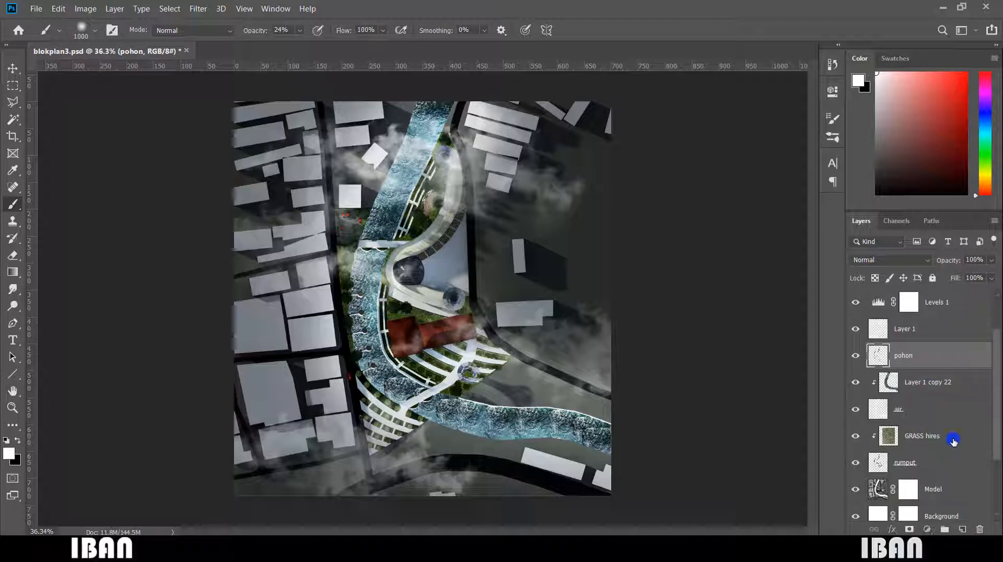
pyautogui.click(951, 442)
pyautogui.click(946, 460)
pyautogui.click(951, 431)
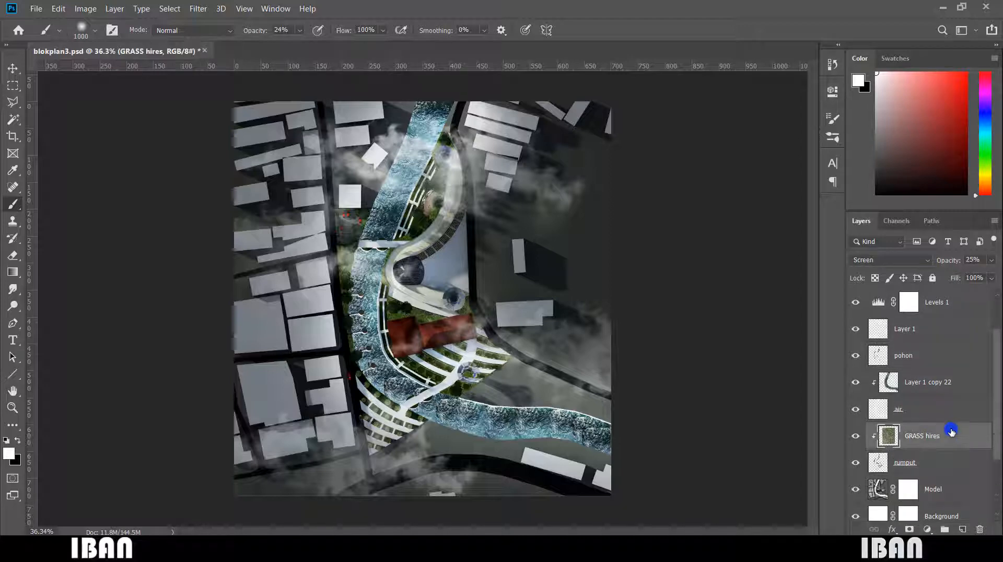
pyautogui.click(94, 11)
pyautogui.moveTo(126, 41)
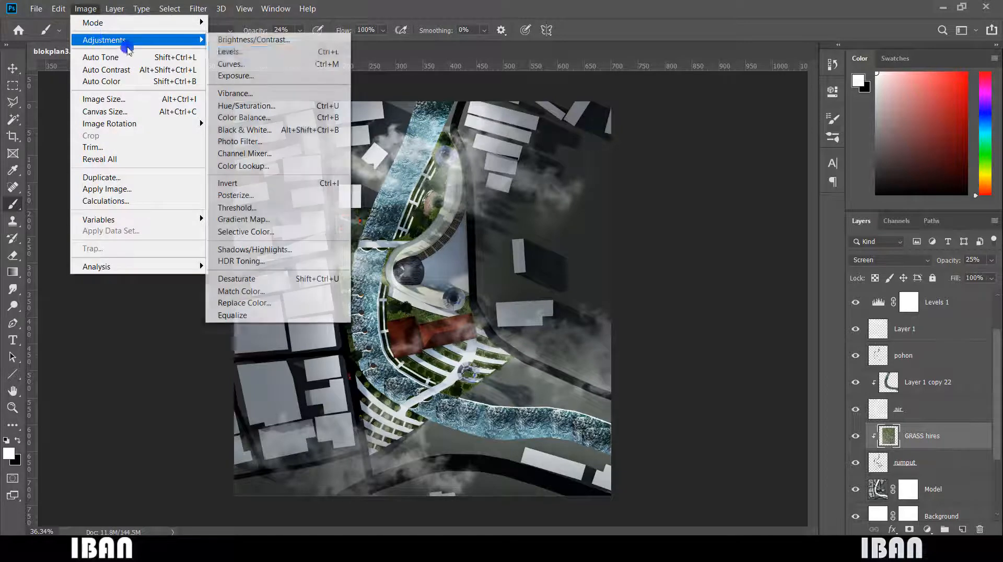
pyautogui.click(249, 67)
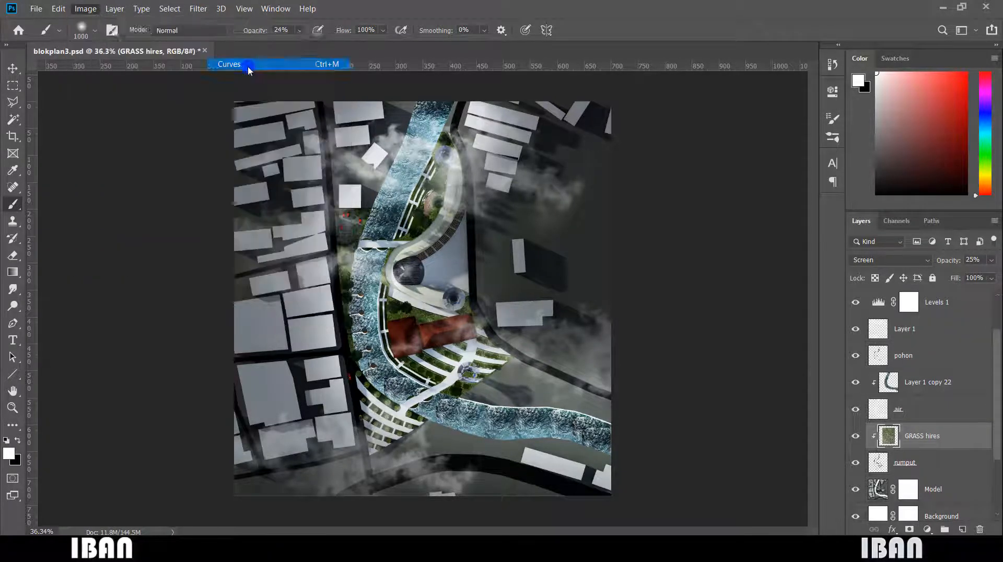
pyautogui.click(582, 406)
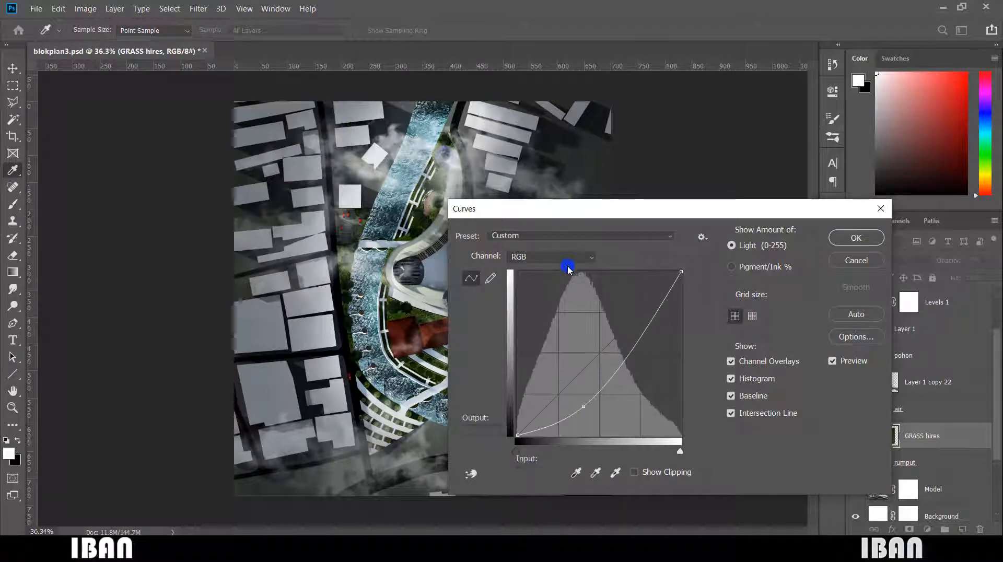
pyautogui.moveTo(649, 337); pyautogui.dragTo(607, 297)
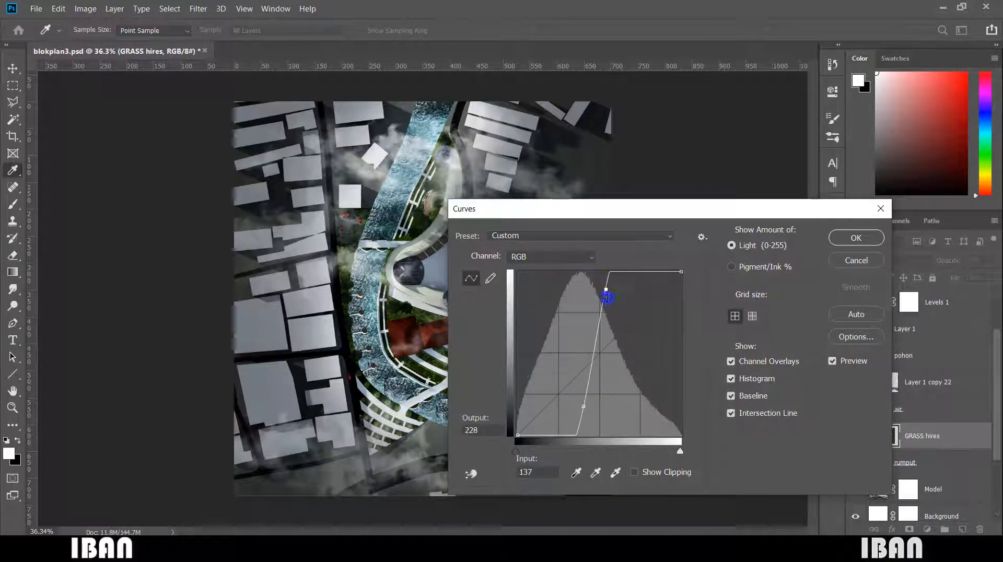
pyautogui.moveTo(583, 406); pyautogui.dragTo(581, 394)
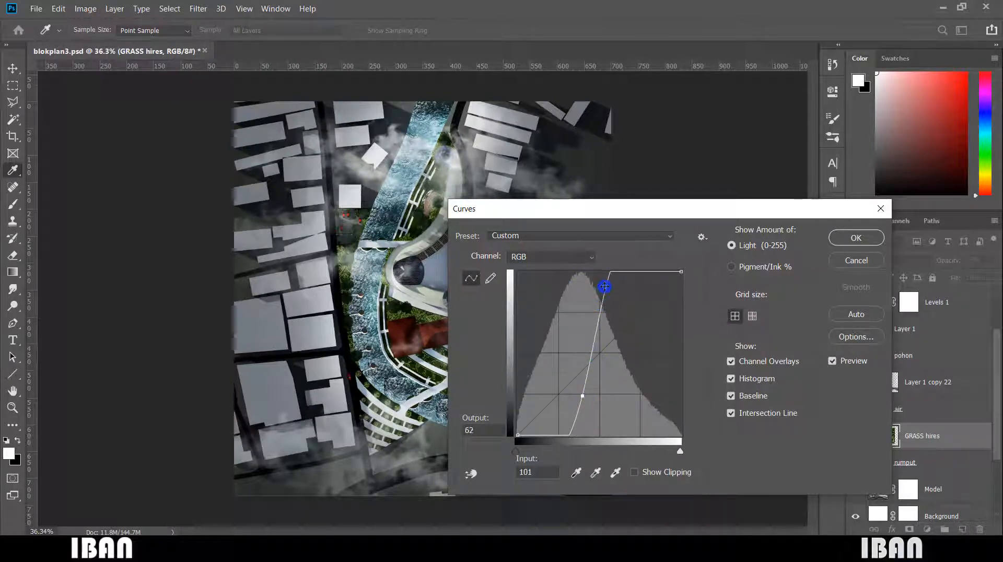
pyautogui.moveTo(604, 287); pyautogui.dragTo(712, 272)
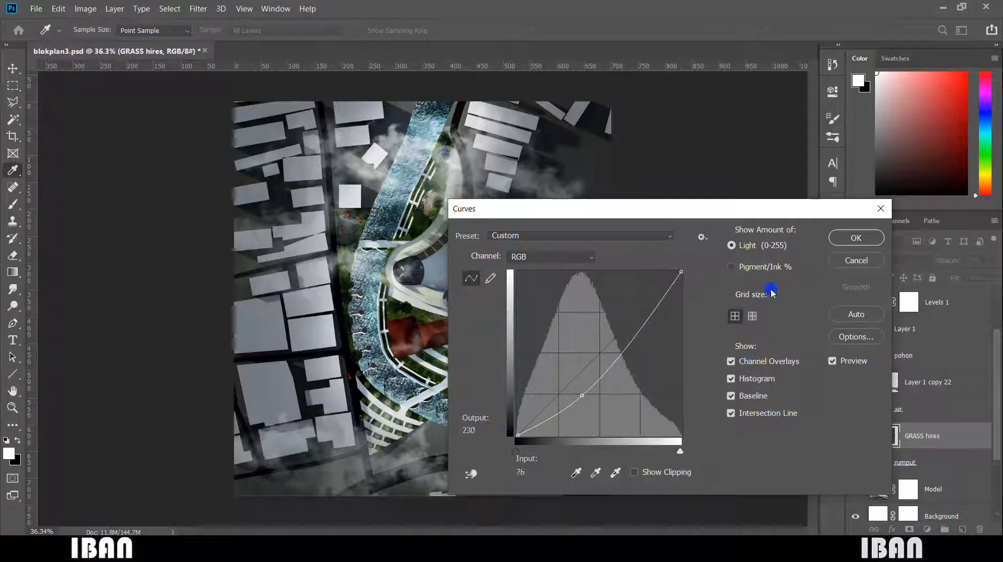
pyautogui.moveTo(628, 347); pyautogui.dragTo(661, 375)
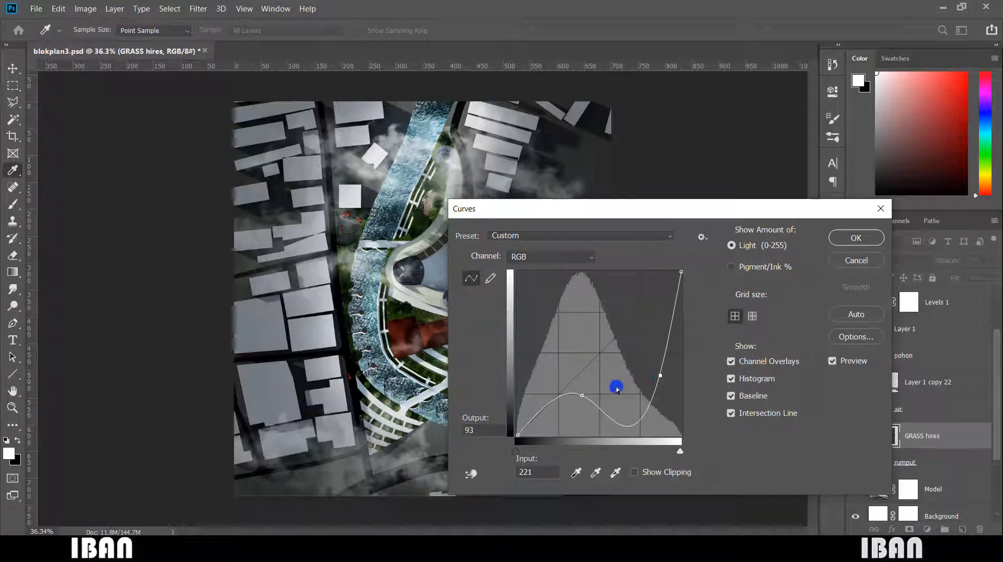
pyautogui.click(852, 250)
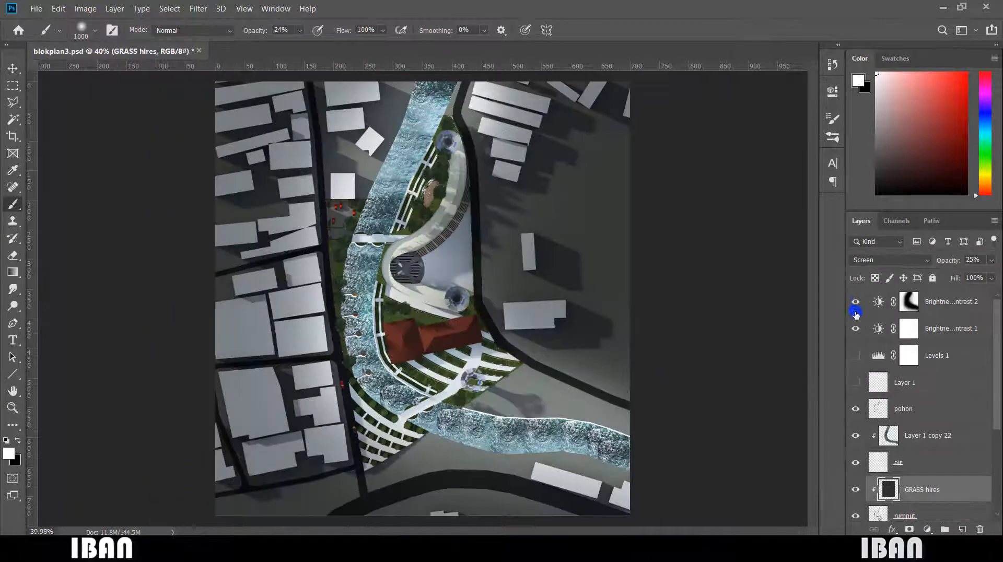
# Compare the plan with Layer 1, Levels 1 and both Brightness/Contrast adjustments hidden and shown
pyautogui.click(857, 329)
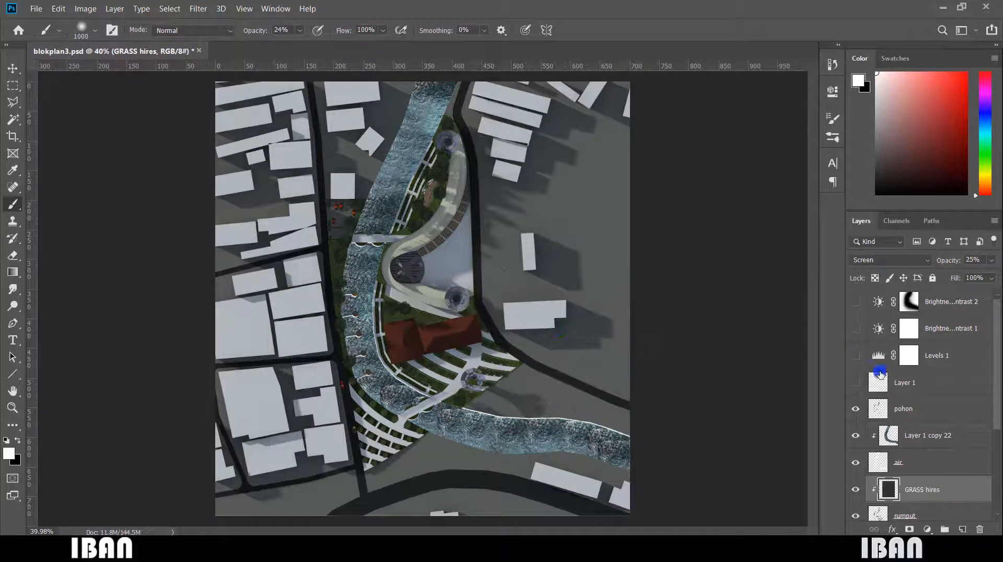
pyautogui.scroll(-1, 951, 388)
pyautogui.scroll(-1, 951, 388)
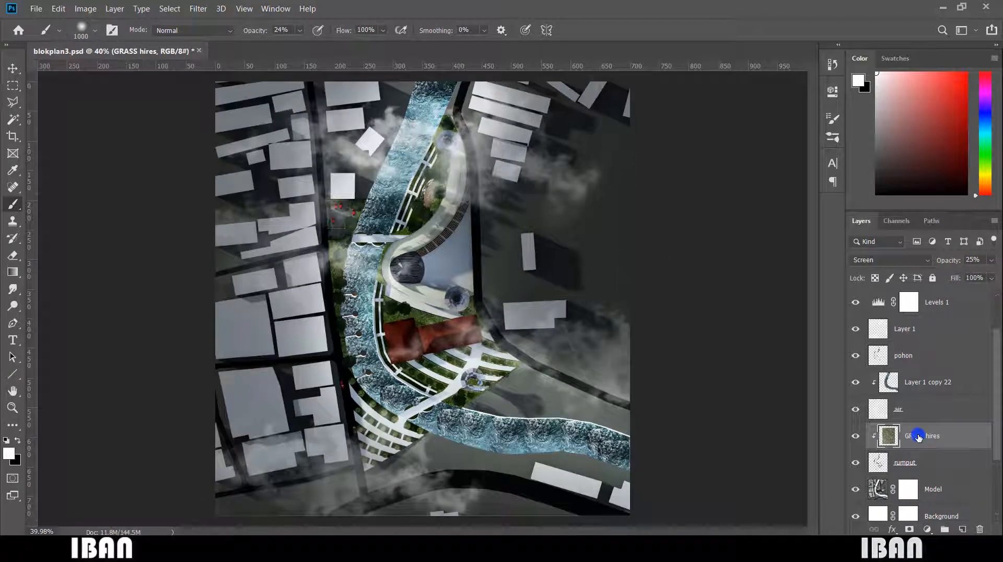
pyautogui.scroll(2, 927, 431)
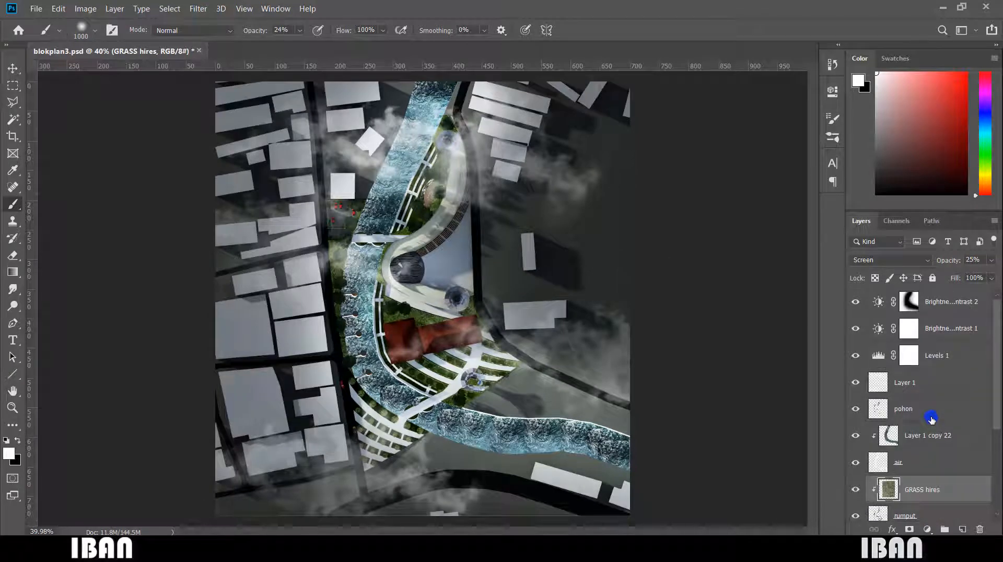
# Add a Hue/Saturation adjustment above the GRASS hires layer with hue -37 and saturation +100
pyautogui.scroll(-2, 930, 415)
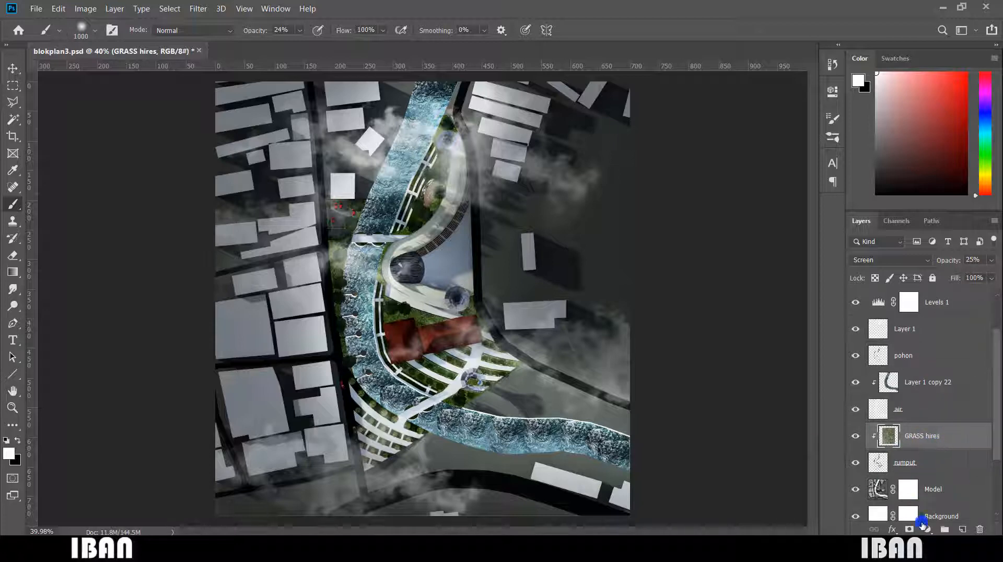
pyautogui.click(924, 529)
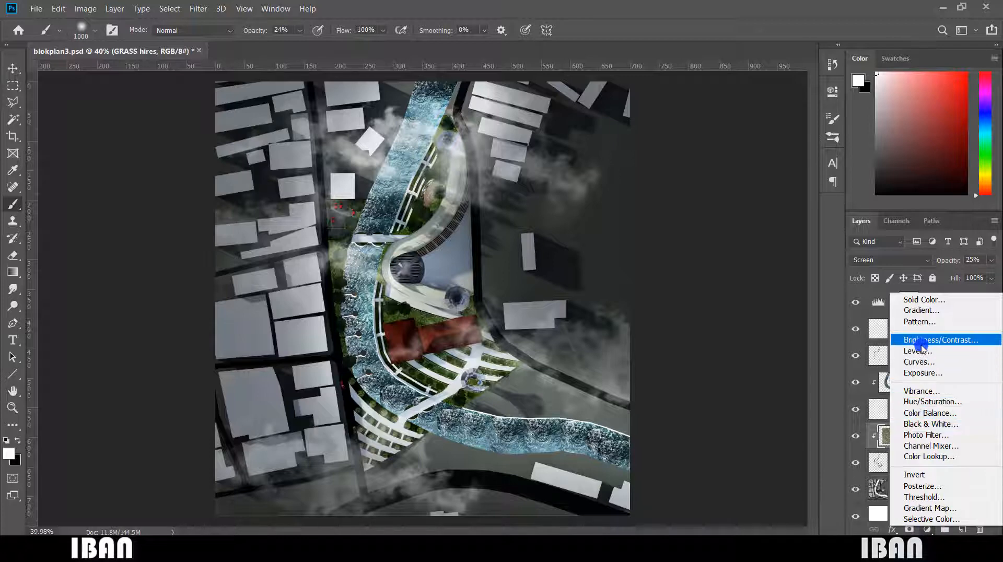
pyautogui.click(922, 401)
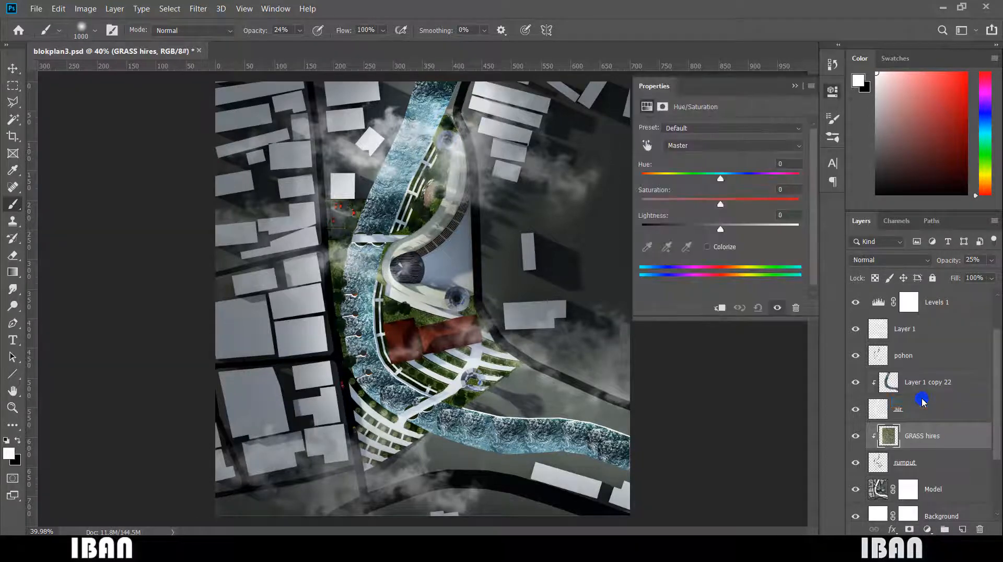
pyautogui.scroll(-1, 922, 400)
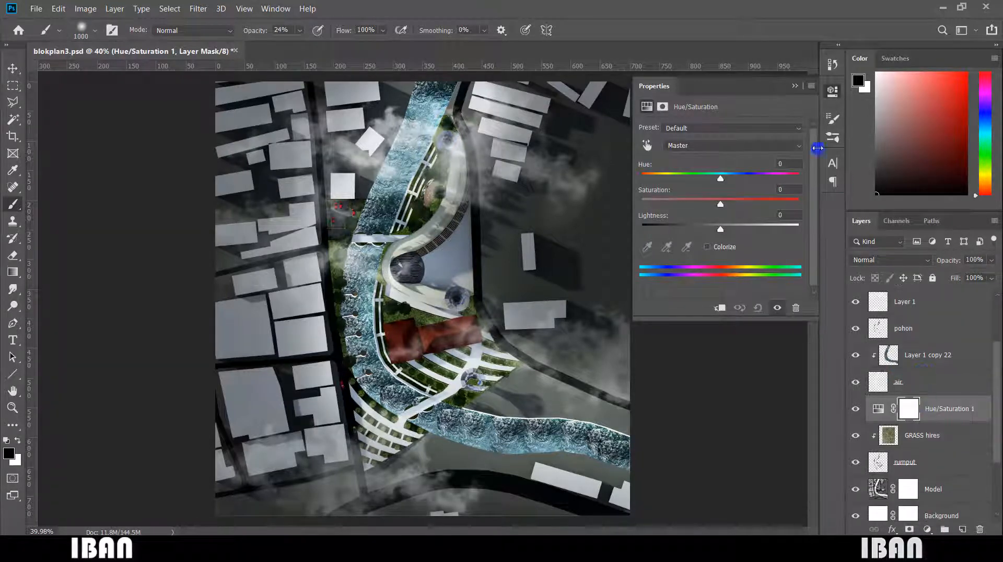
pyautogui.click(795, 85)
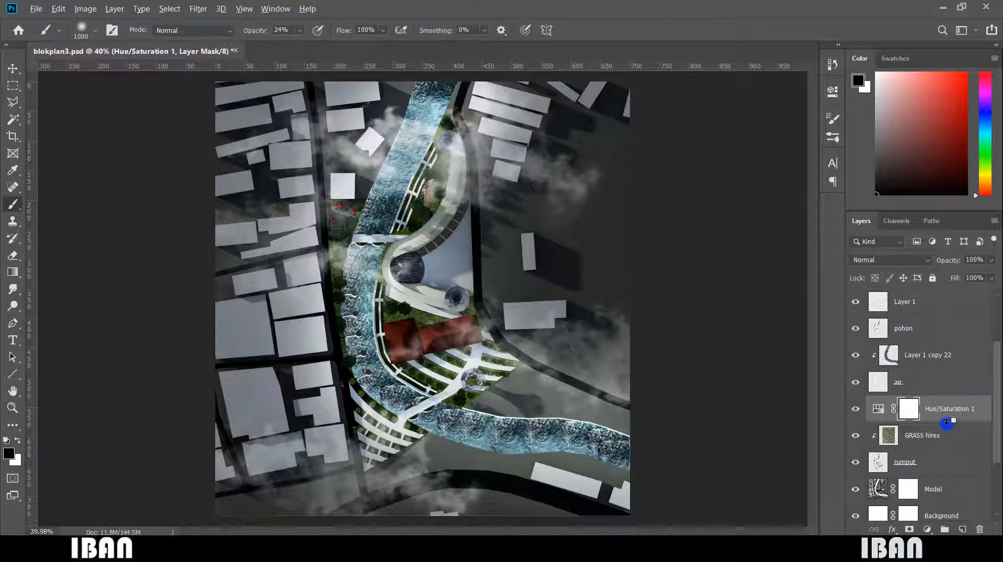
pyautogui.doubleClick(882, 410)
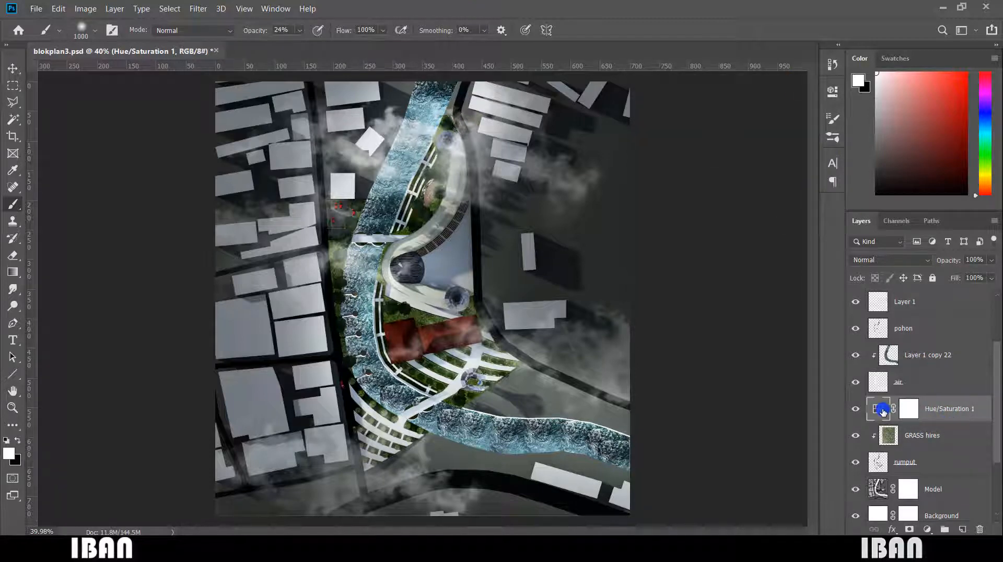
pyautogui.moveTo(719, 204); pyautogui.dragTo(799, 204)
pyautogui.moveTo(726, 184); pyautogui.dragTo(693, 180)
pyautogui.click(793, 90)
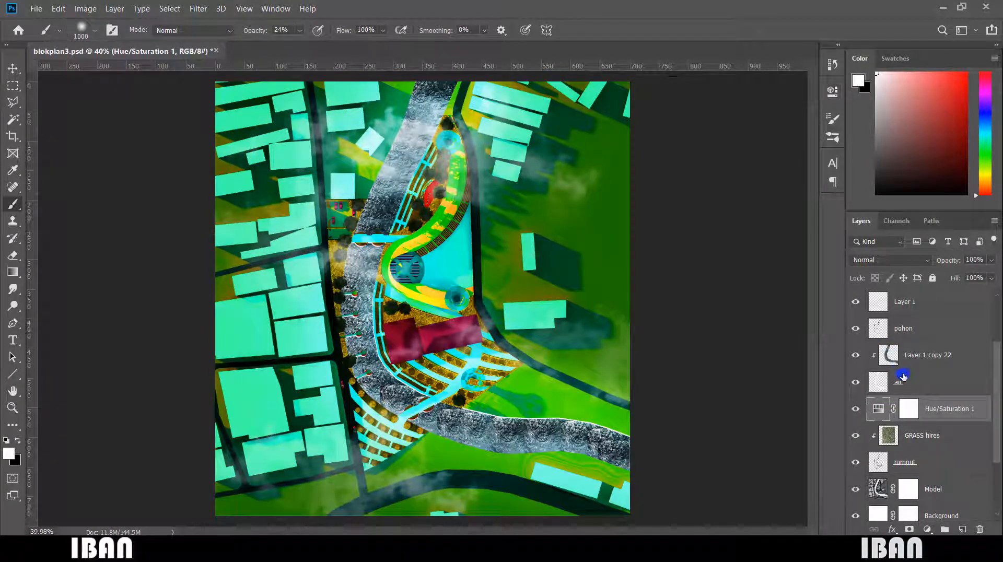
# Clip the Hue/Saturation 1 adjustment to the grass layers and raise its hue to turn the grass bright green
pyautogui.keyDown('alt'); pyautogui.click(945, 422); pyautogui.keyUp('alt')
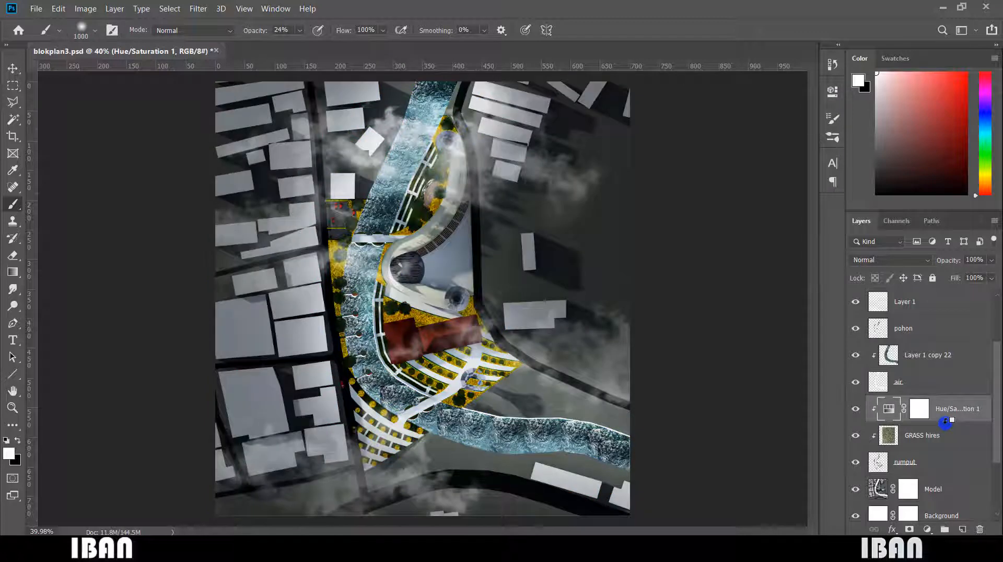
pyautogui.doubleClick(889, 410)
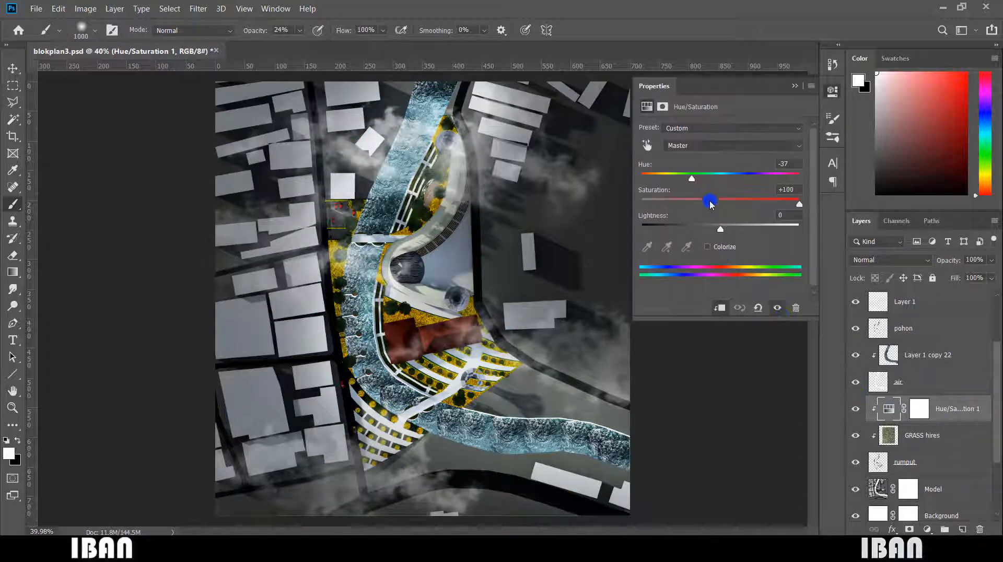
pyautogui.moveTo(696, 187); pyautogui.dragTo(729, 179)
pyautogui.click(794, 86)
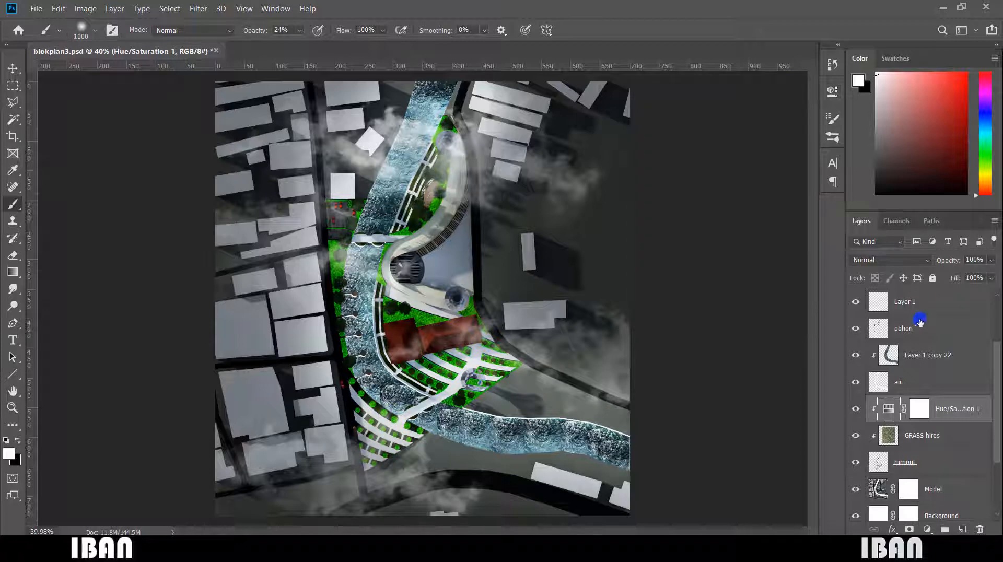
# Delete the Hue/Saturation 1 adjustment layer above GRASS hires
pyautogui.scroll(1, 934, 373)
pyautogui.click(955, 435)
pyautogui.press('Delete')
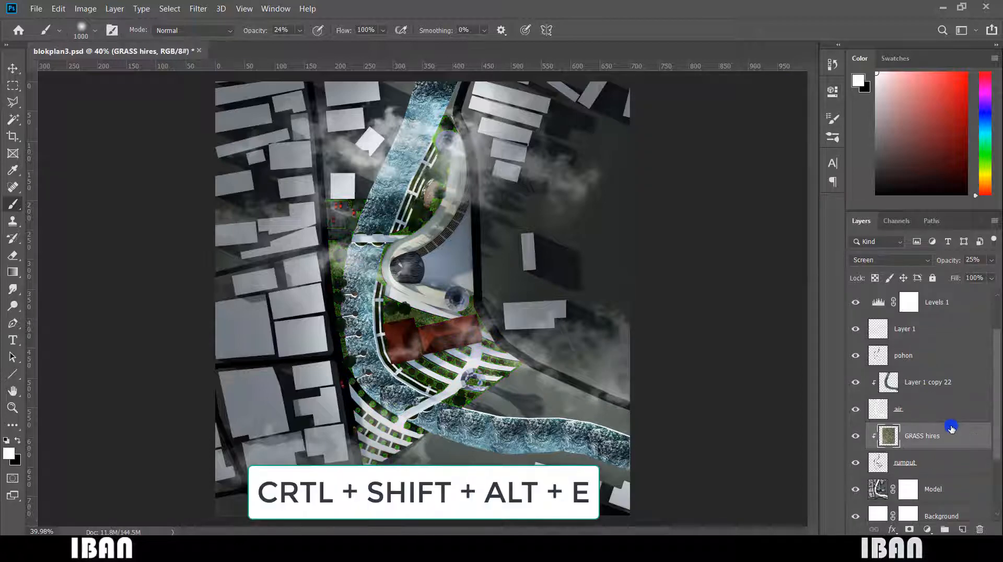
# Stamp all visible layers into a new merged layer above Brightness/Contrast 2
pyautogui.scroll(2, 944, 421)
pyautogui.click(962, 303)
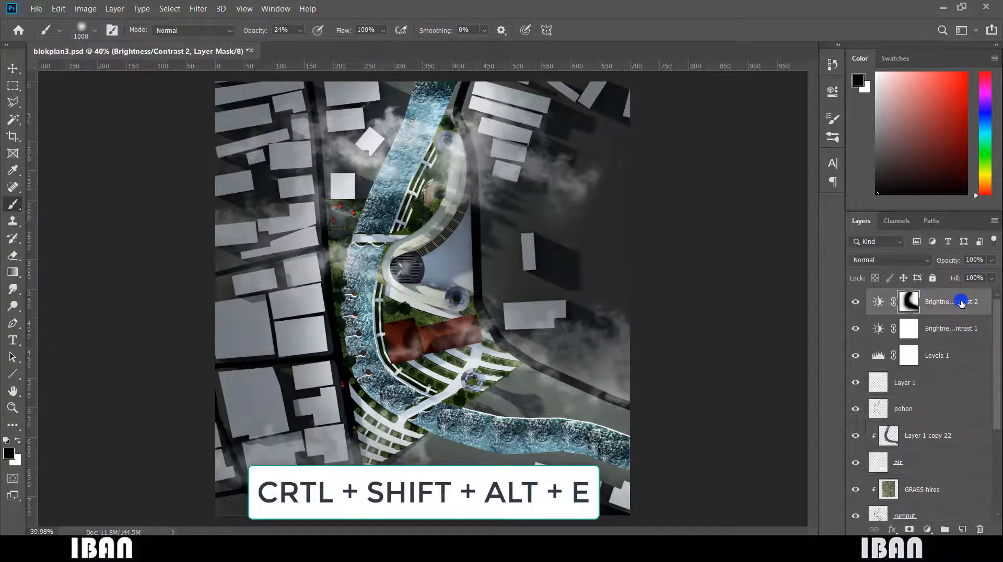
pyautogui.hotkey('ctrl', 'shift', 'alt', 'e')
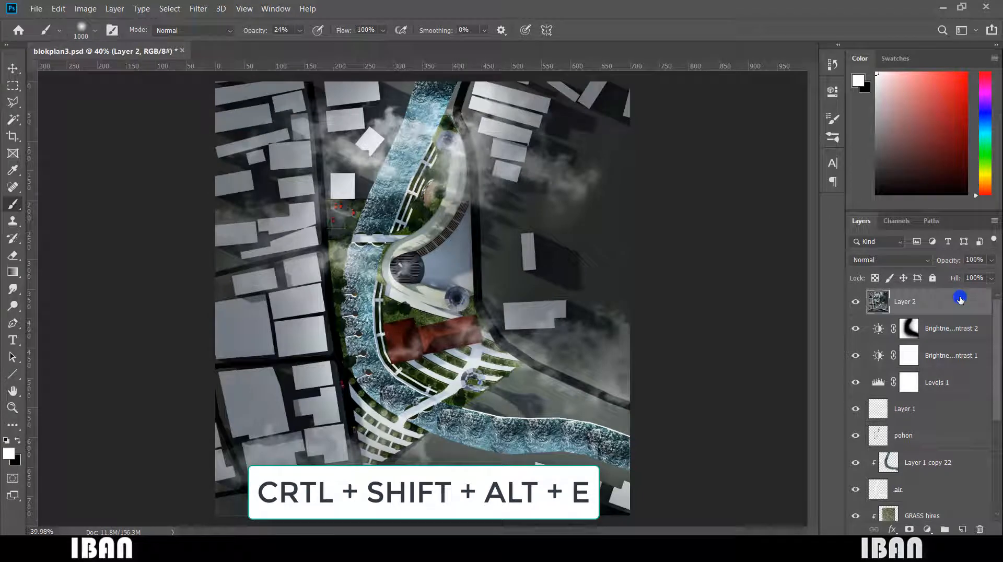
# Open the Camera Raw Filter on Layer 2 and try exposure +2.20 with contrast and highlights at +100
pyautogui.click(198, 8)
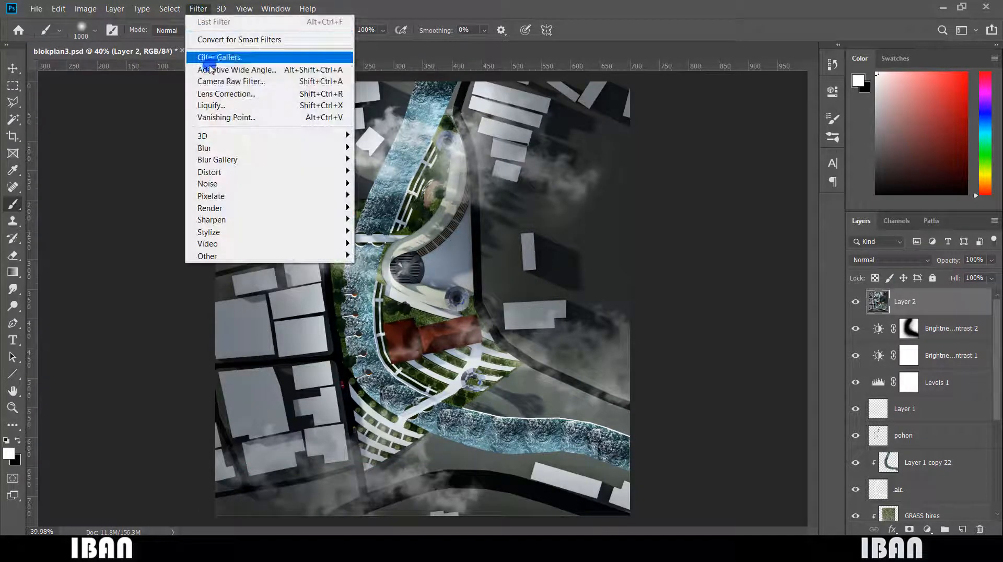
pyautogui.click(214, 82)
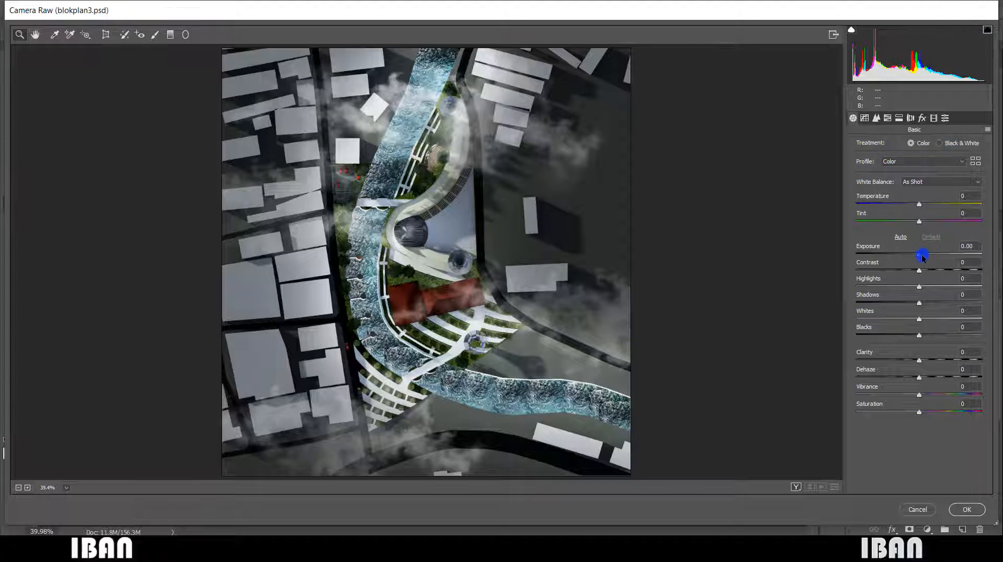
pyautogui.moveTo(922, 256); pyautogui.dragTo(968, 260)
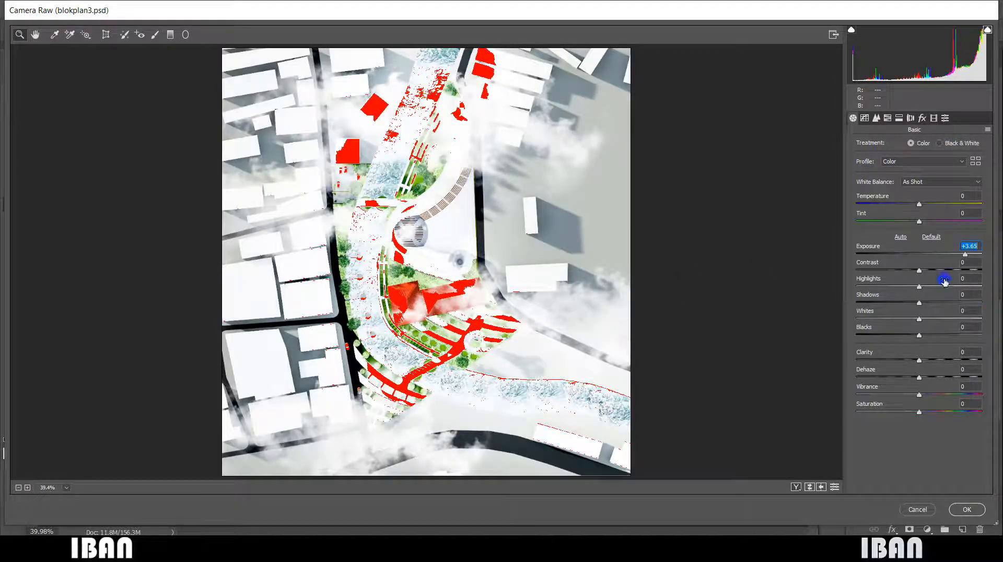
pyautogui.moveTo(965, 257); pyautogui.dragTo(982, 270)
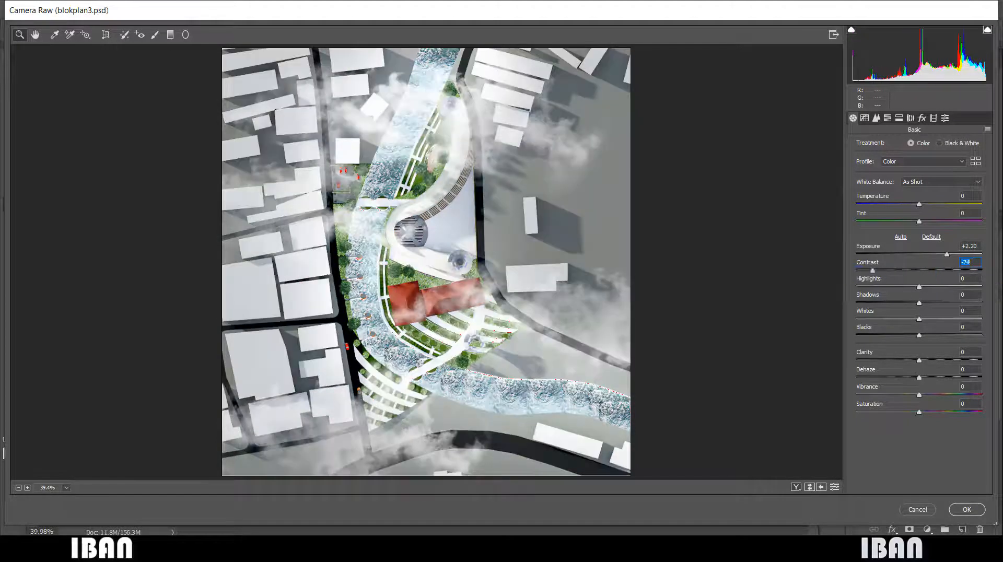
pyautogui.moveTo(920, 288); pyautogui.dragTo(982, 286)
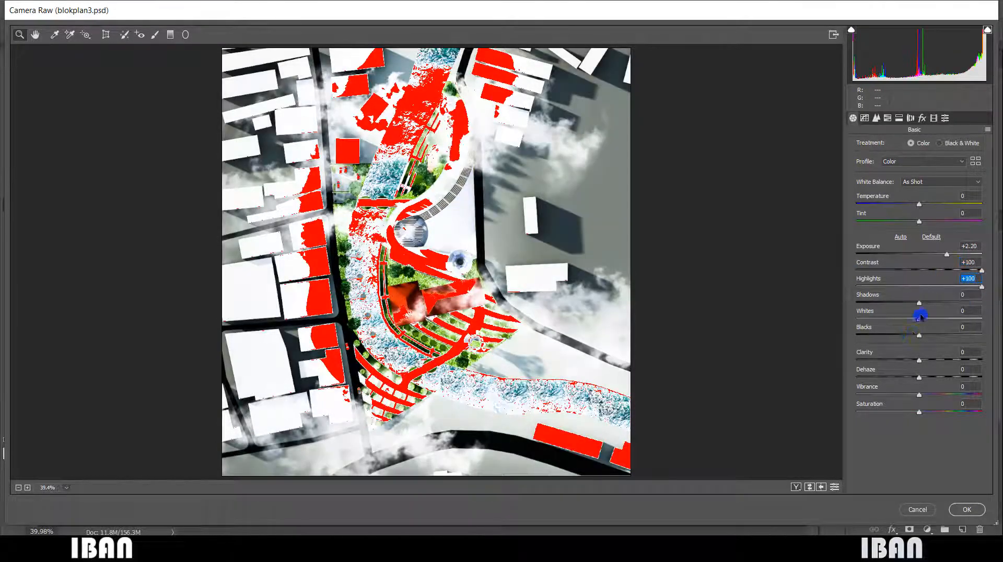
# Turn off the highlight clipping warning and set exposure to +0.80 and highlights to +3
pyautogui.press('Escape')
pyautogui.click(988, 30)
pyautogui.click(988, 30)
pyautogui.click(988, 30)
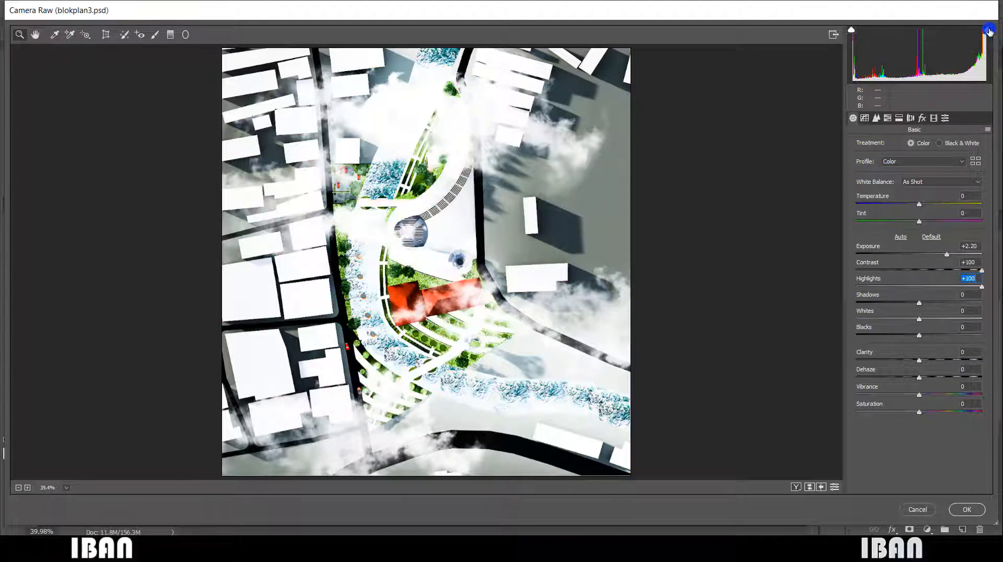
pyautogui.click(988, 30)
pyautogui.click(988, 30)
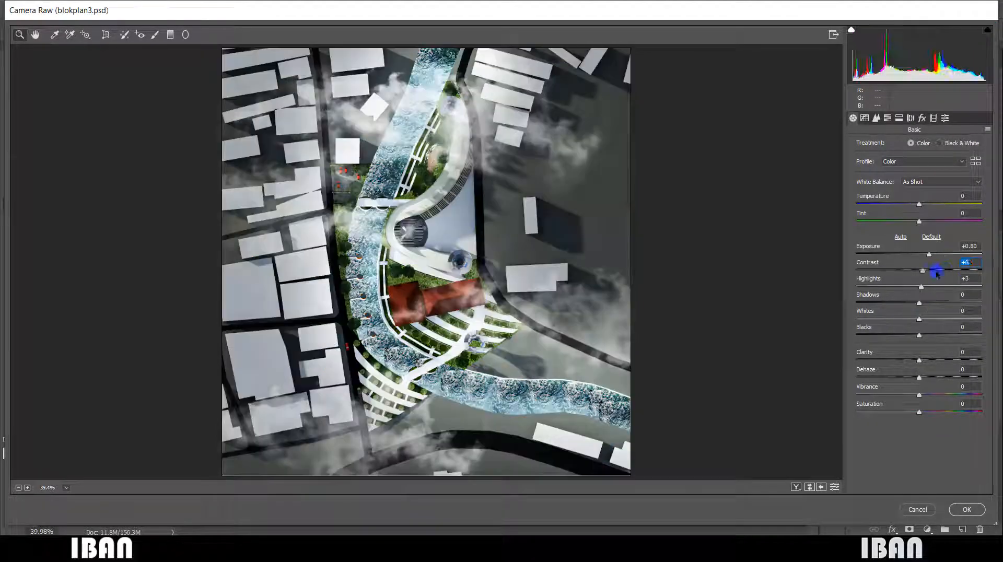
# Set contrast to +14 and clarity to +61, adjust dehaze and apply the Camera Raw grading to the merged layer
pyautogui.moveTo(936, 270)
pyautogui.mouseDown()
pyautogui.moveTo(946, 270)
pyautogui.moveTo(926, 278)
pyautogui.mouseUp()
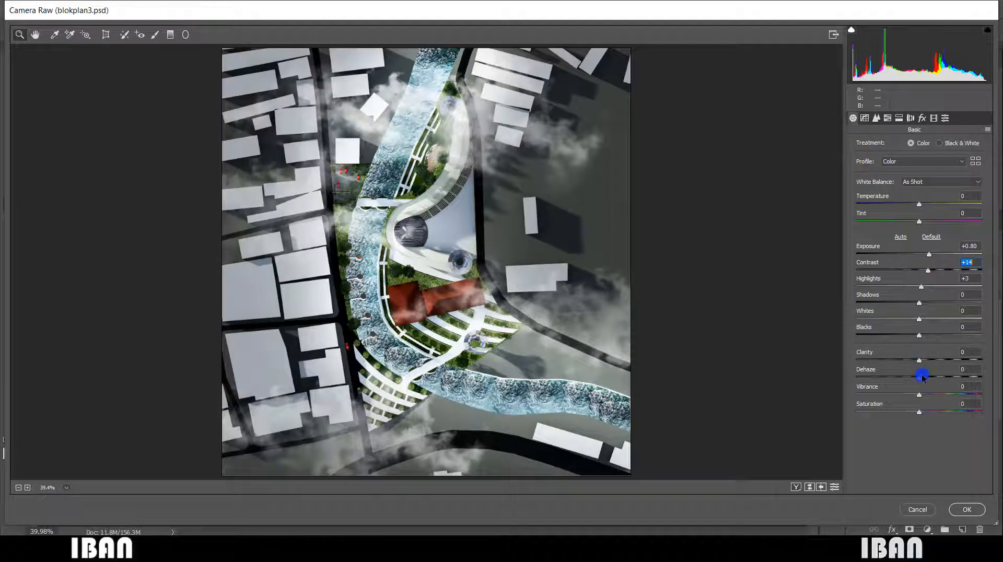
pyautogui.moveTo(952, 376)
pyautogui.mouseDown()
pyautogui.moveTo(896, 378)
pyautogui.moveTo(957, 360)
pyautogui.mouseUp()
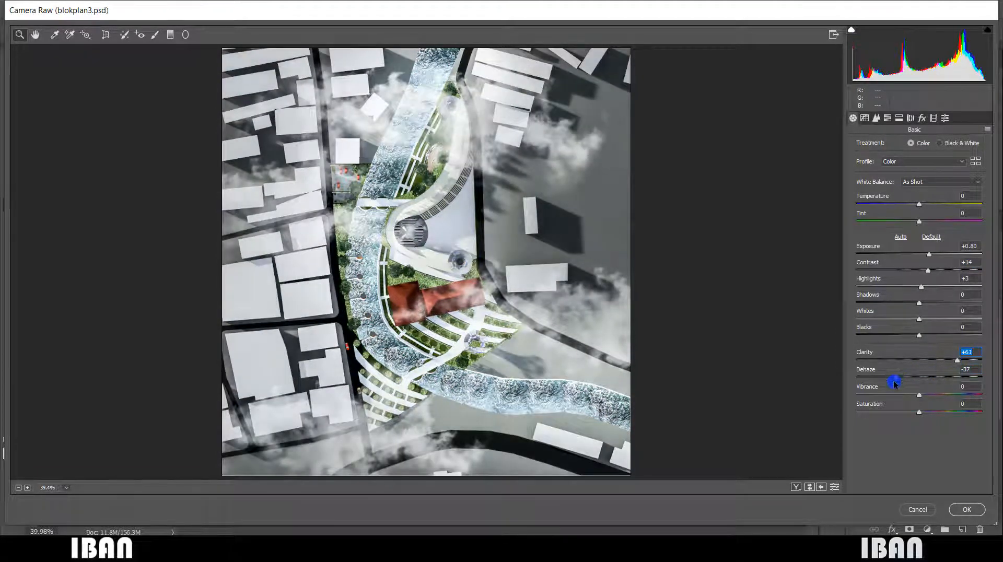
pyautogui.click(966, 510)
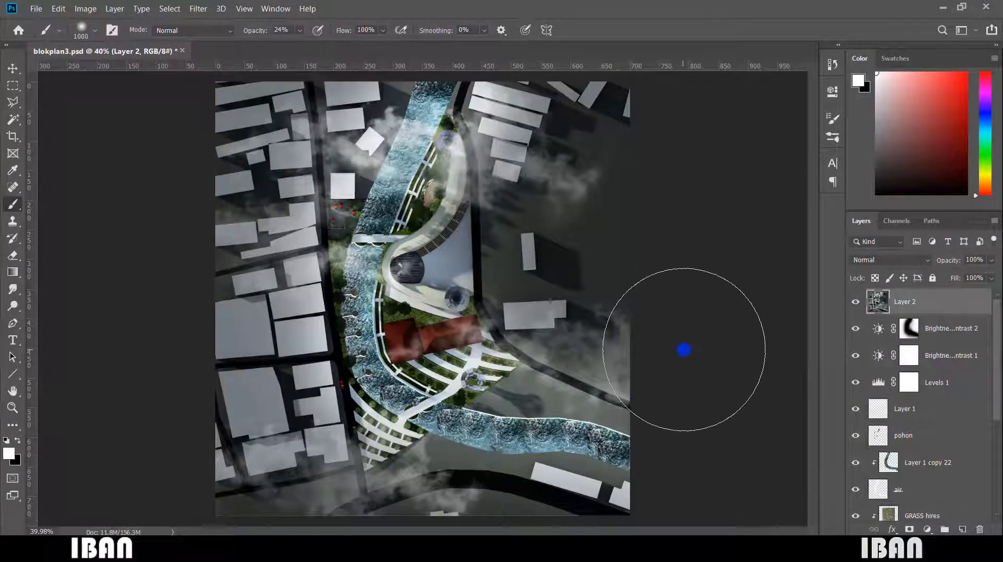
pyautogui.scroll(-1, 683, 349)
pyautogui.scroll(1, 684, 349)
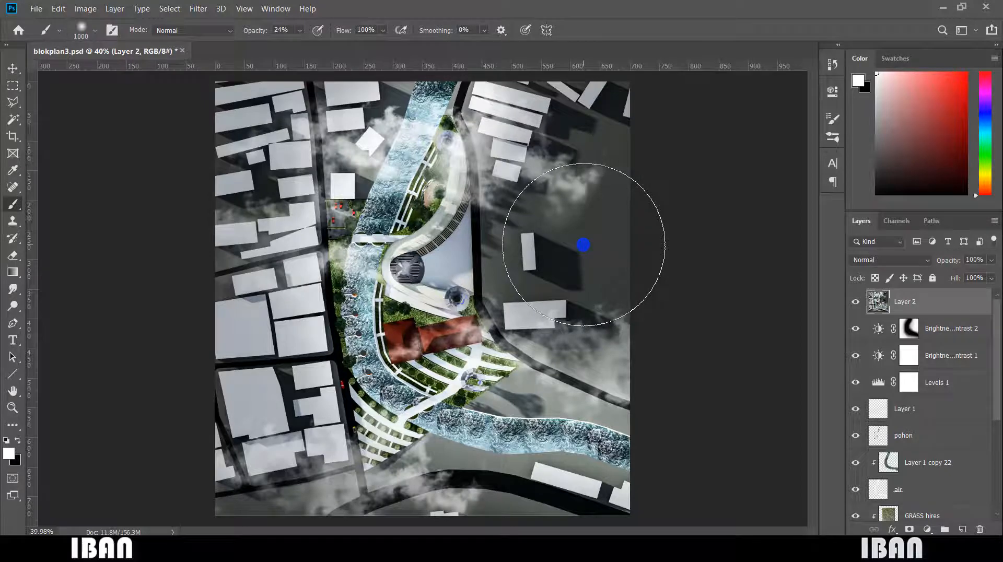
pyautogui.scroll(-2, 583, 245)
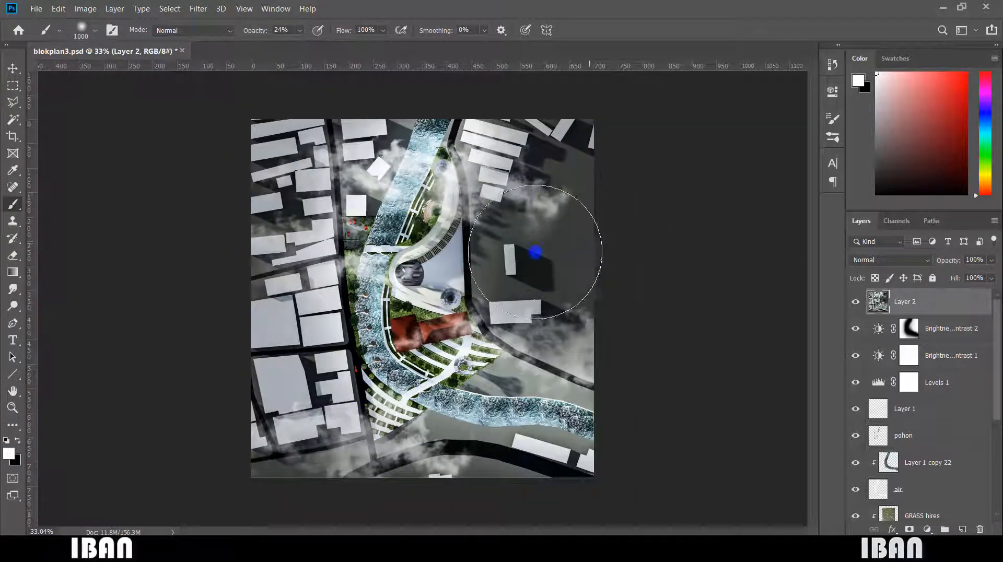
pyautogui.scroll(2, 470, 256)
pyautogui.scroll(-1, 465, 257)
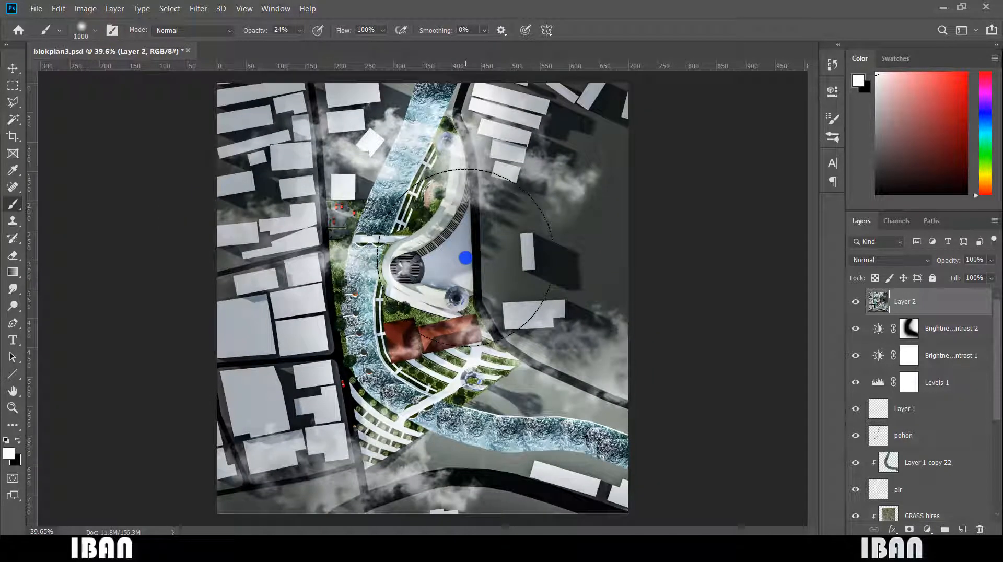
pyautogui.moveTo(466, 257); pyautogui.dragTo(479, 309)
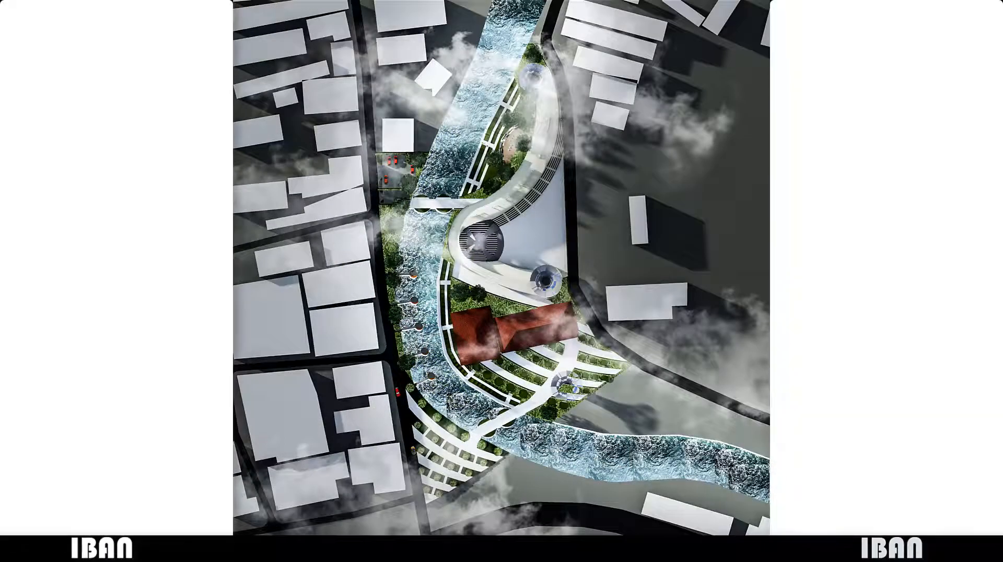